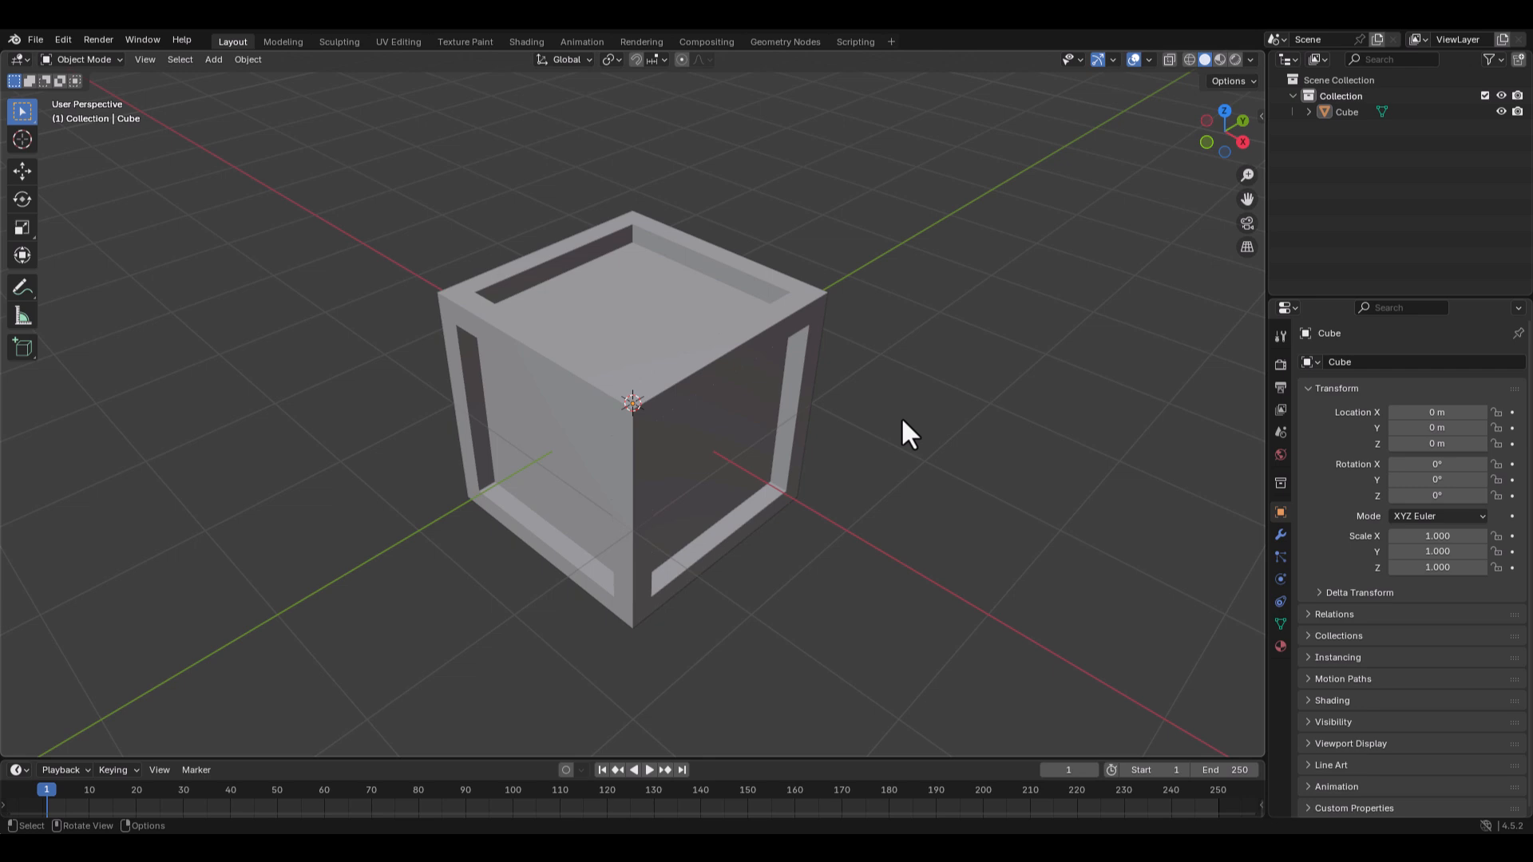
Give the framed cube a new material as its base
left_click(711, 391)
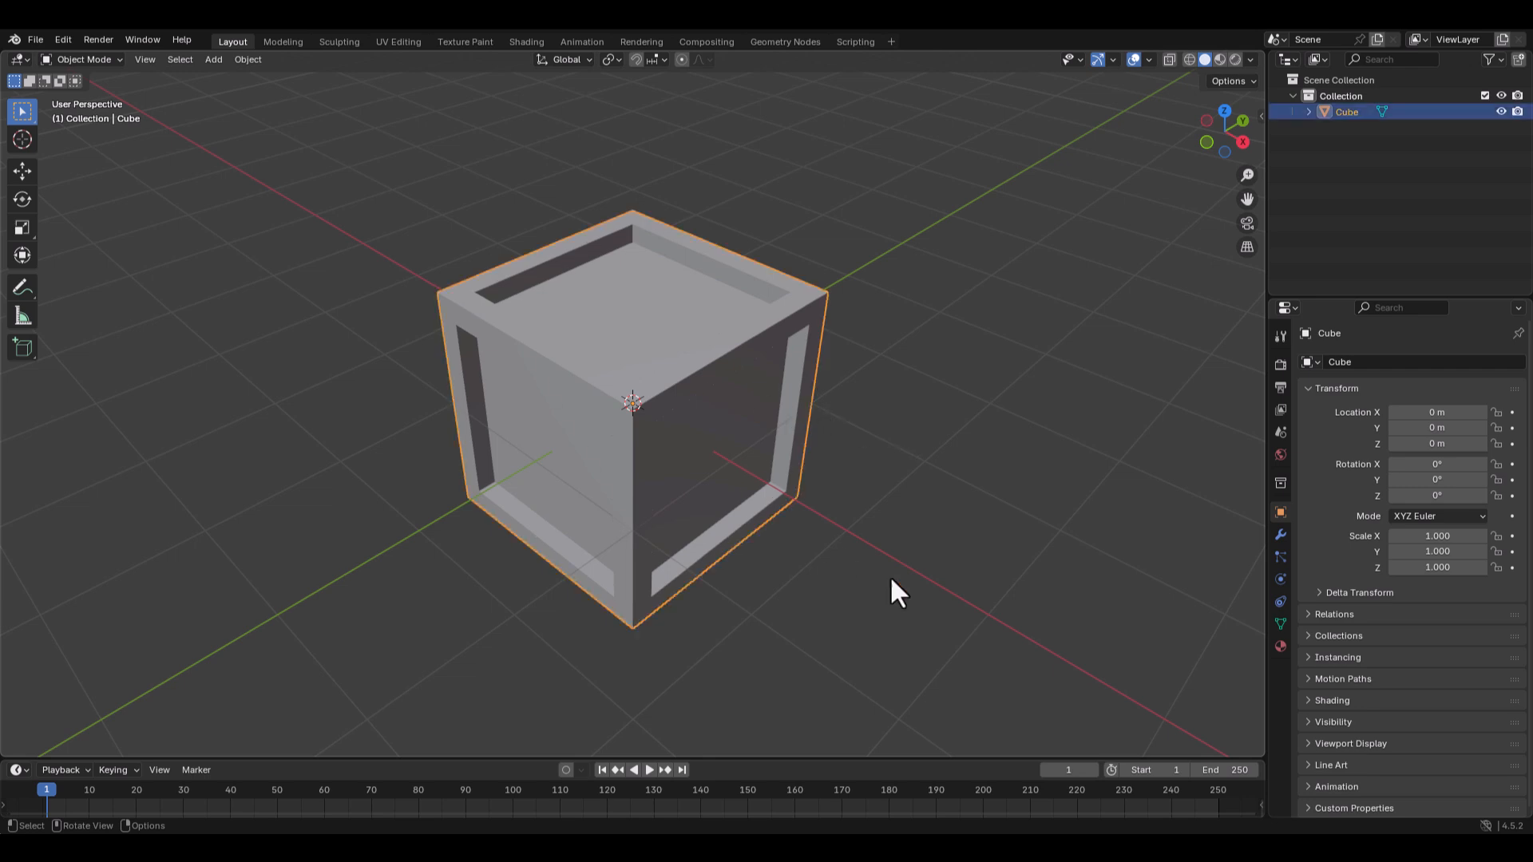
left_click(1281, 647)
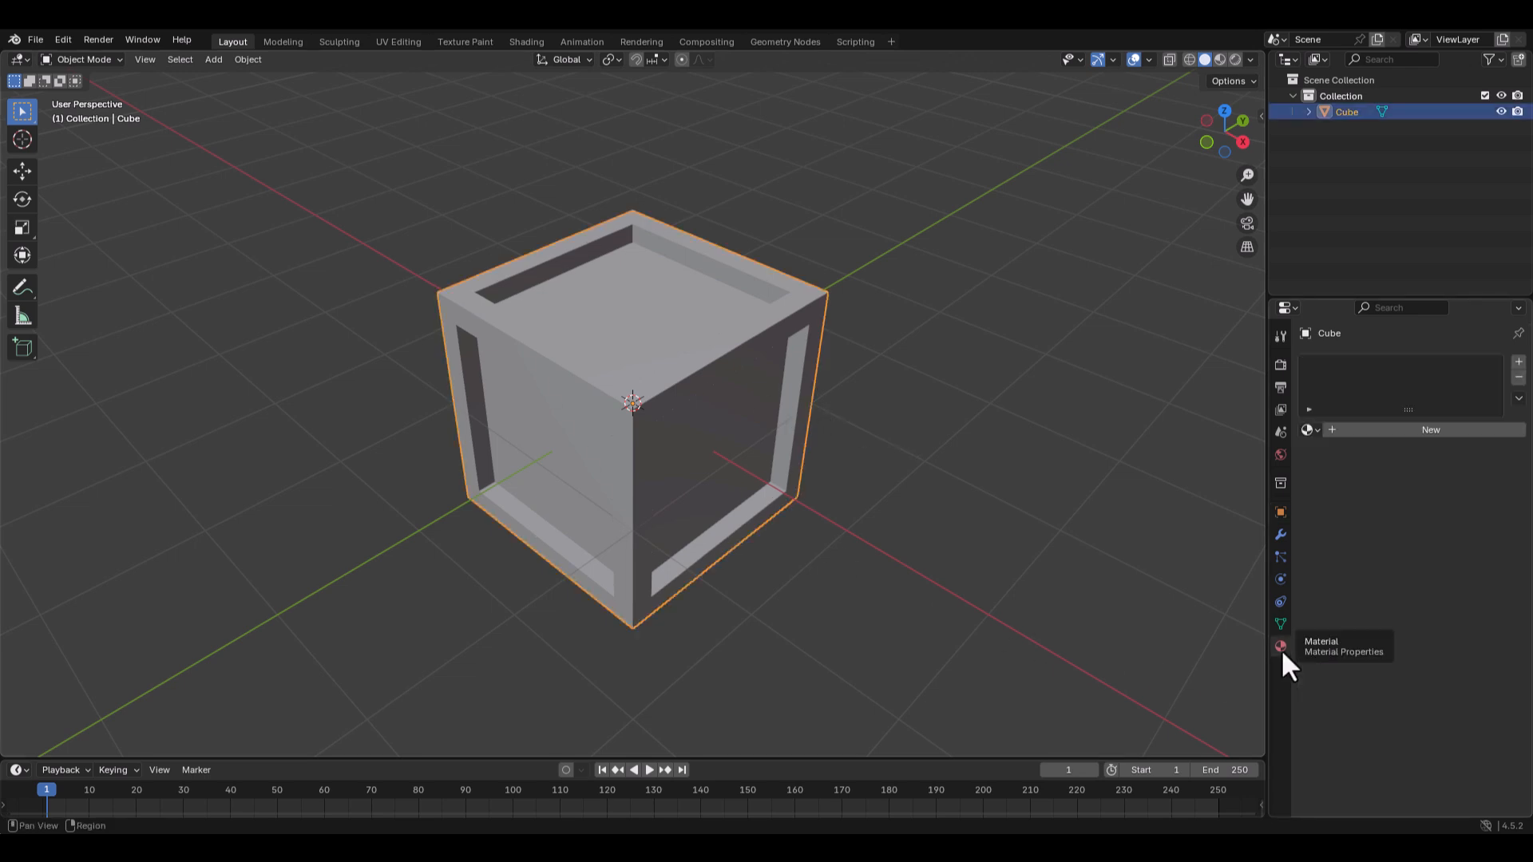
left_click(1408, 431)
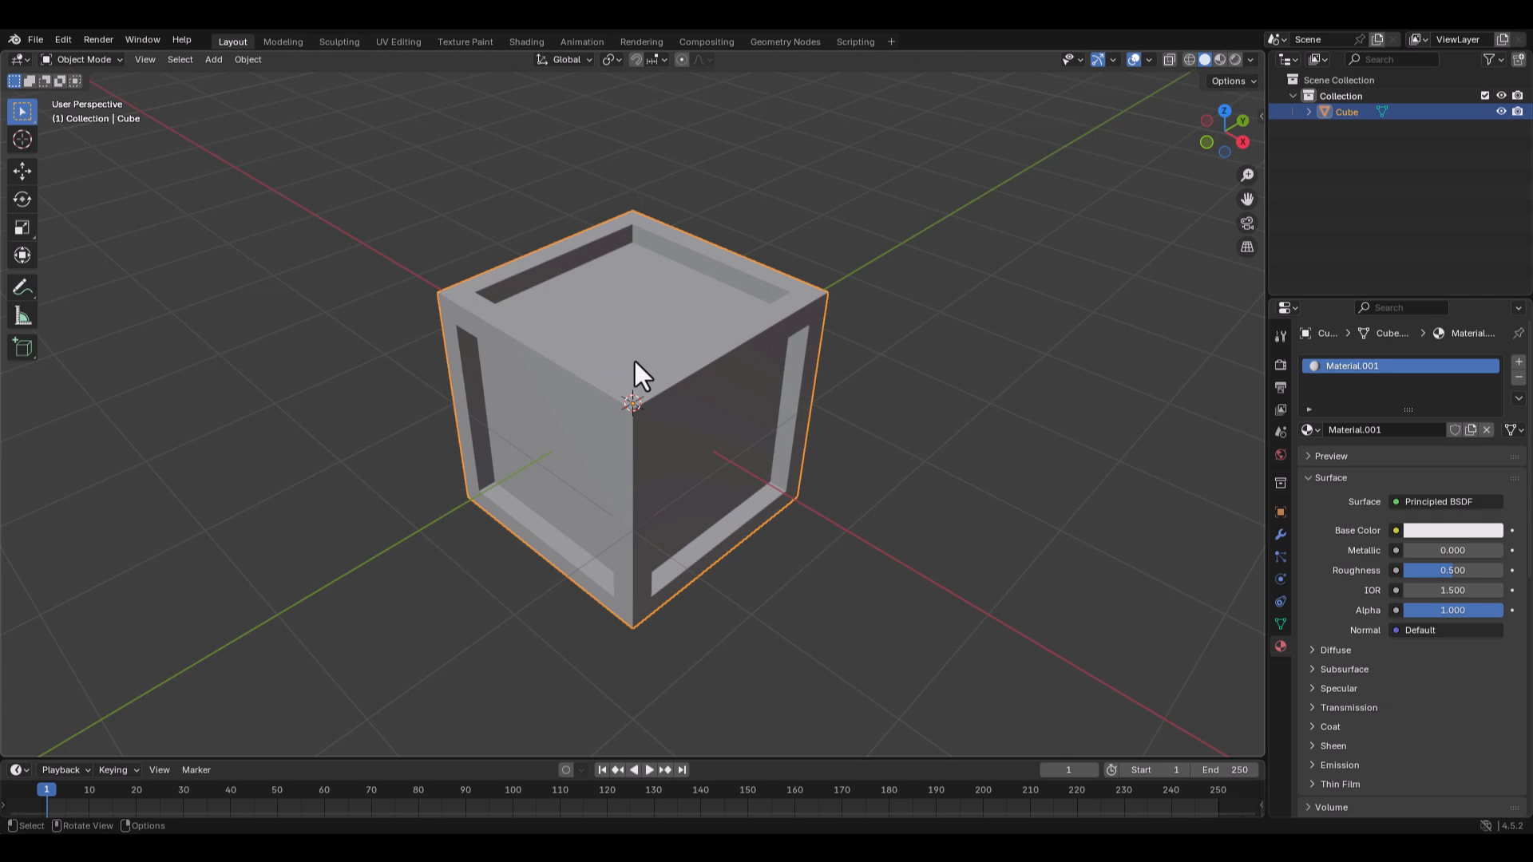
Assign a new second material with a blue base color to the cube's recessed top face and show the viewport in Material Preview
key("Tab")
key("s")
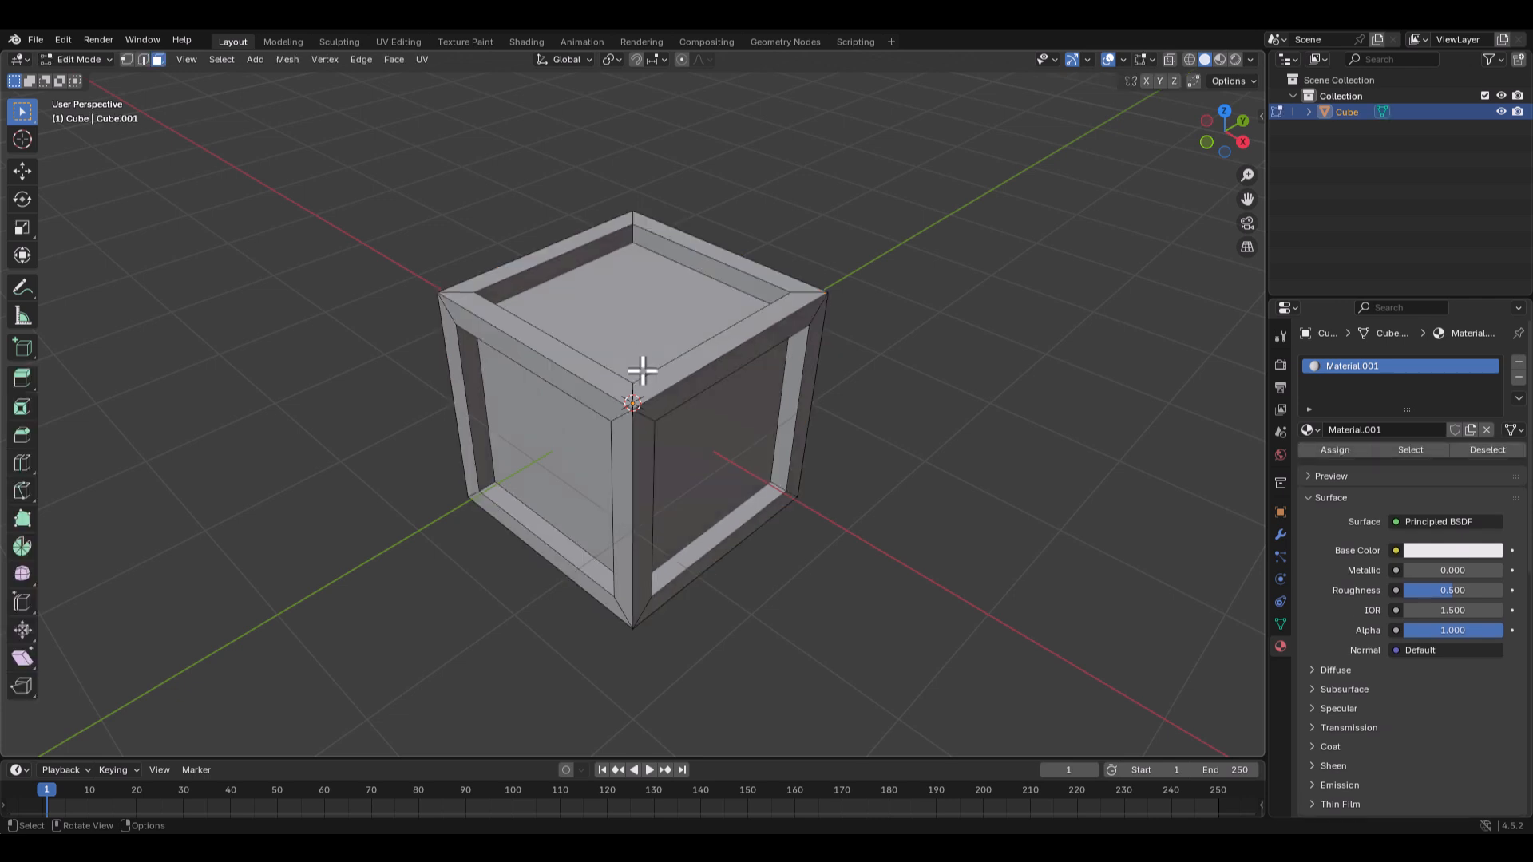
left_click(663, 343)
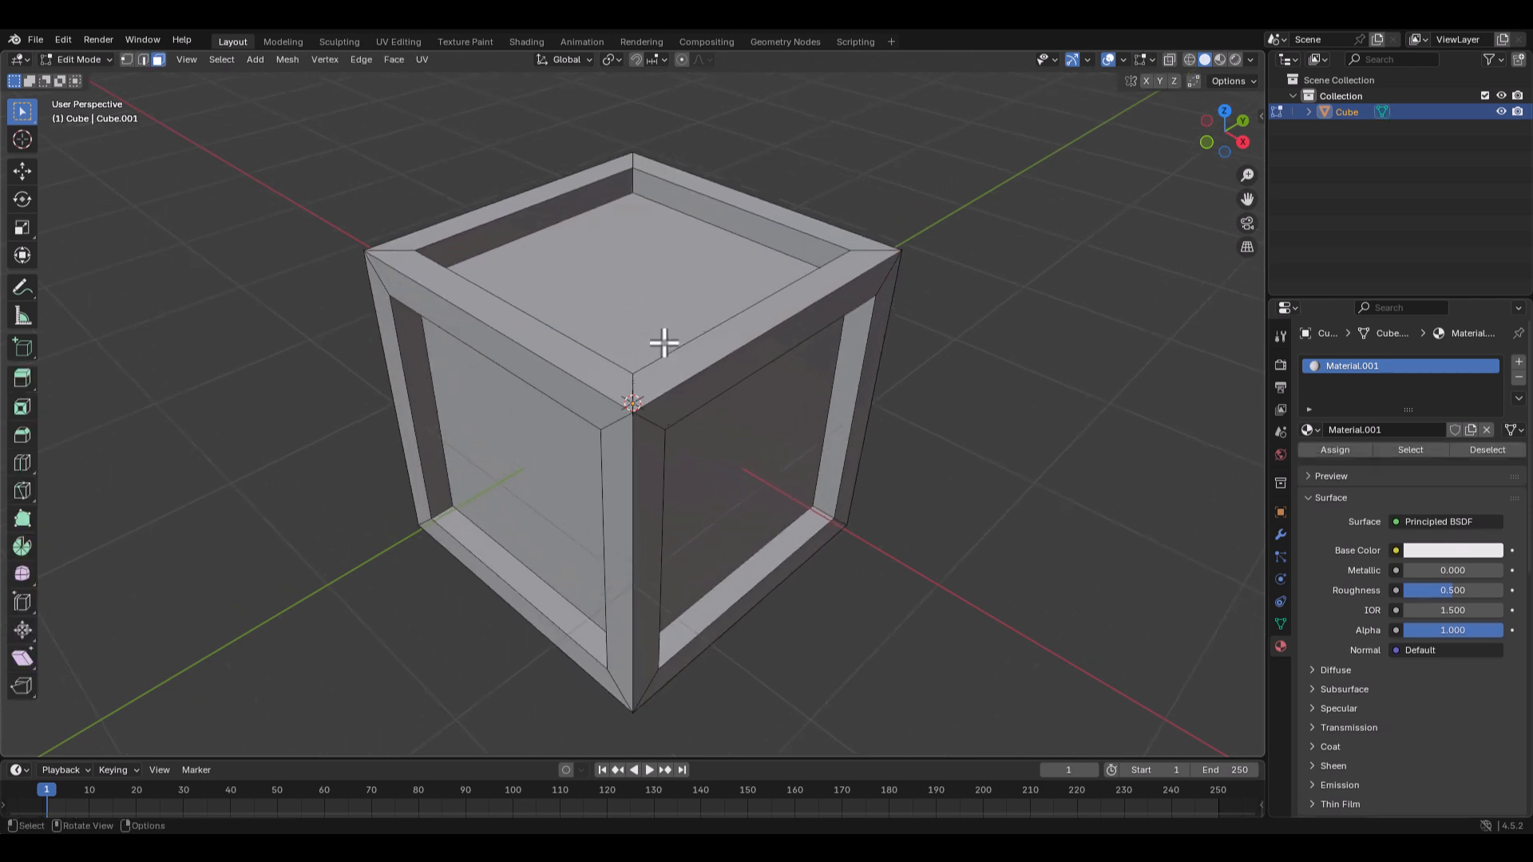
left_click(642, 296)
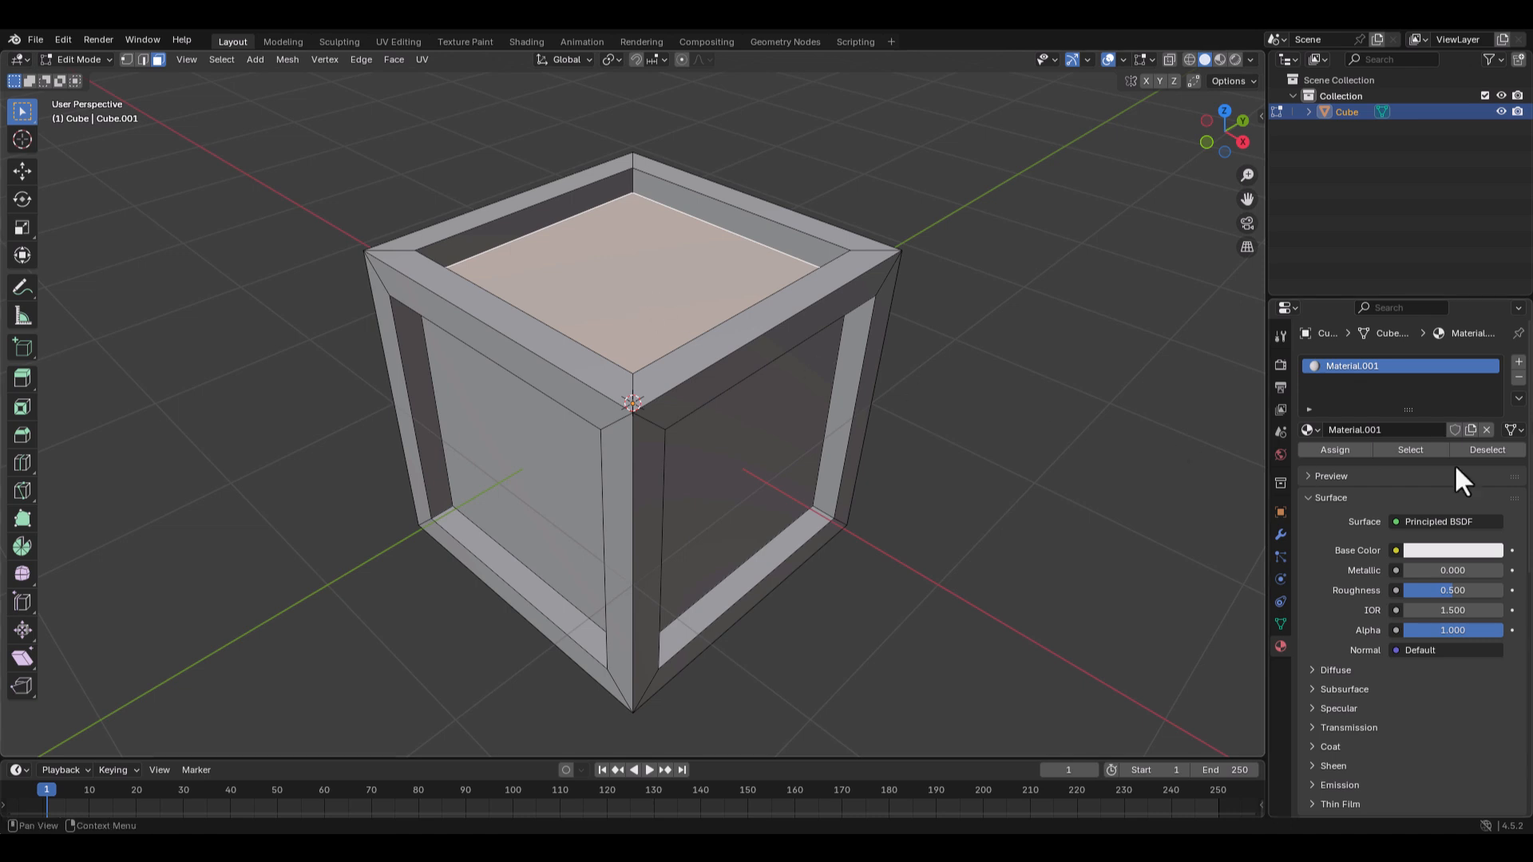
left_click(1519, 362)
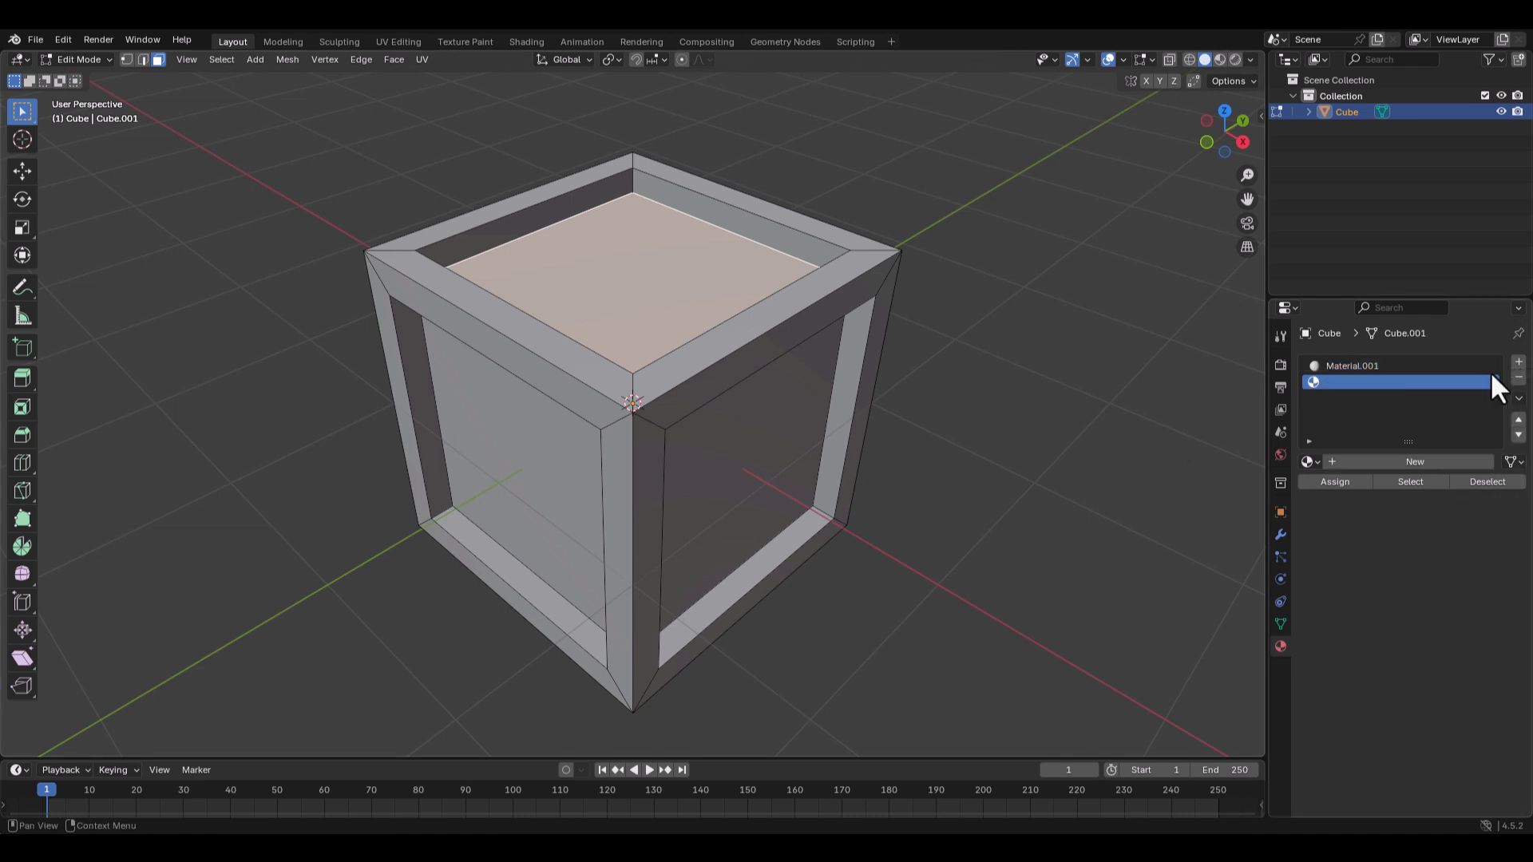
left_click(1415, 464)
left_click(1429, 584)
left_click_drag(1415, 390, 1459, 345)
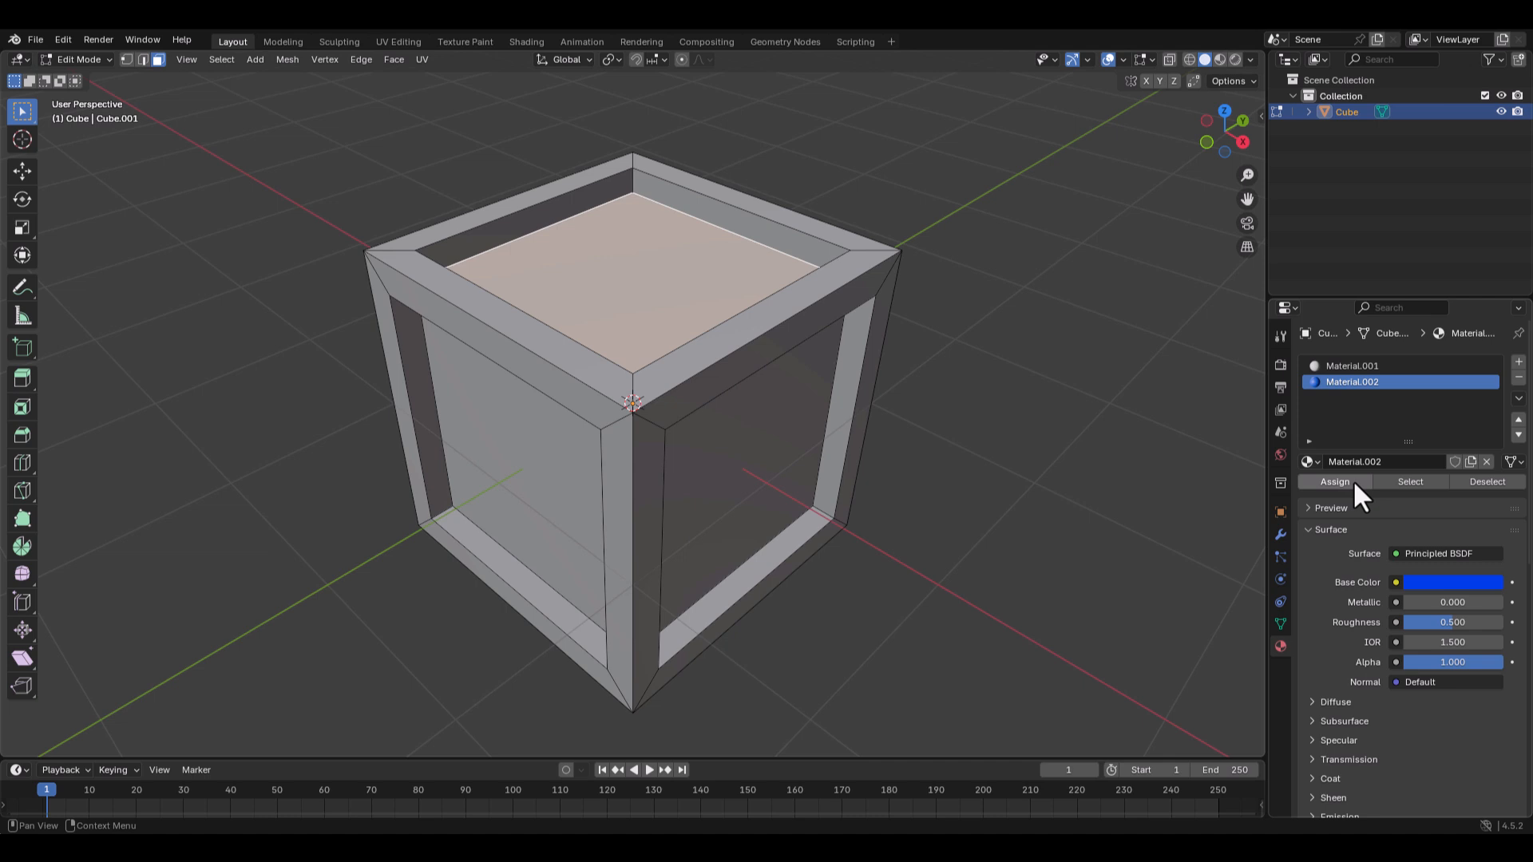
key("z")
left_click(790, 503)
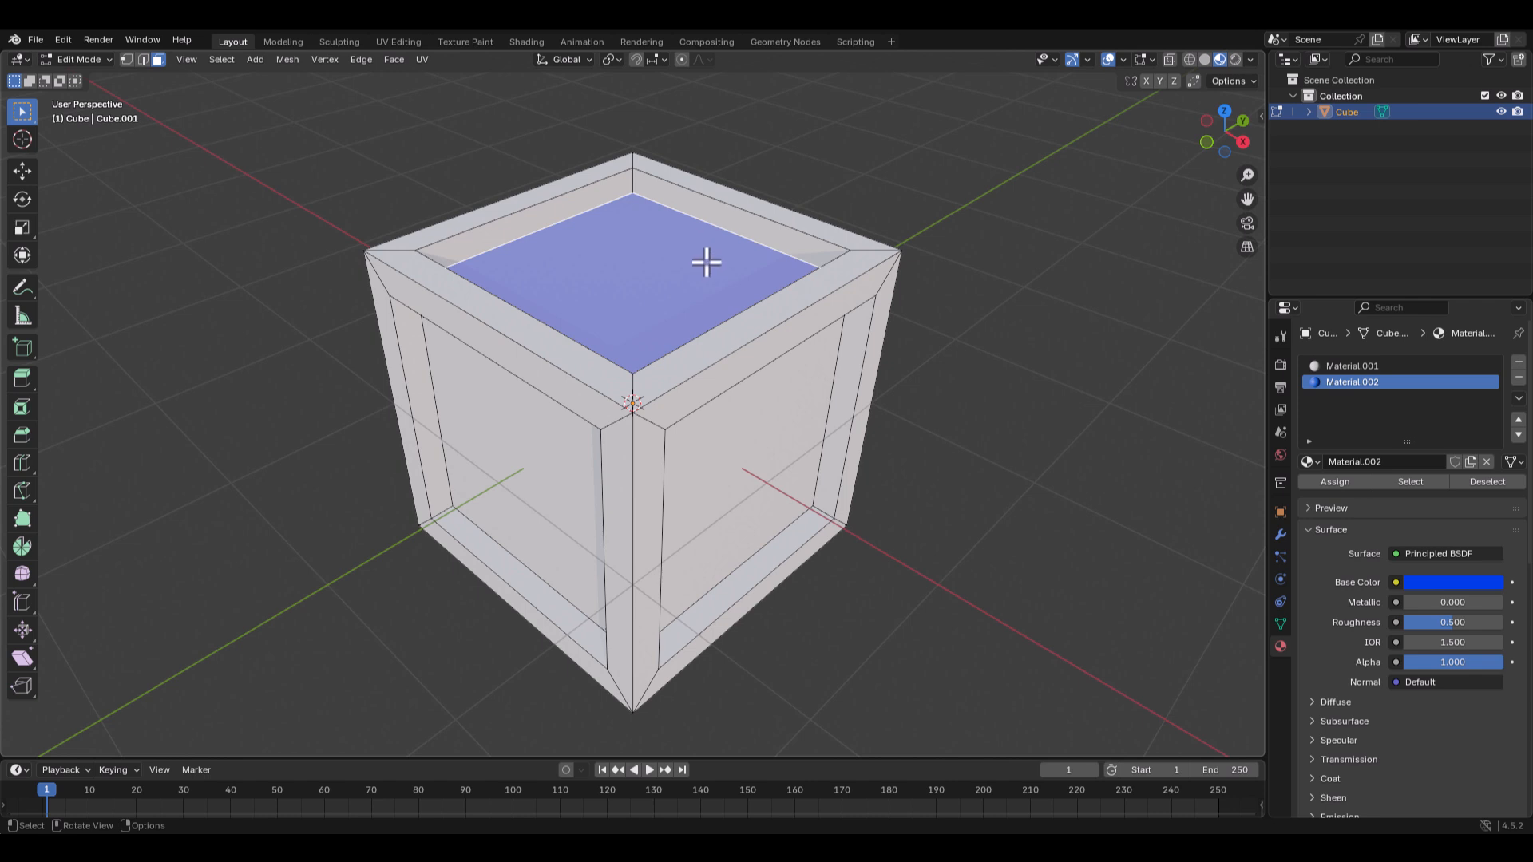
Add a third material with a red base color and assign it to the recessed side face pointing along the positive X axis
left_click(743, 445)
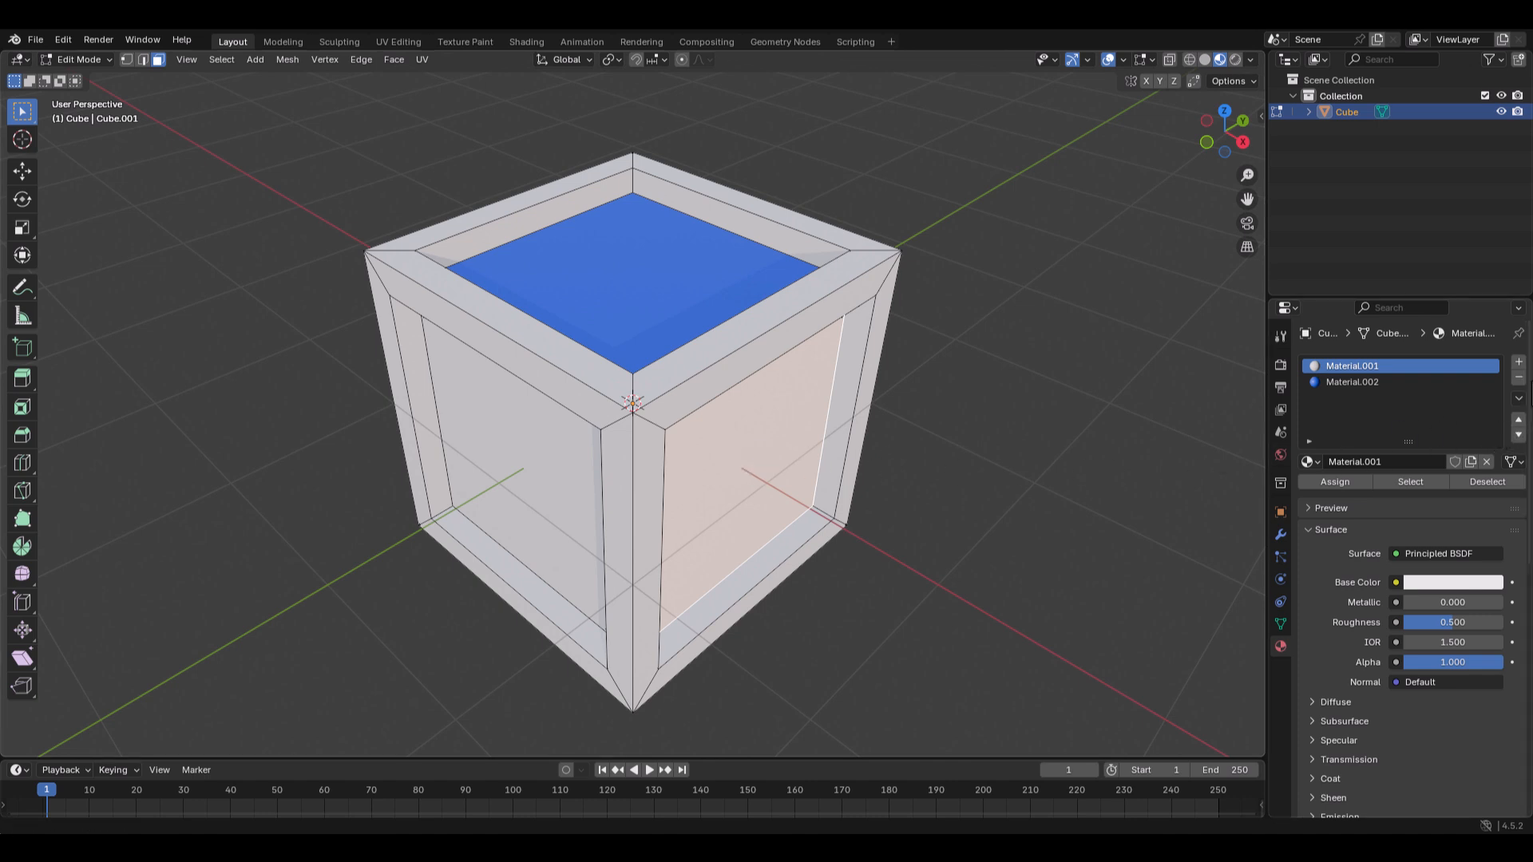
left_click(1519, 364)
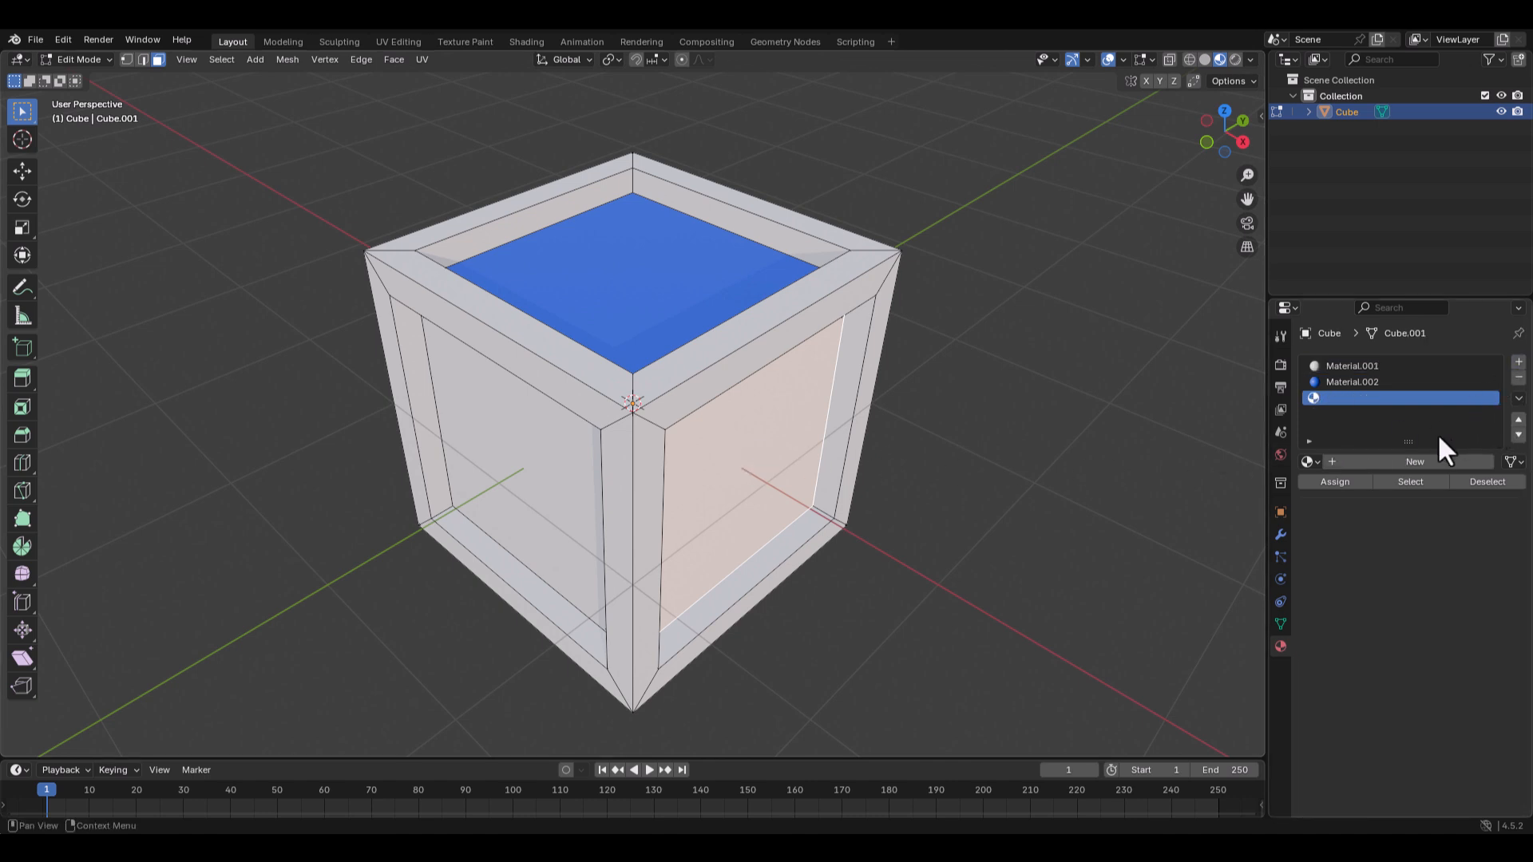
left_click(1418, 463)
left_click(1425, 581)
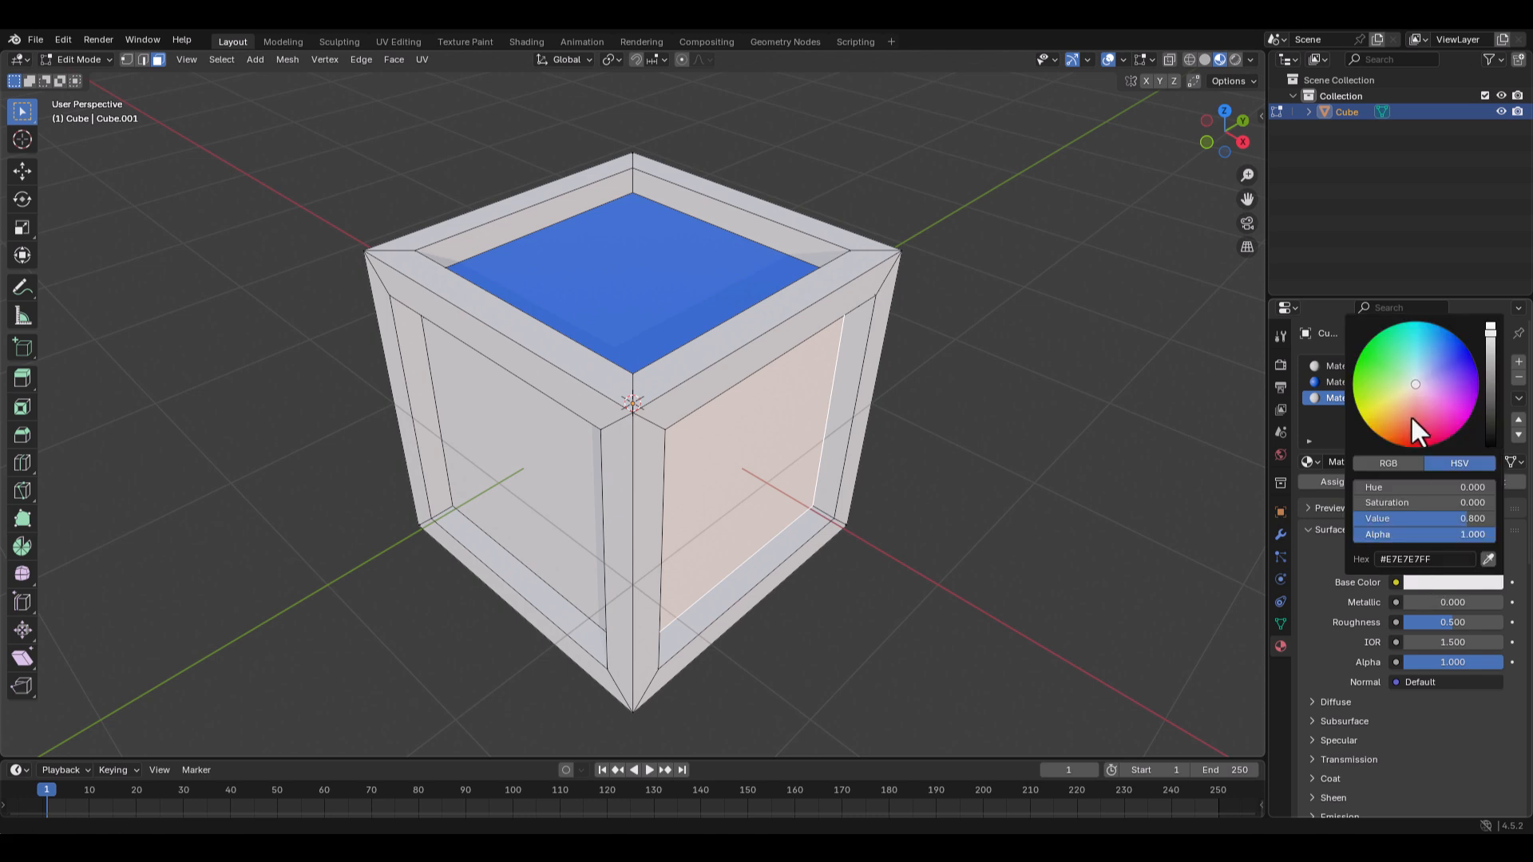
left_click_drag(1412, 427, 1412, 439)
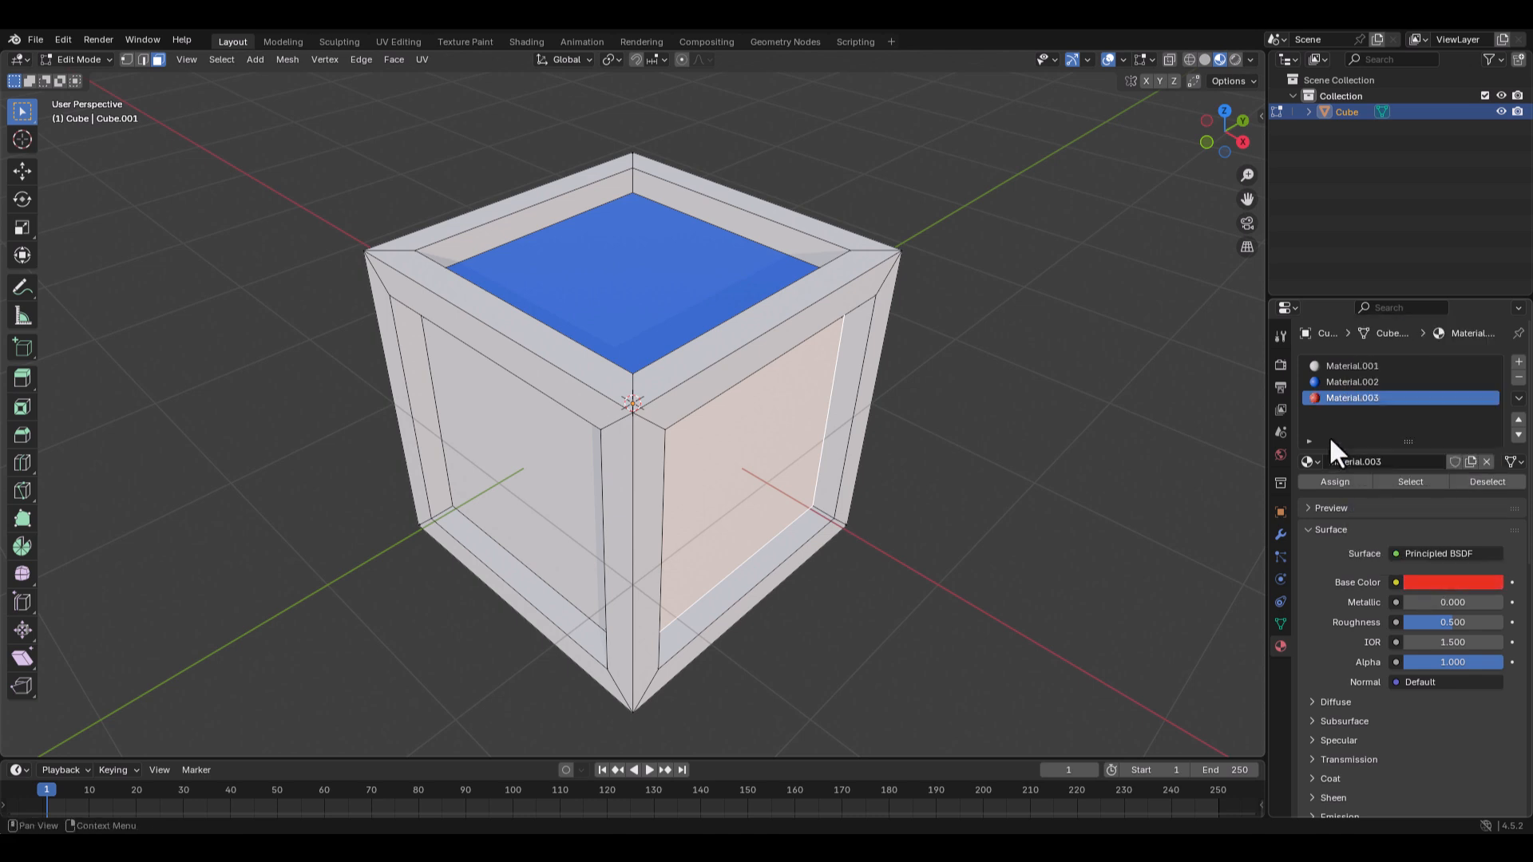
left_click(1327, 484)
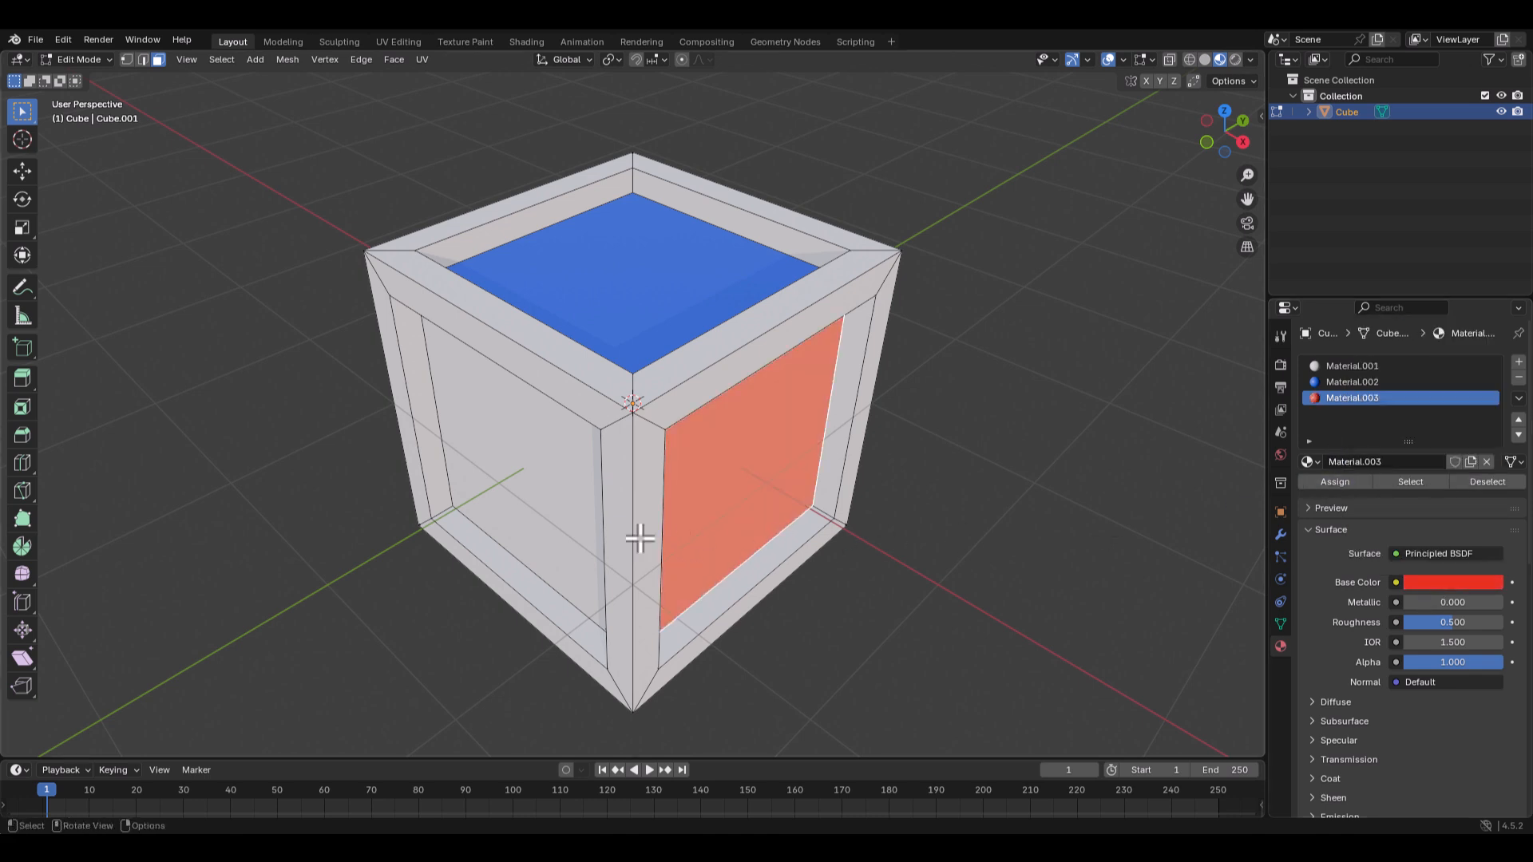
Add a fourth material with a green base color and assign it to the recessed side face pointing along the negative Y axis
left_click(527, 506)
left_click(1519, 361)
left_click(1393, 461)
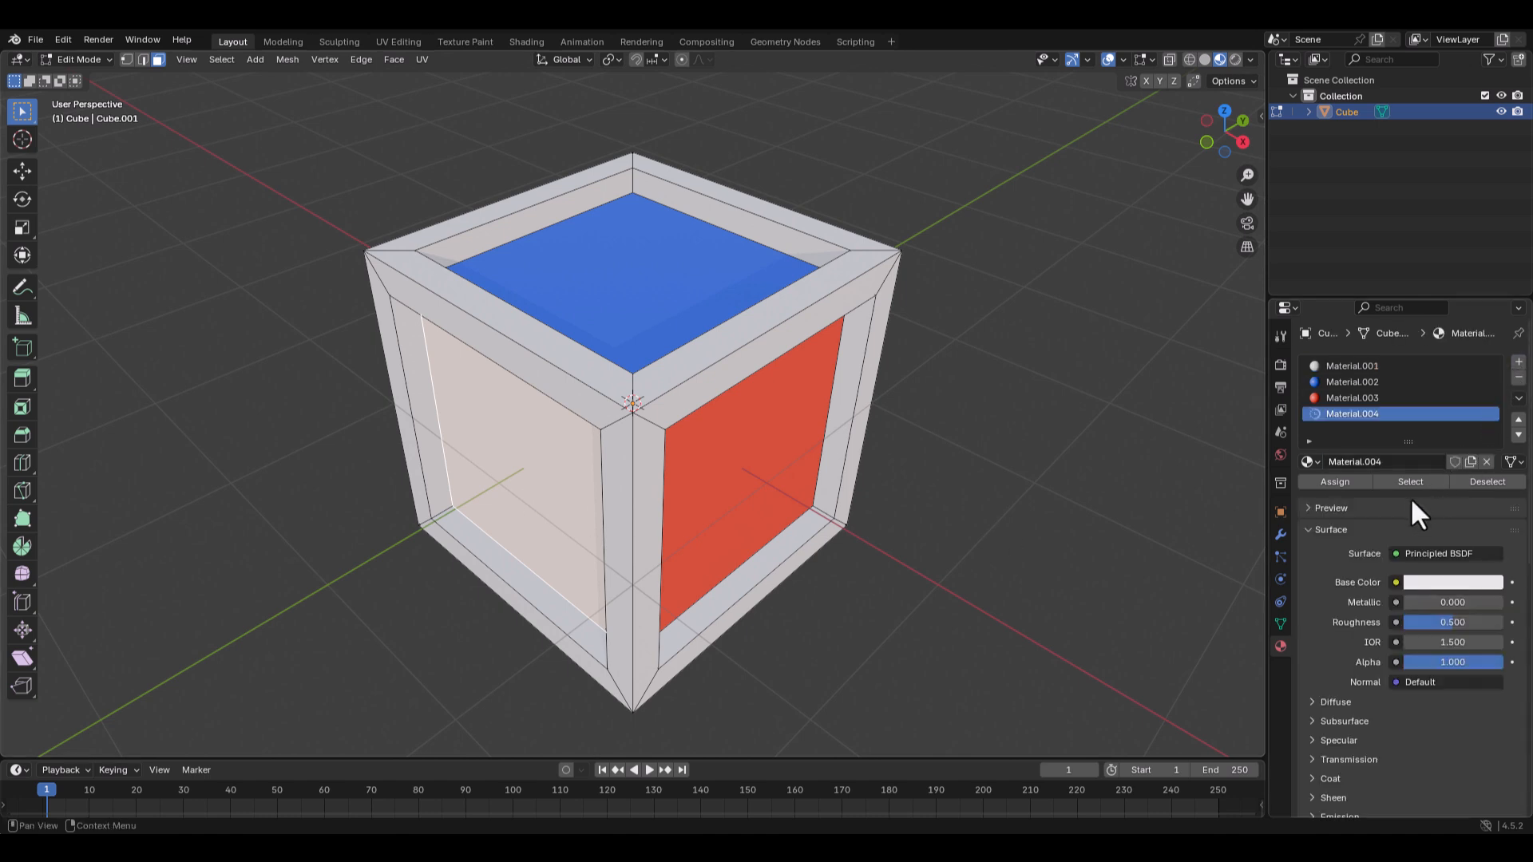
left_click(1430, 583)
left_click_drag(1394, 372, 1367, 363)
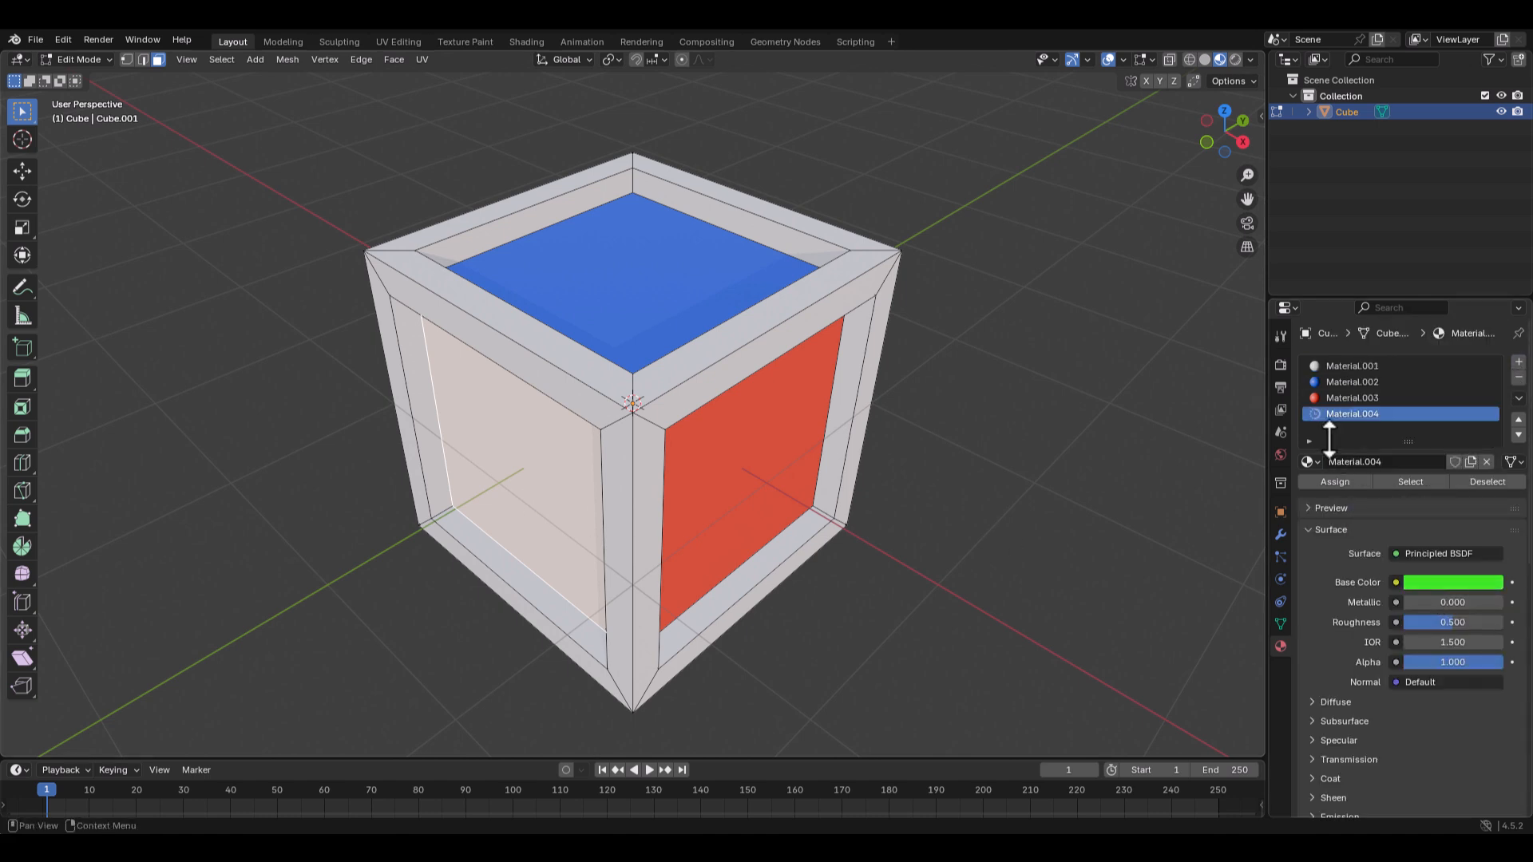
left_click(1329, 479)
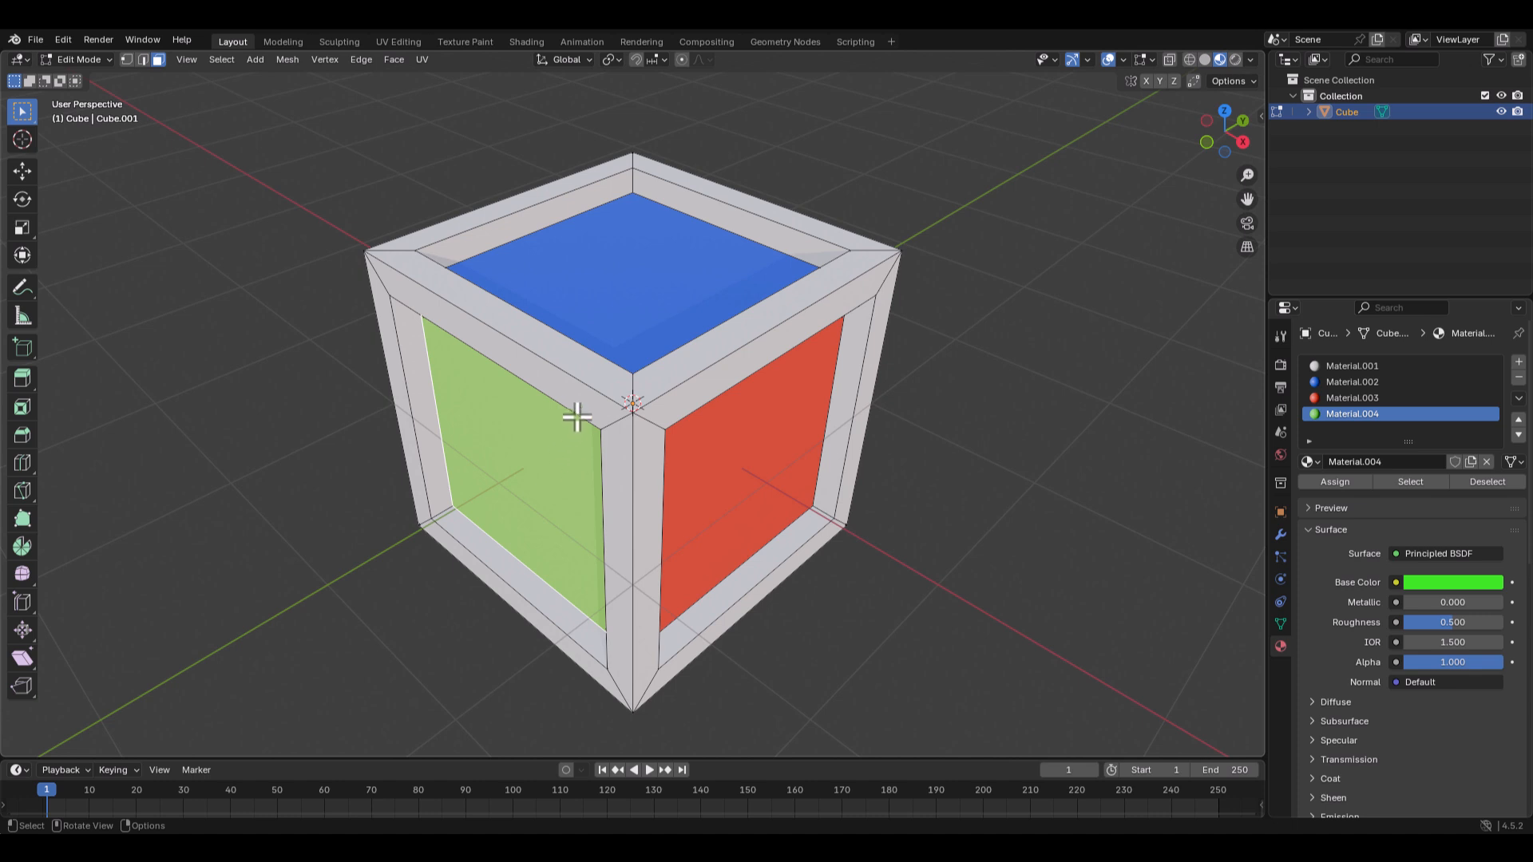
middle_click_drag(607, 397, 654, 377, "ctrl")
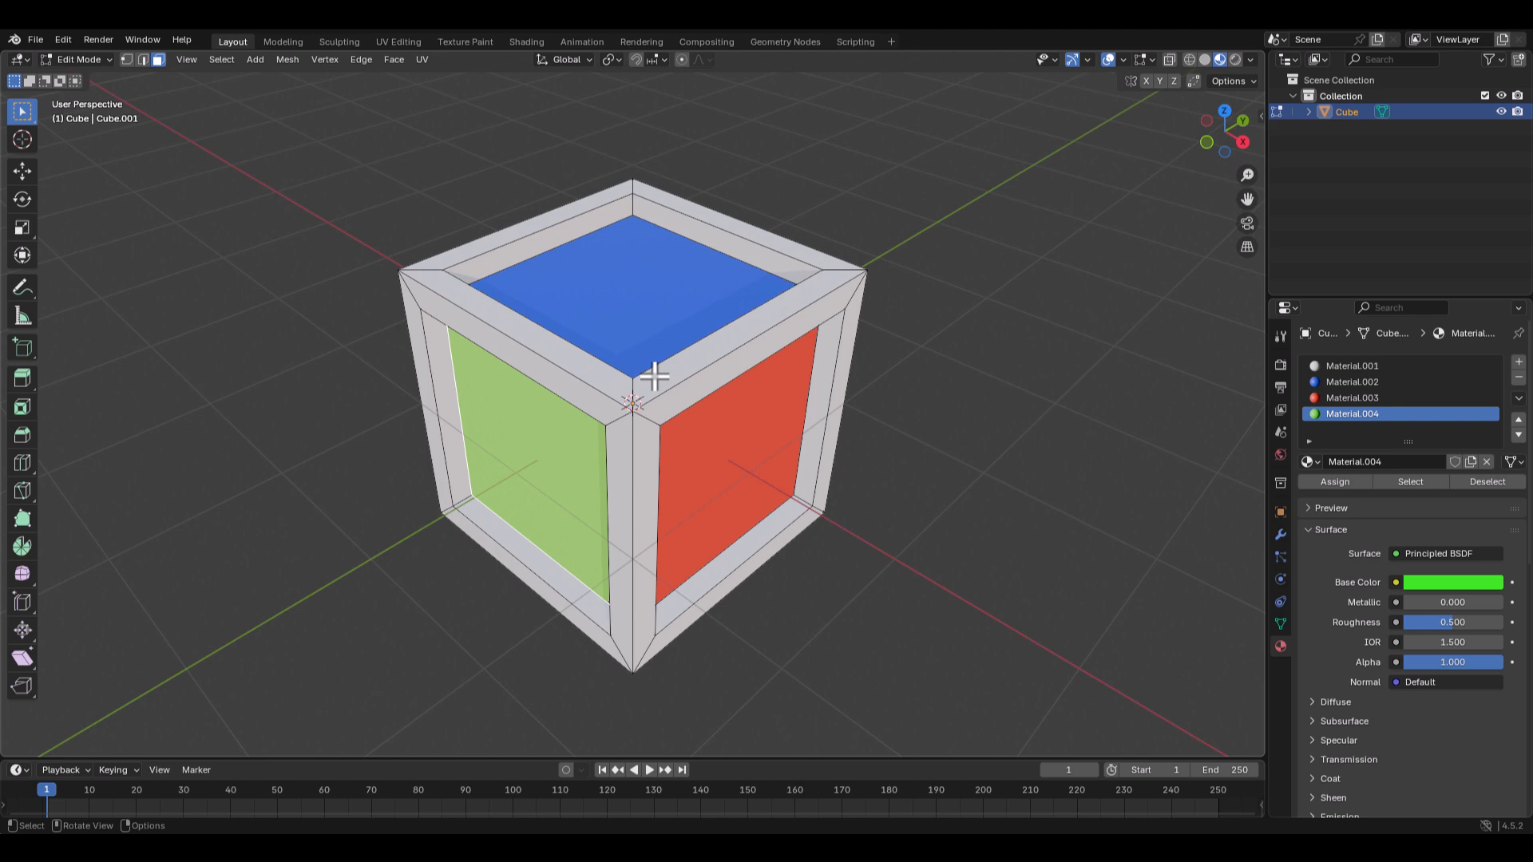
mouse_move(654, 376)
middle_mouse_down()
mouse_move(681, 357)
mouse_move(777, 367)
mouse_move(999, 339)
mouse_move(1030, 393)
mouse_move(630, 400)
mouse_move(636, 339)
mouse_move(657, 368)
middle_mouse_up()
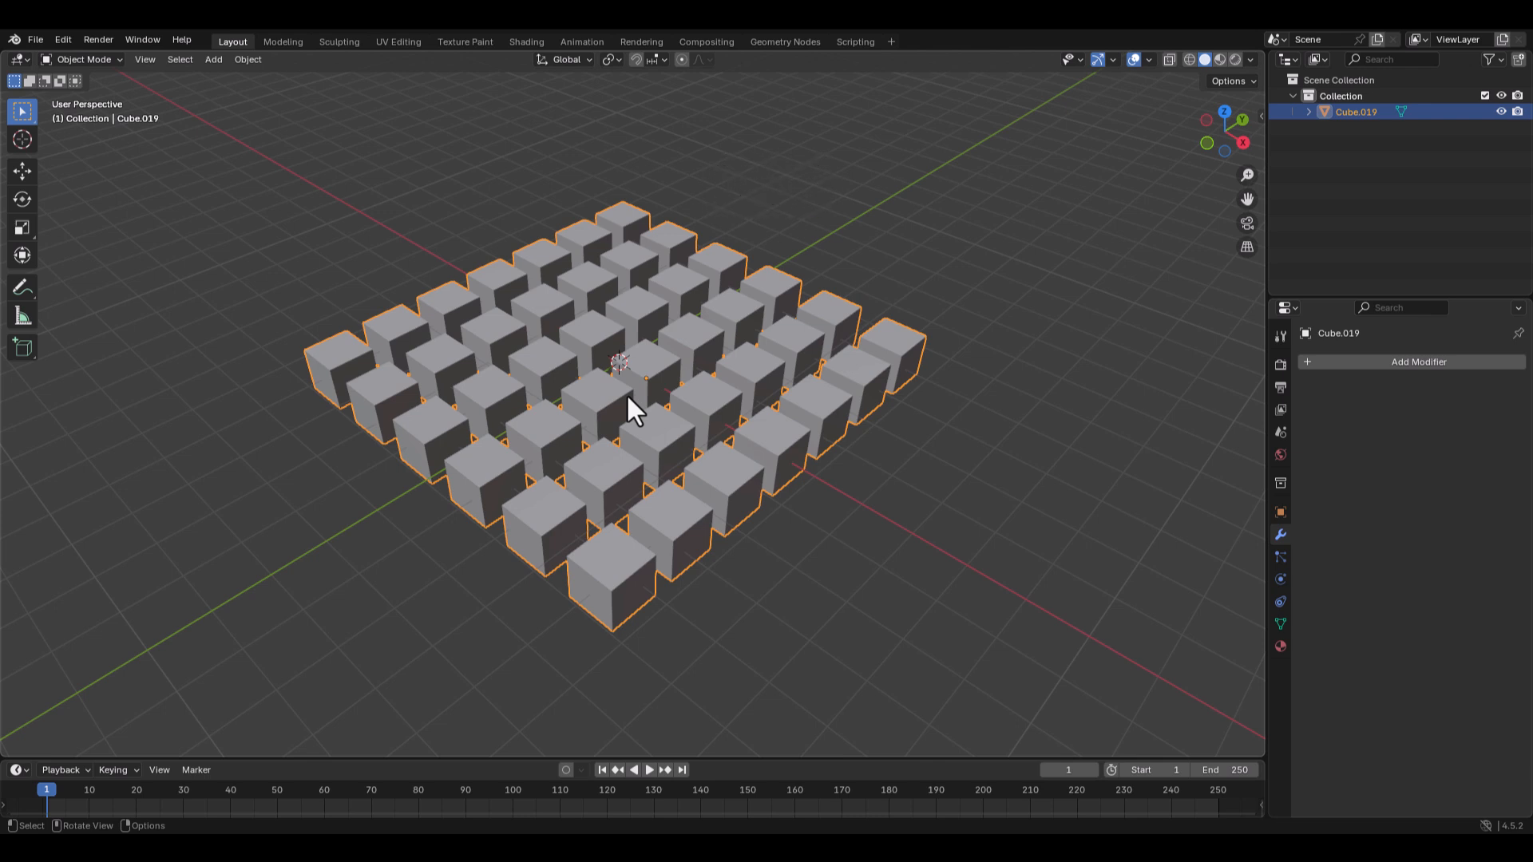
Select all faces of the grid's nearest corner cube one at a time and separate the selection into its own object
middle_click_drag(642, 436, 644, 377, "ctrl")
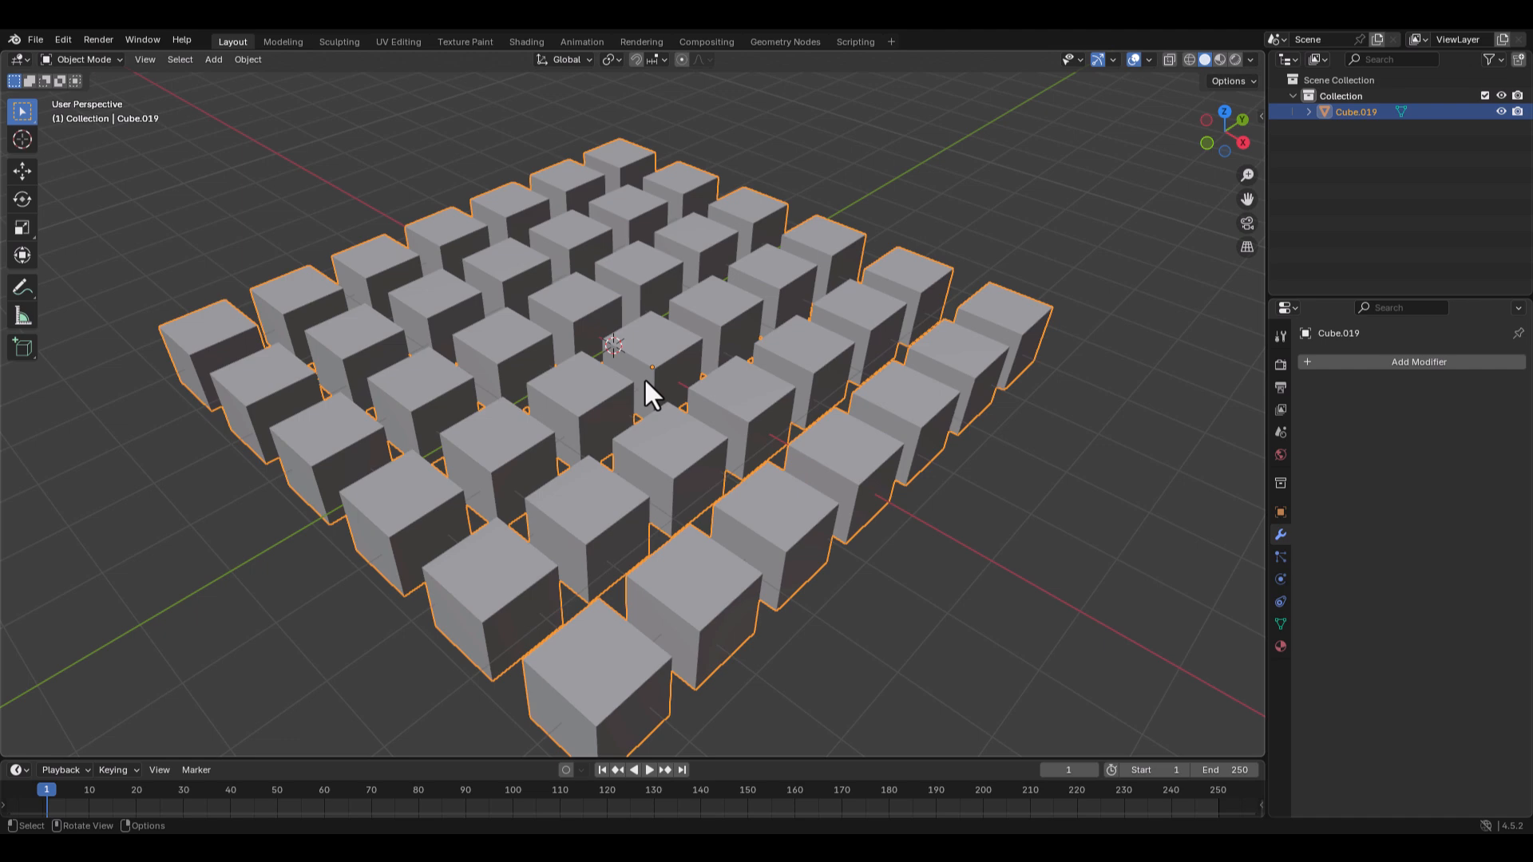
key("Tab")
middle_click_drag(614, 544, 622, 441, "shift")
left_click(600, 515)
left_click(579, 562, "shift")
left_click(638, 568, "shift")
middle_click_drag(638, 568, 756, 397)
key("KP_Decimal")
left_click(756, 397, "shift")
middle_click_drag(463, 315, 612, 359)
left_click(612, 359, "shift")
middle_click_drag(559, 535, 887, 574)
left_click(681, 555, "shift")
scroll(766, 591, "down", 4)
middle_click_drag(733, 308, 704, 363)
scroll(702, 362, "down", 3)
key("p")
left_click(650, 343)
scroll(685, 309, "down", 3)
middle_click_drag(684, 309, 678, 445)
key("Tab")
Try moving the separated corner cube on its own and cancel the move
left_click(630, 512)
key("g")
right_click(626, 502)
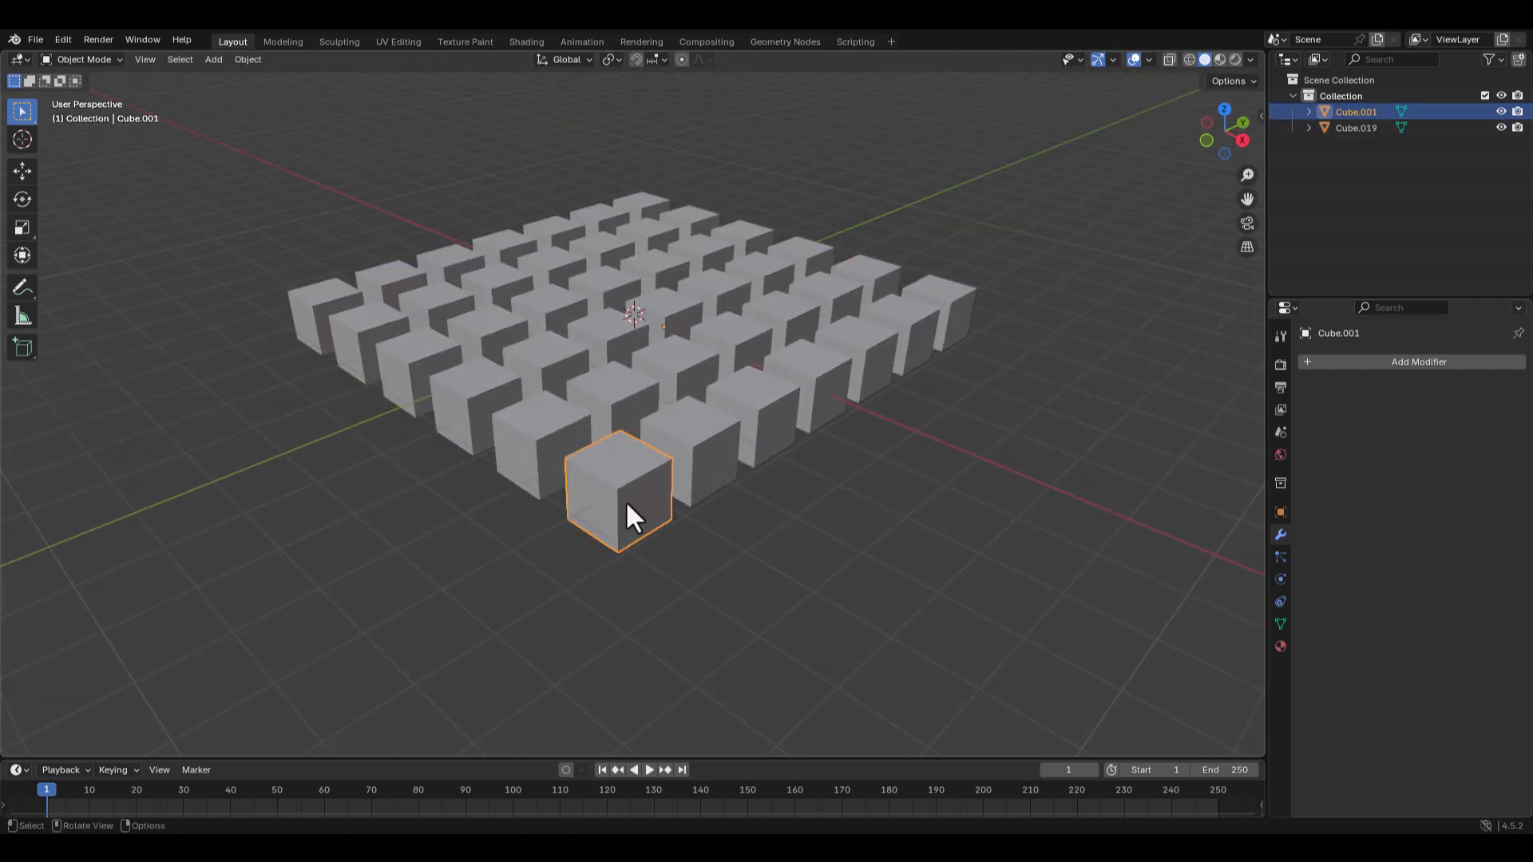
Select the linked geometry of the cube directly beside the separated corner cube and separate the selection into its own object
middle_click_drag(627, 502, 654, 473)
scroll(654, 439, "up", 2)
left_click(658, 404, "shift")
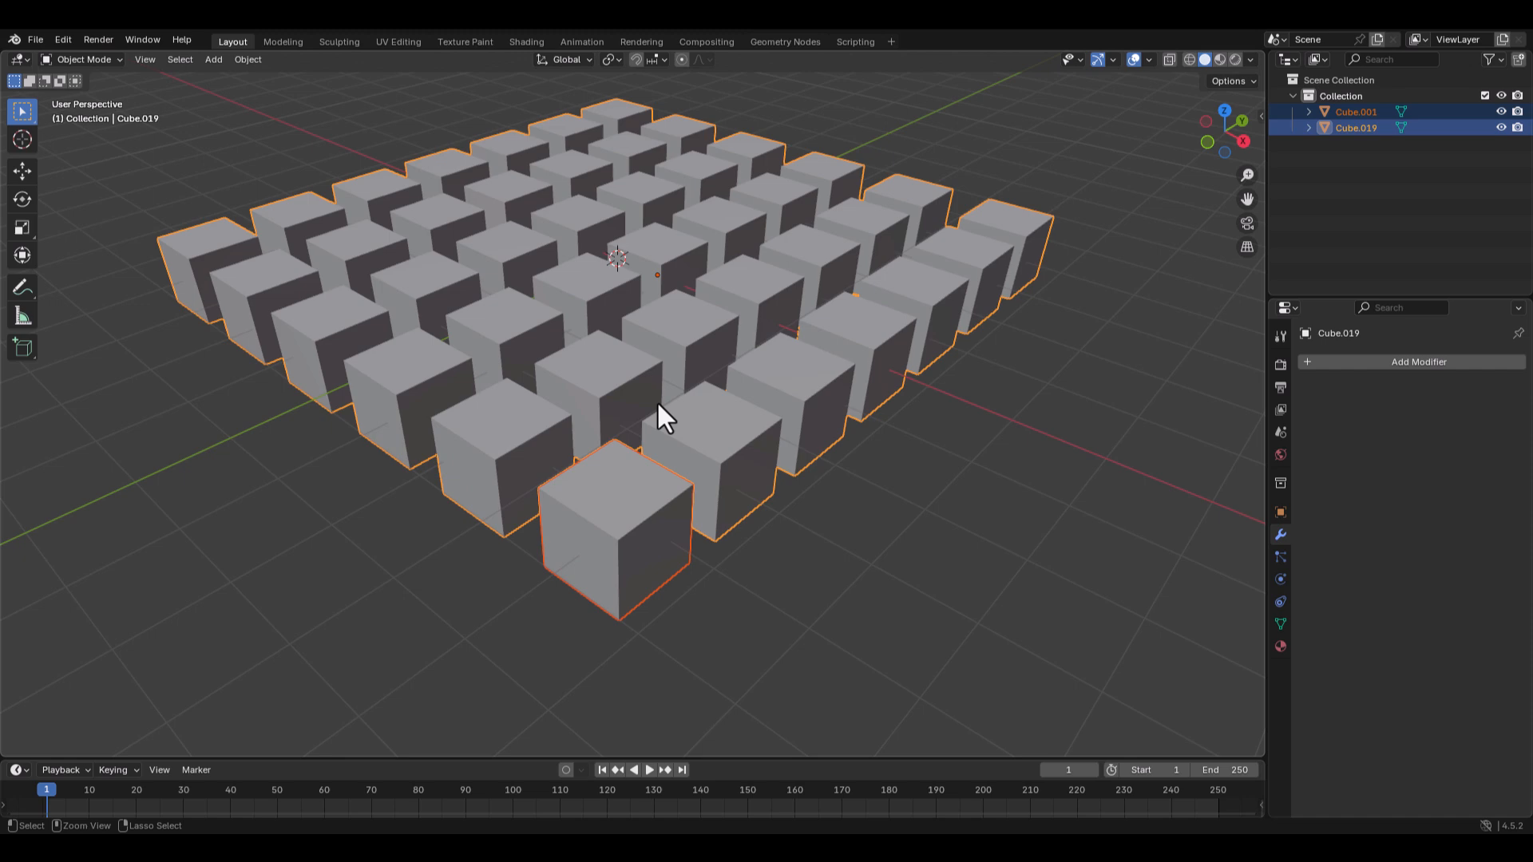
left_click(532, 437)
key("Tab")
mouse_move(532, 438)
middle_mouse_down()
mouse_move(612, 404)
mouse_move(451, 452)
mouse_move(537, 435)
middle_mouse_up()
left_click(537, 435)
key("l")
key("p")
left_click(538, 428)
key("Tab")
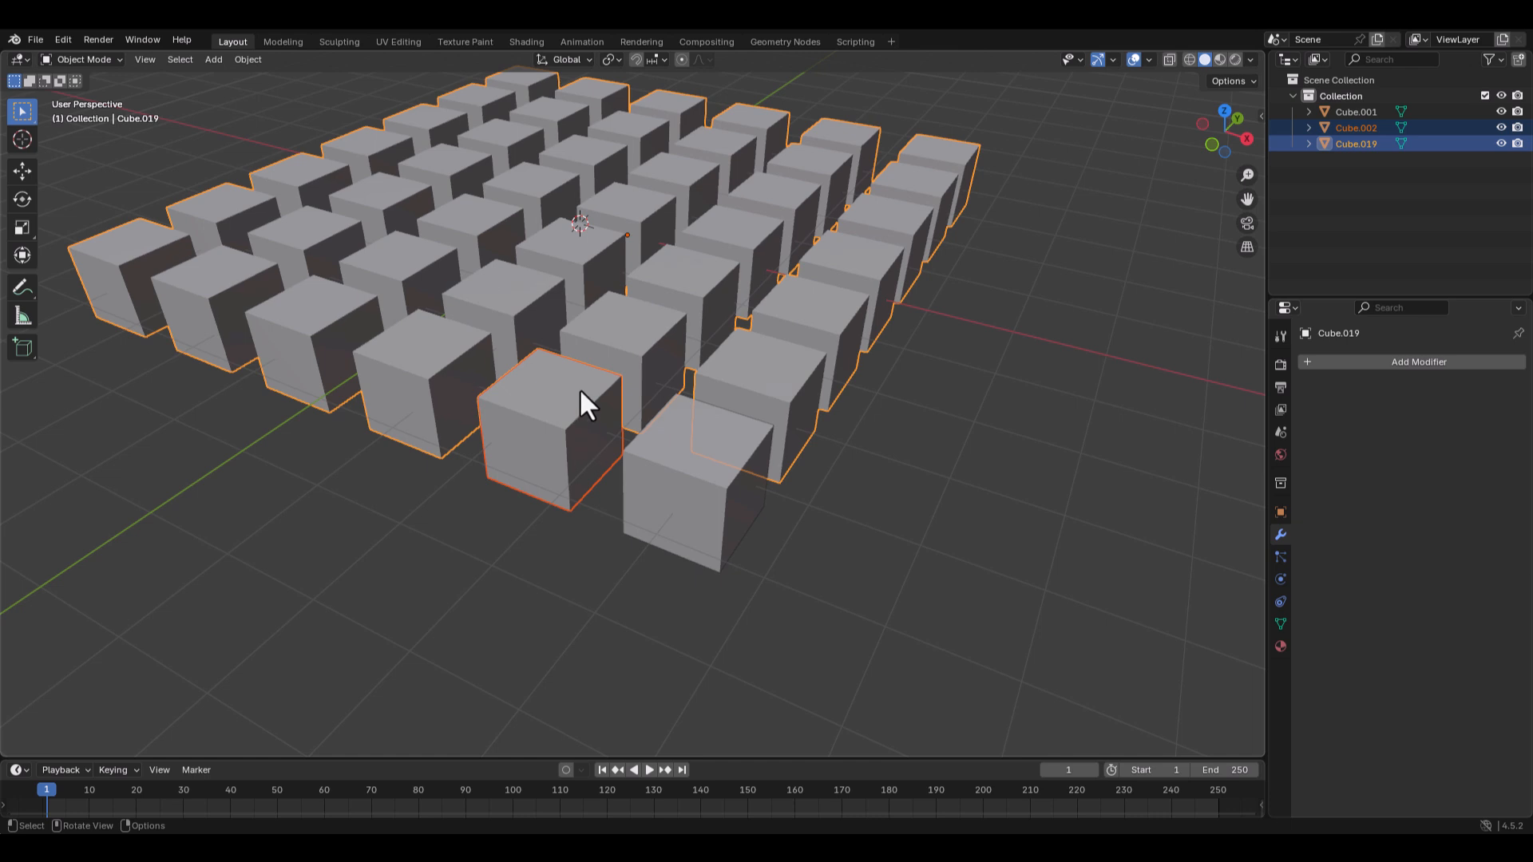
Try moving the second separated cube independently of the grid
left_click(568, 487)
key("g")
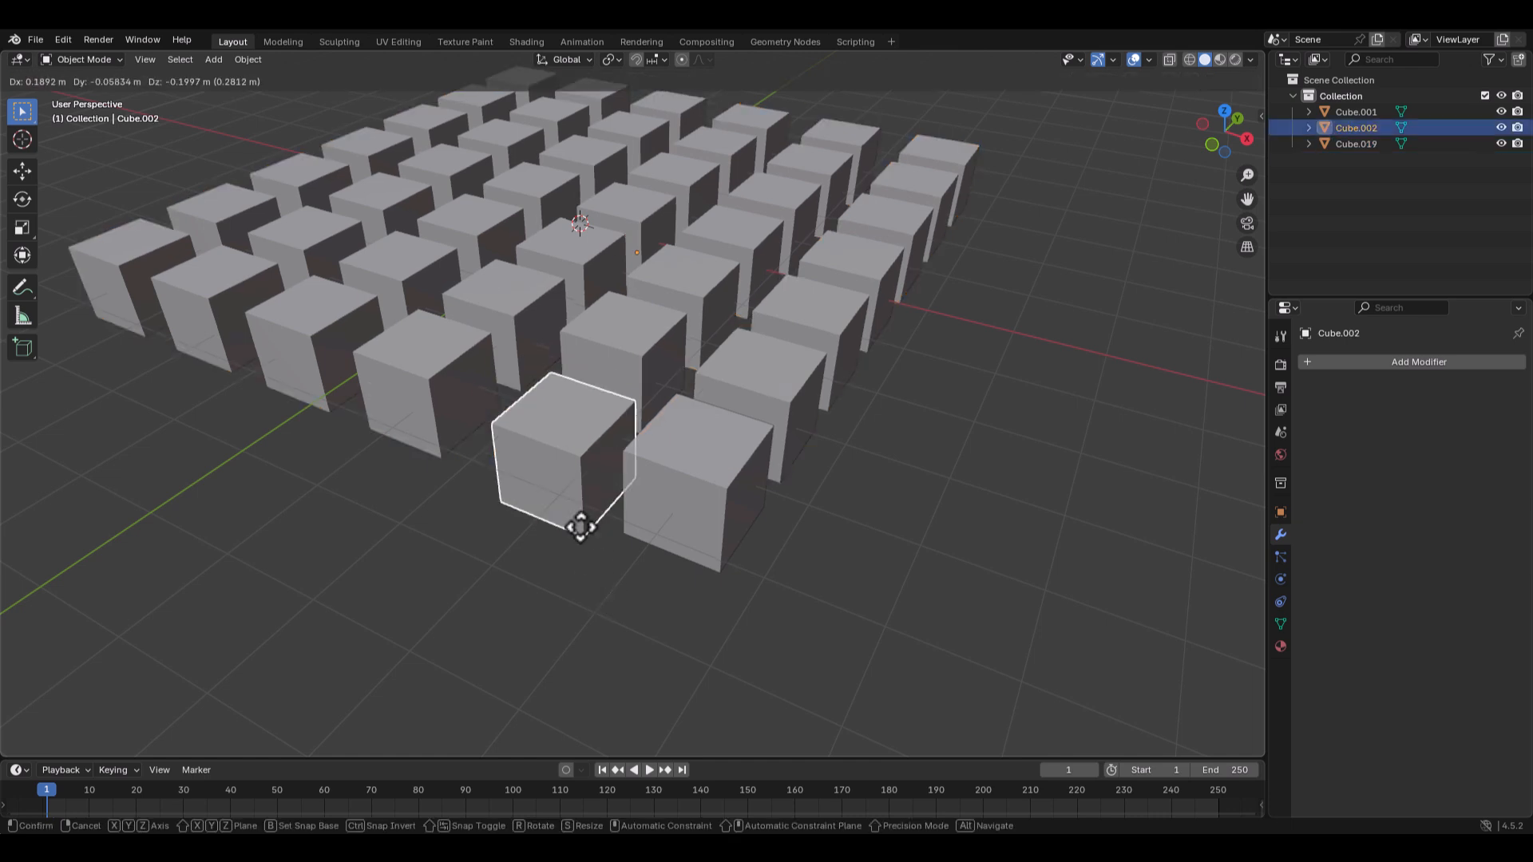
left_click(569, 483)
Separate the remaining joined cubes into individual objects by loose parts and review the resulting object list
left_click(641, 341)
key("KP_Decimal")
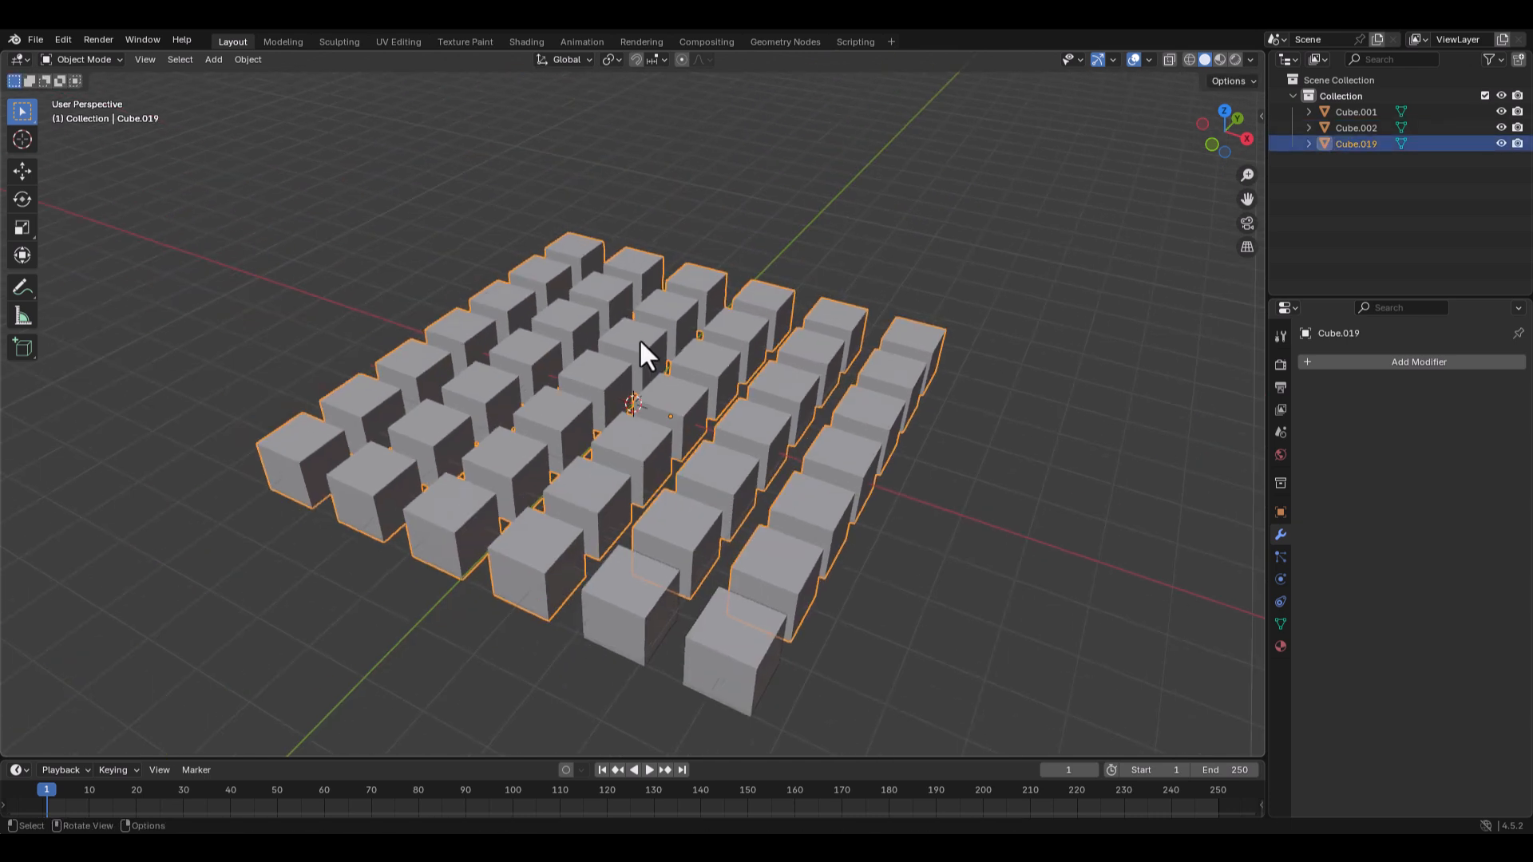
middle_click_drag(781, 477, 812, 434)
scroll(760, 525, "up", 2)
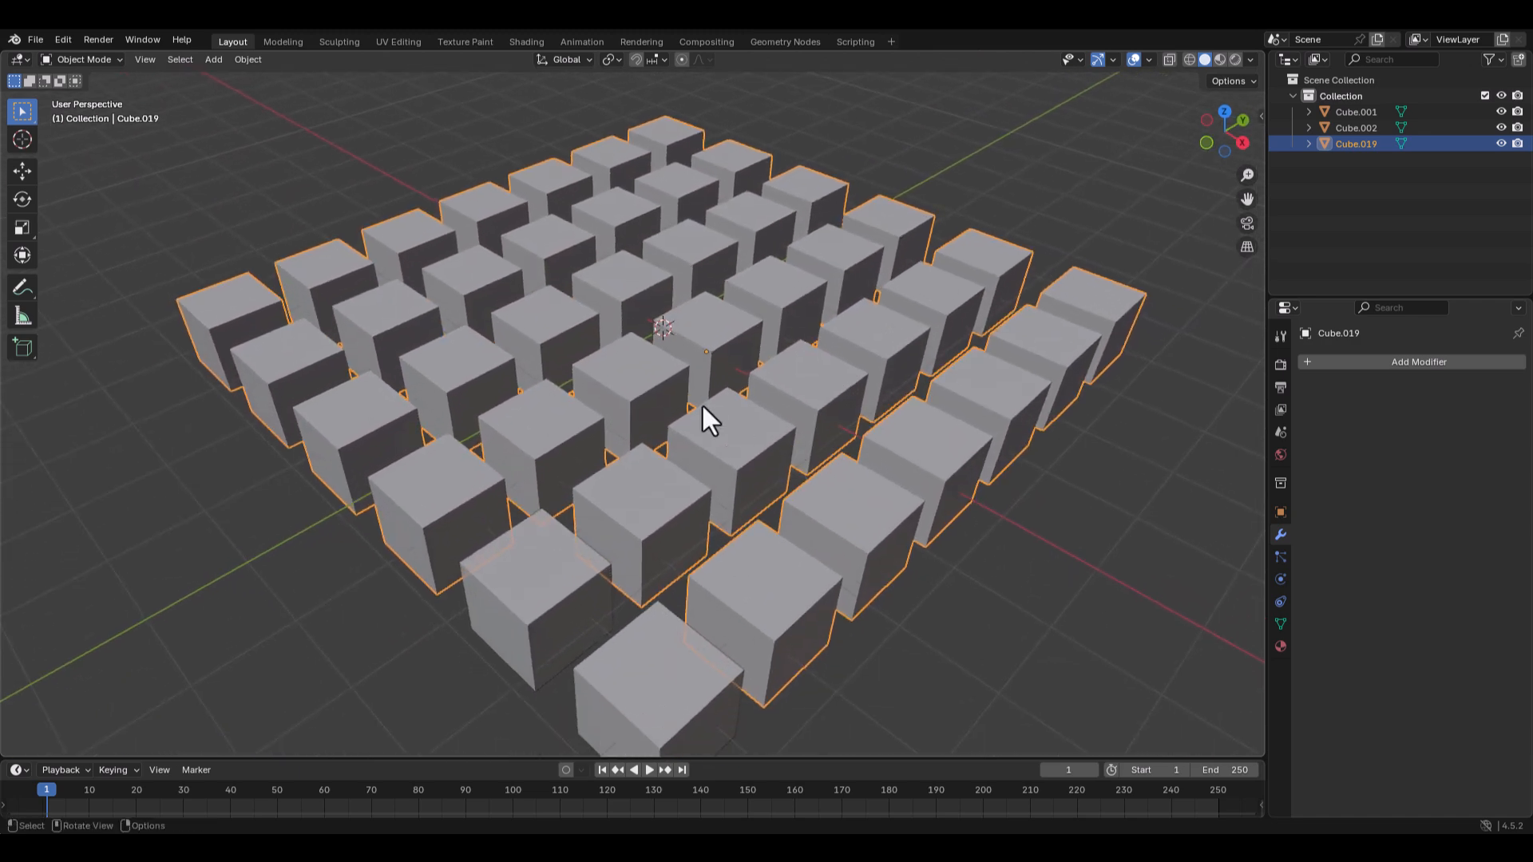
key("Tab")
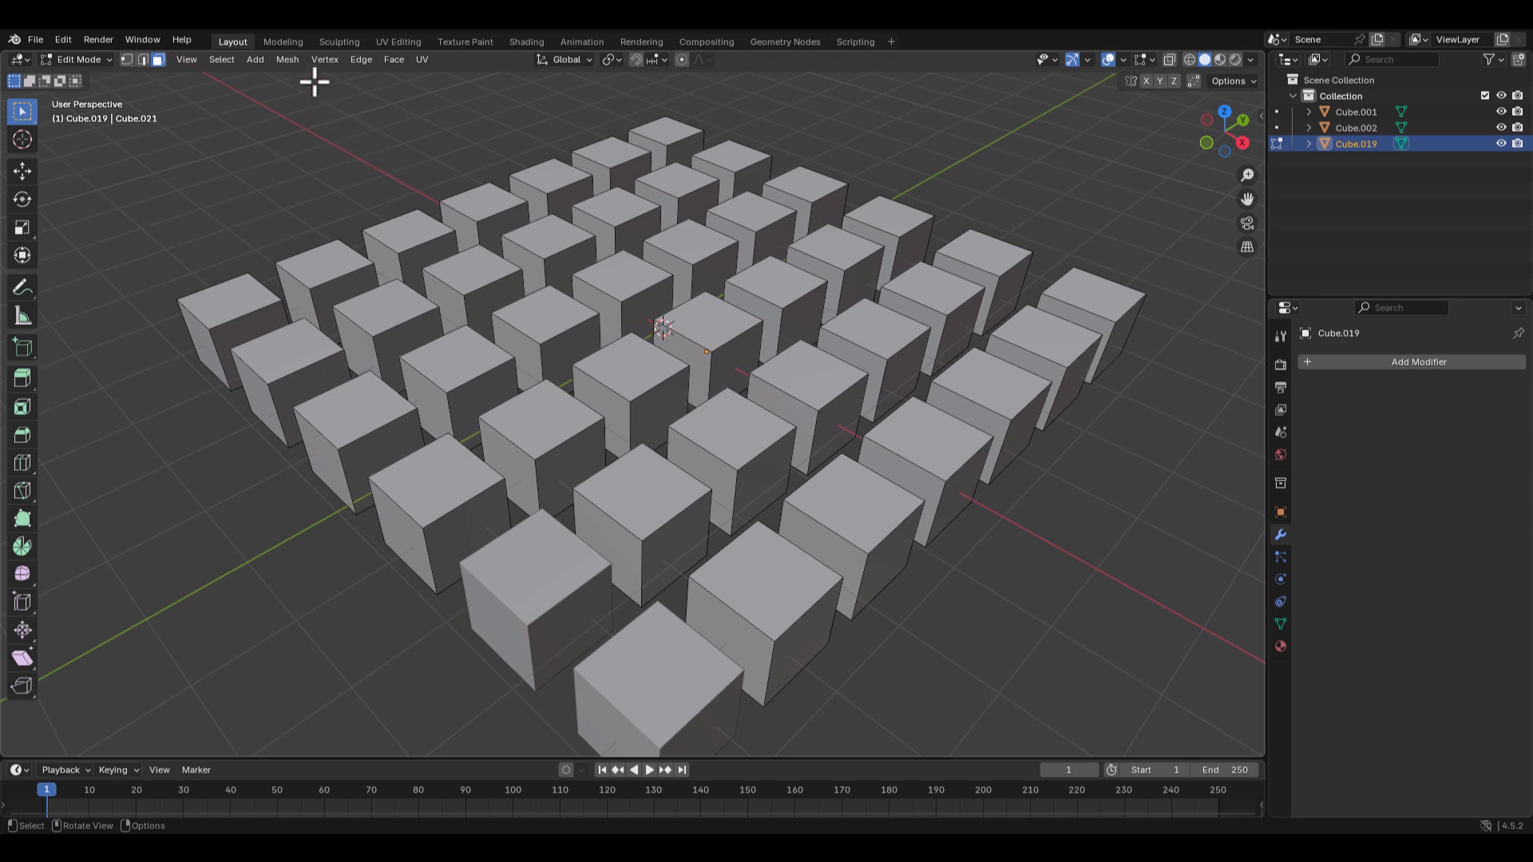
left_click(288, 61)
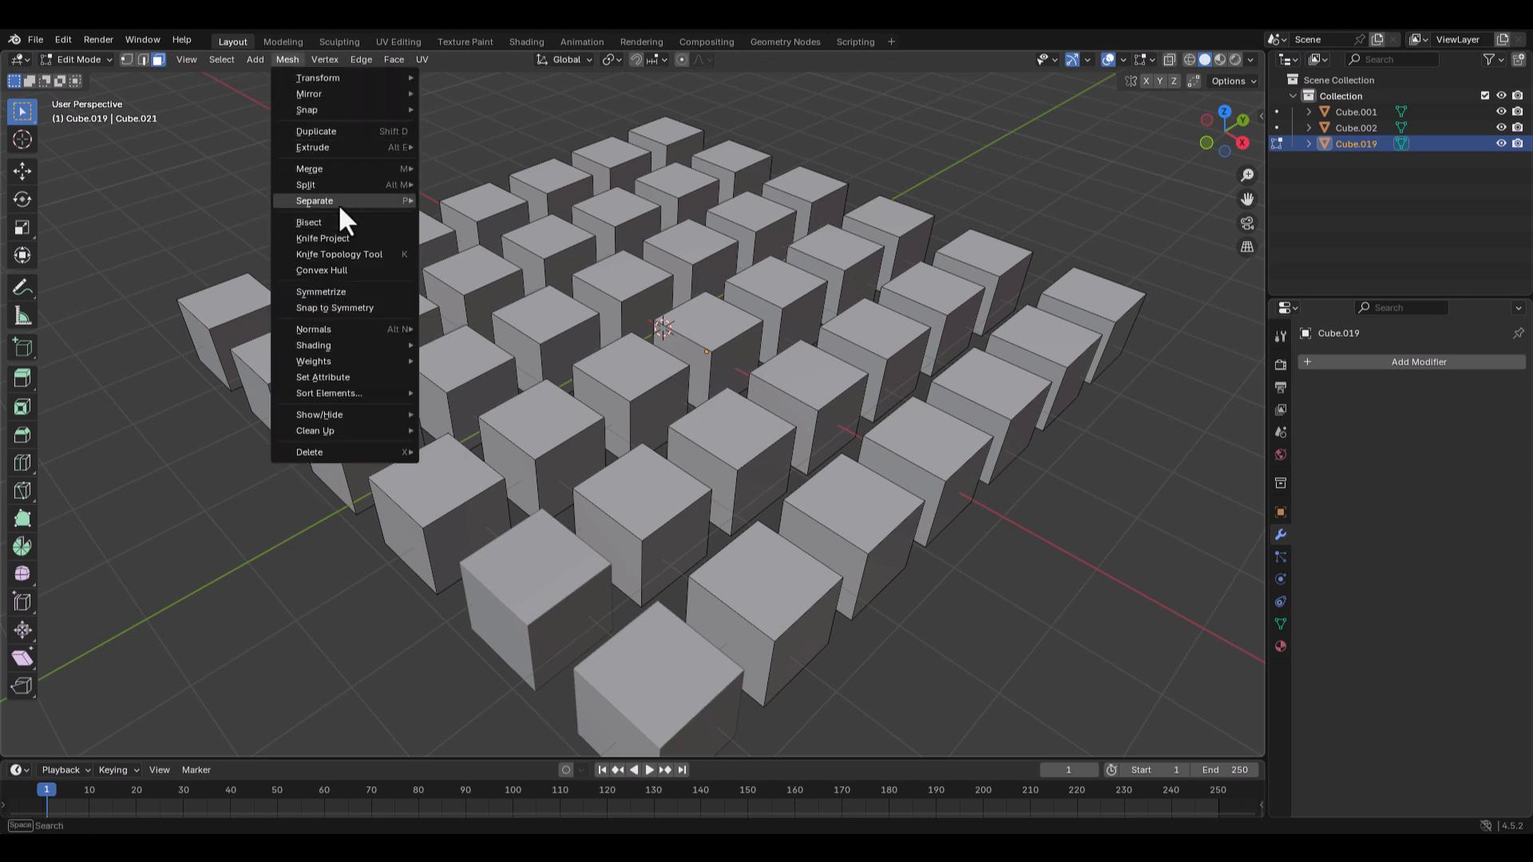
mouse_move(338, 203)
left_click(500, 236)
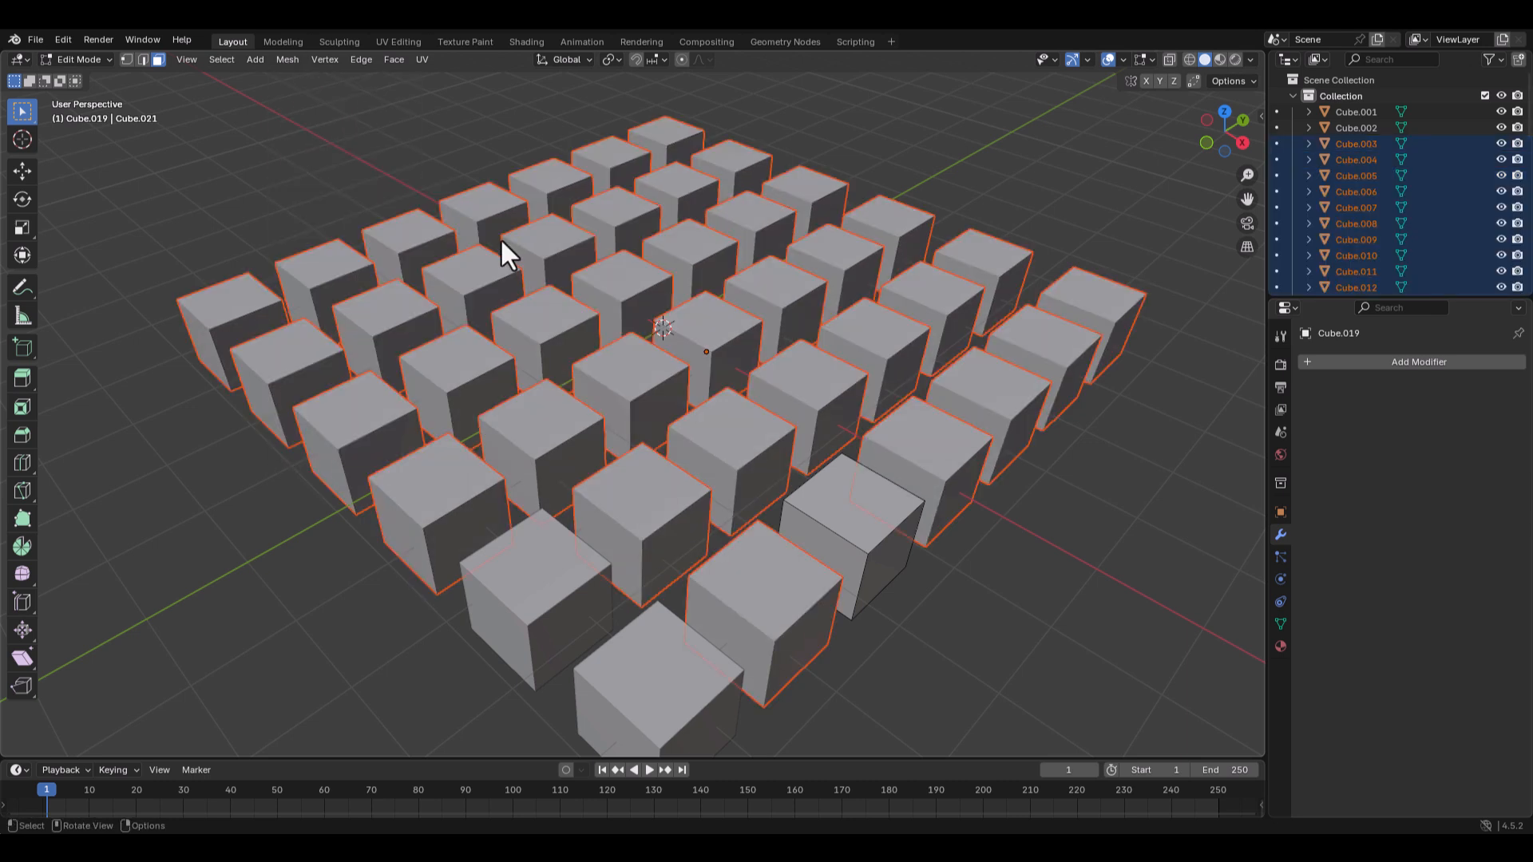
key("Tab")
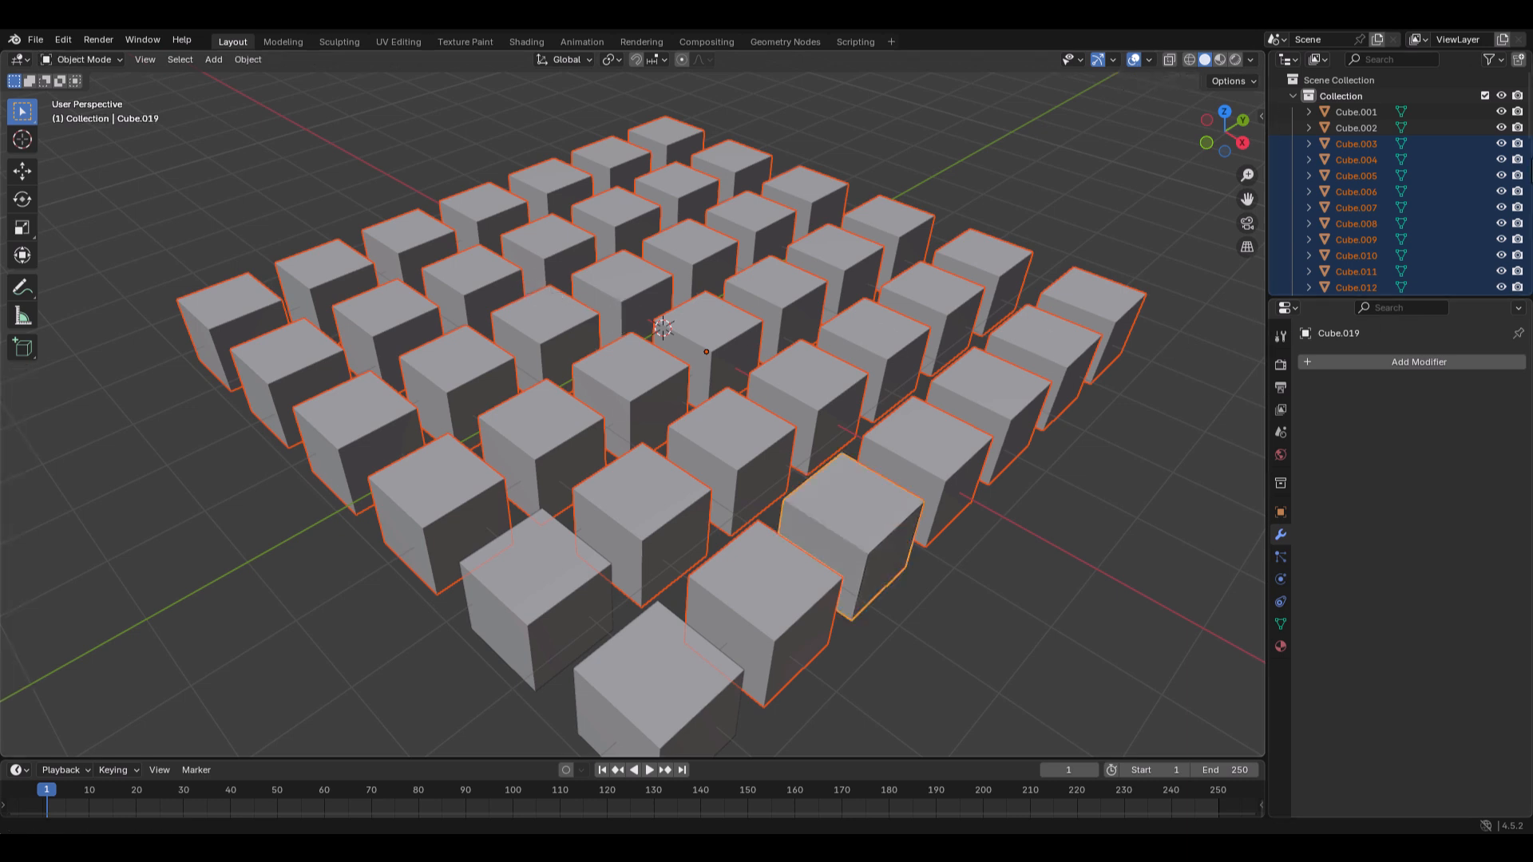
scroll(1521, 160, "down", 10)
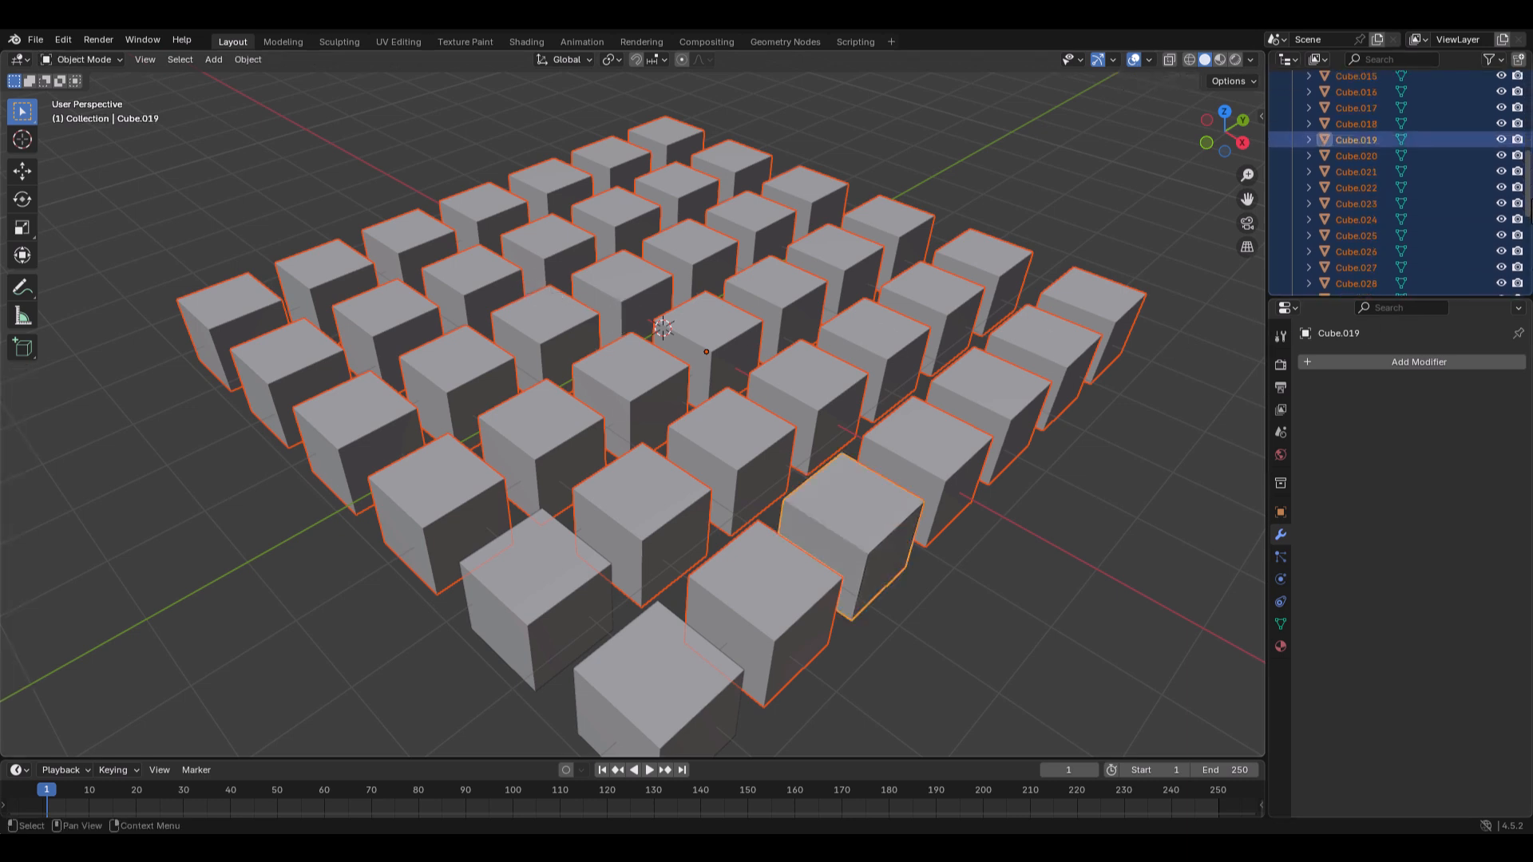
scroll(1366, 205, "up", 8)
Try moving several individual cubes from the grid's middle and far corner, cancelling each move and clearing the selection
middle_click_drag(667, 359, 668, 411, "ctrl")
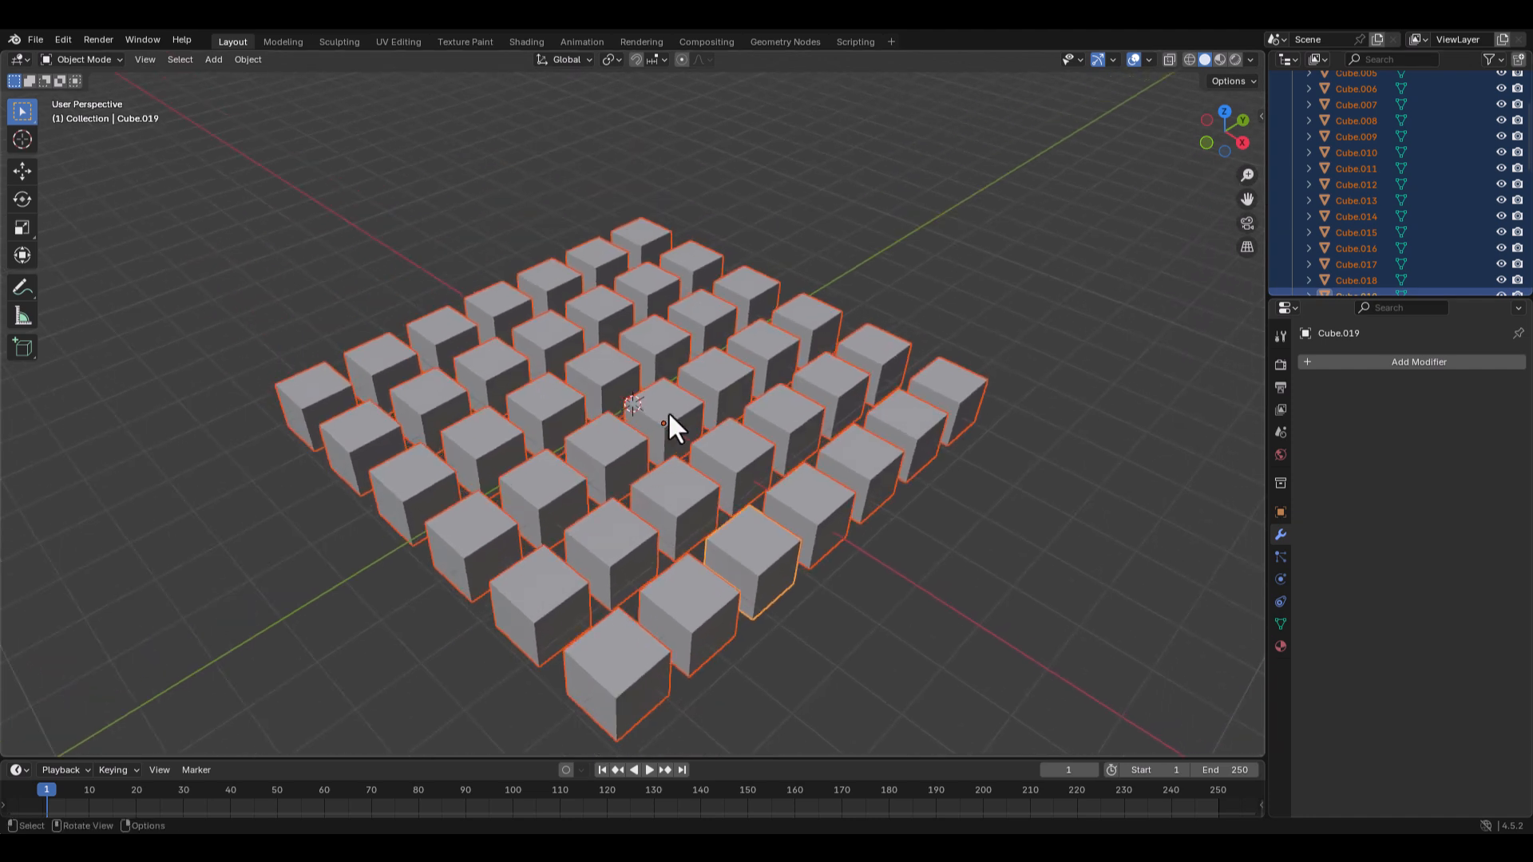
middle_click_drag(621, 519, 652, 431)
left_click(840, 654)
left_click(651, 426)
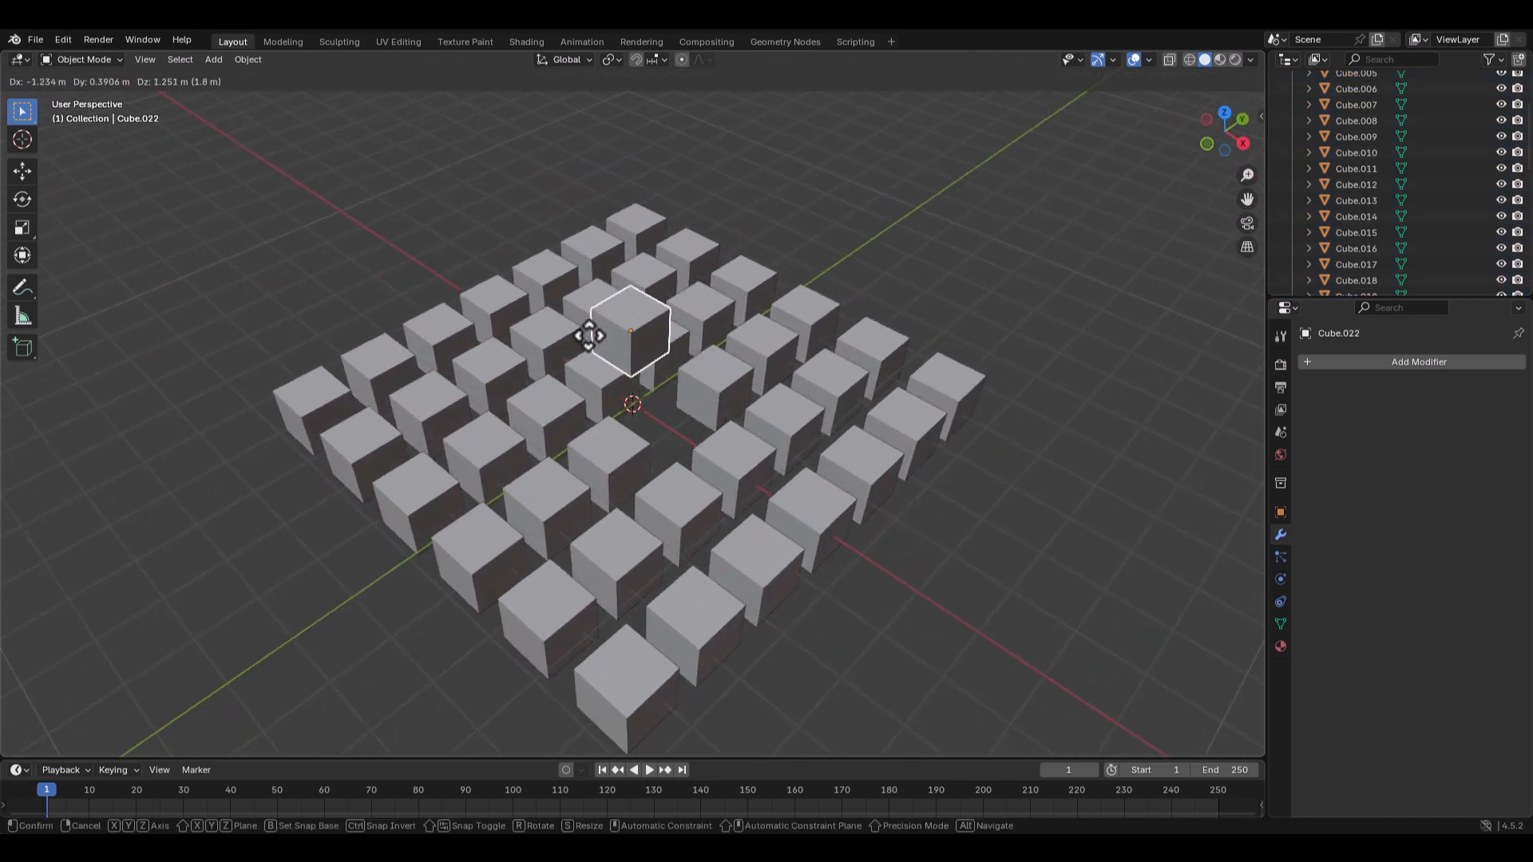
left_click(642, 281)
key("g")
right_click(661, 291)
left_click(643, 232)
key("g")
right_click(677, 206)
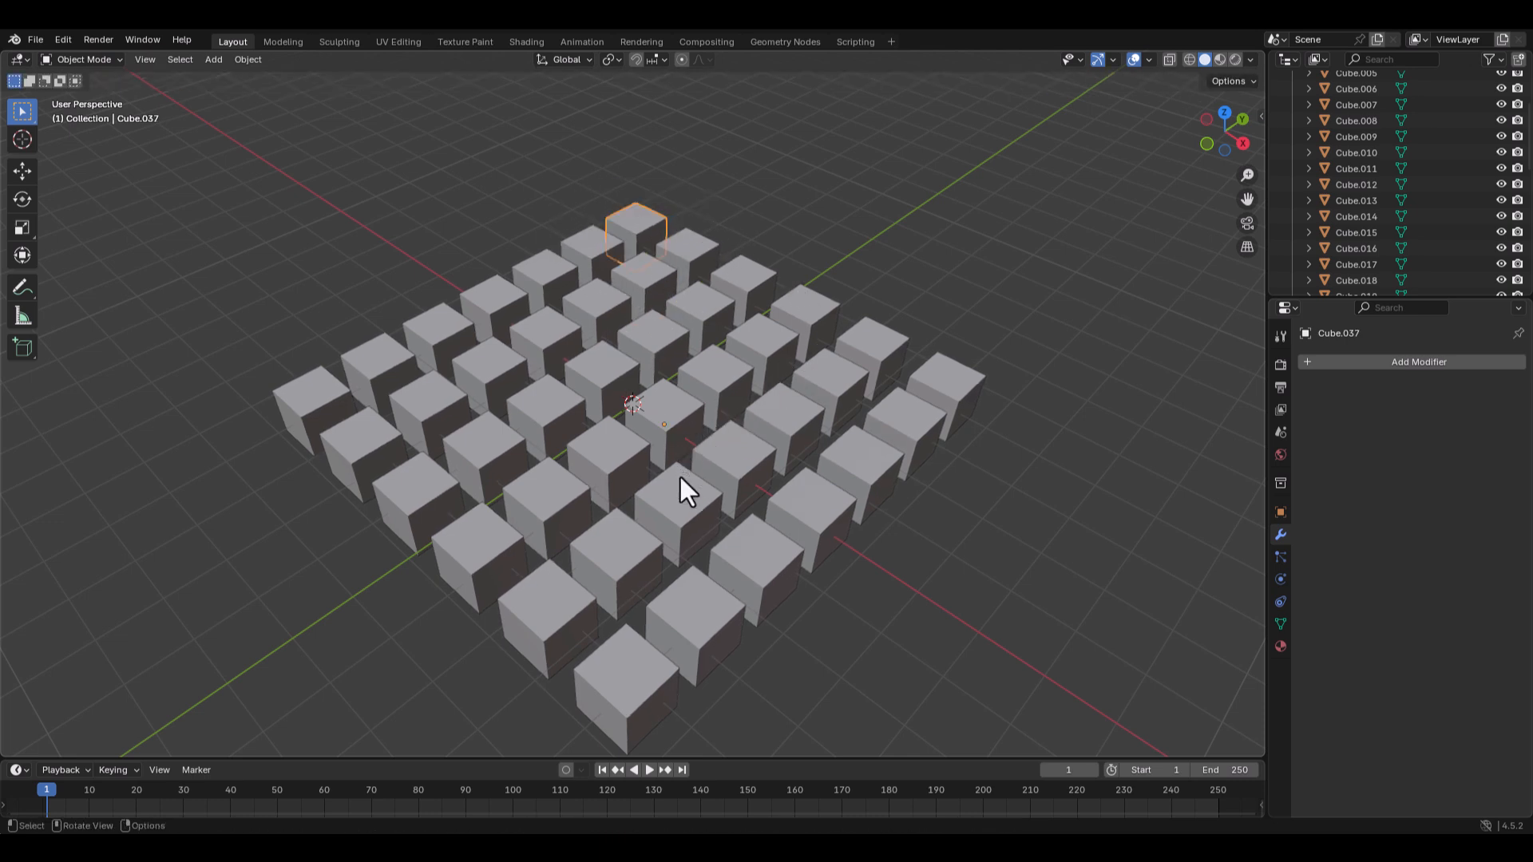
left_click(825, 592)
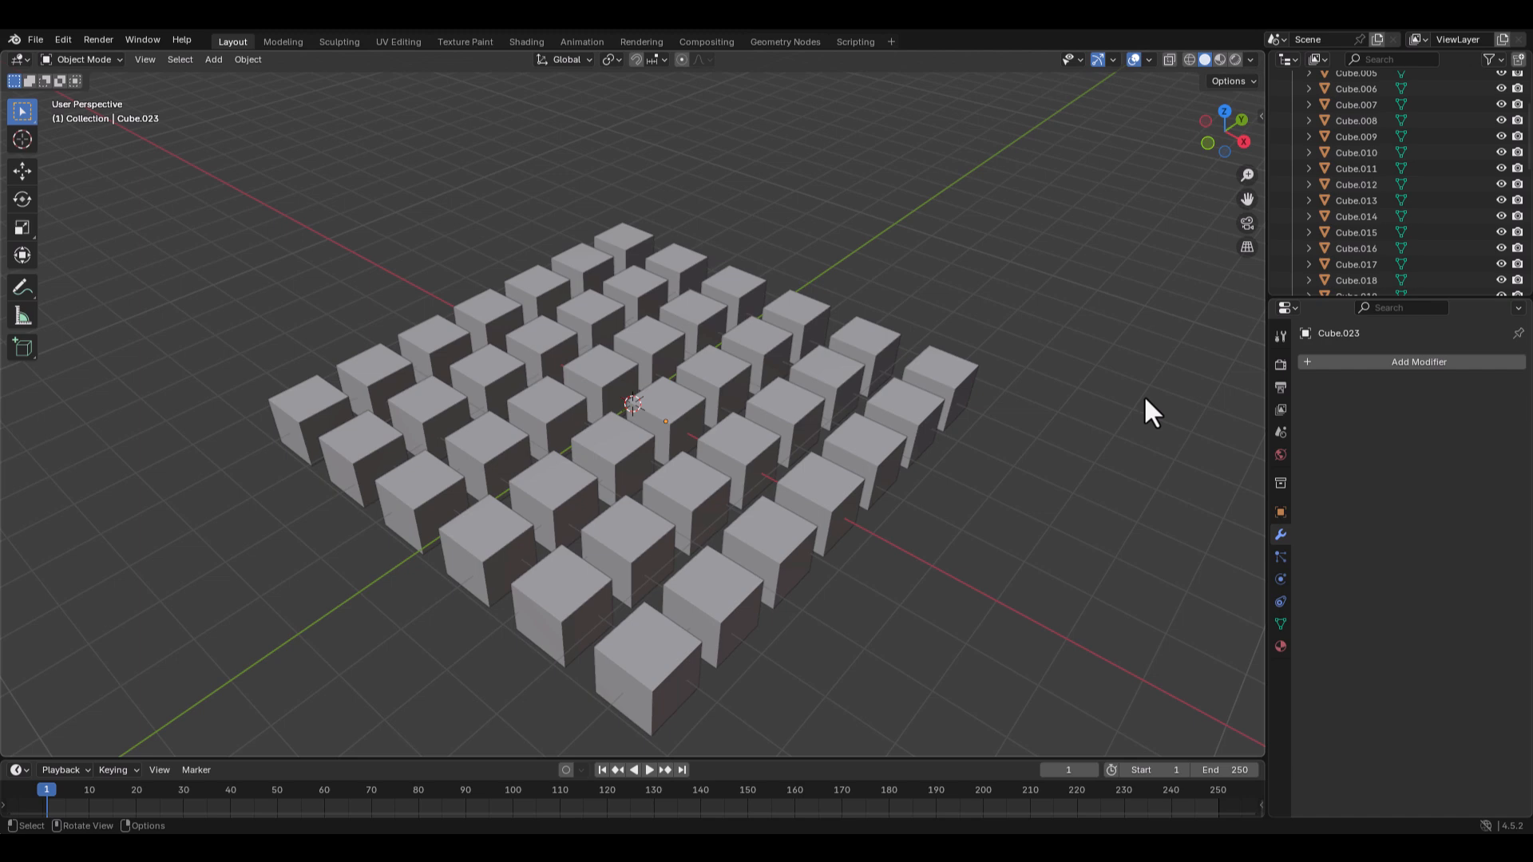
Try moving several individual cubes along the grid's near corner and adjacent edges, some of them vertically along Z
left_click(651, 651)
key("g")
key("z")
left_click(786, 587)
left_click(718, 603)
key("g")
key("z")
left_click(743, 615)
left_click(775, 547)
key("g")
key("z")
left_click(749, 441)
key("g")
left_click(489, 533)
key("g")
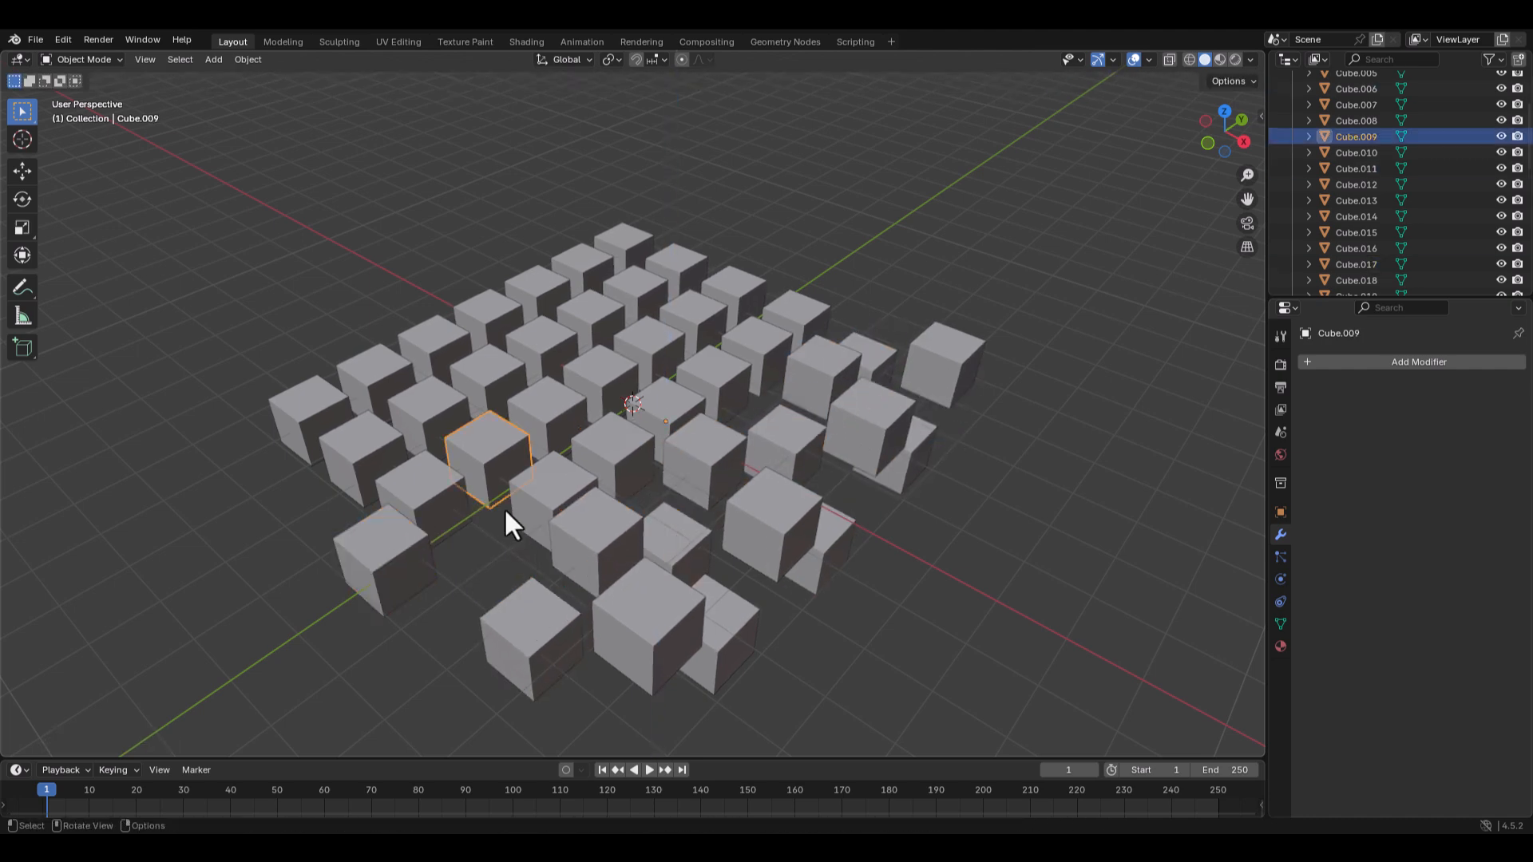
Try moving more individual cubes across the grid's middle and far corner
left_click(728, 364)
key("g")
left_click(680, 306)
key("g")
left_click(671, 285)
left_click(483, 452)
key("g")
left_click(424, 425)
key("g")
left_click(418, 418)
left_click(631, 241)
key("g")
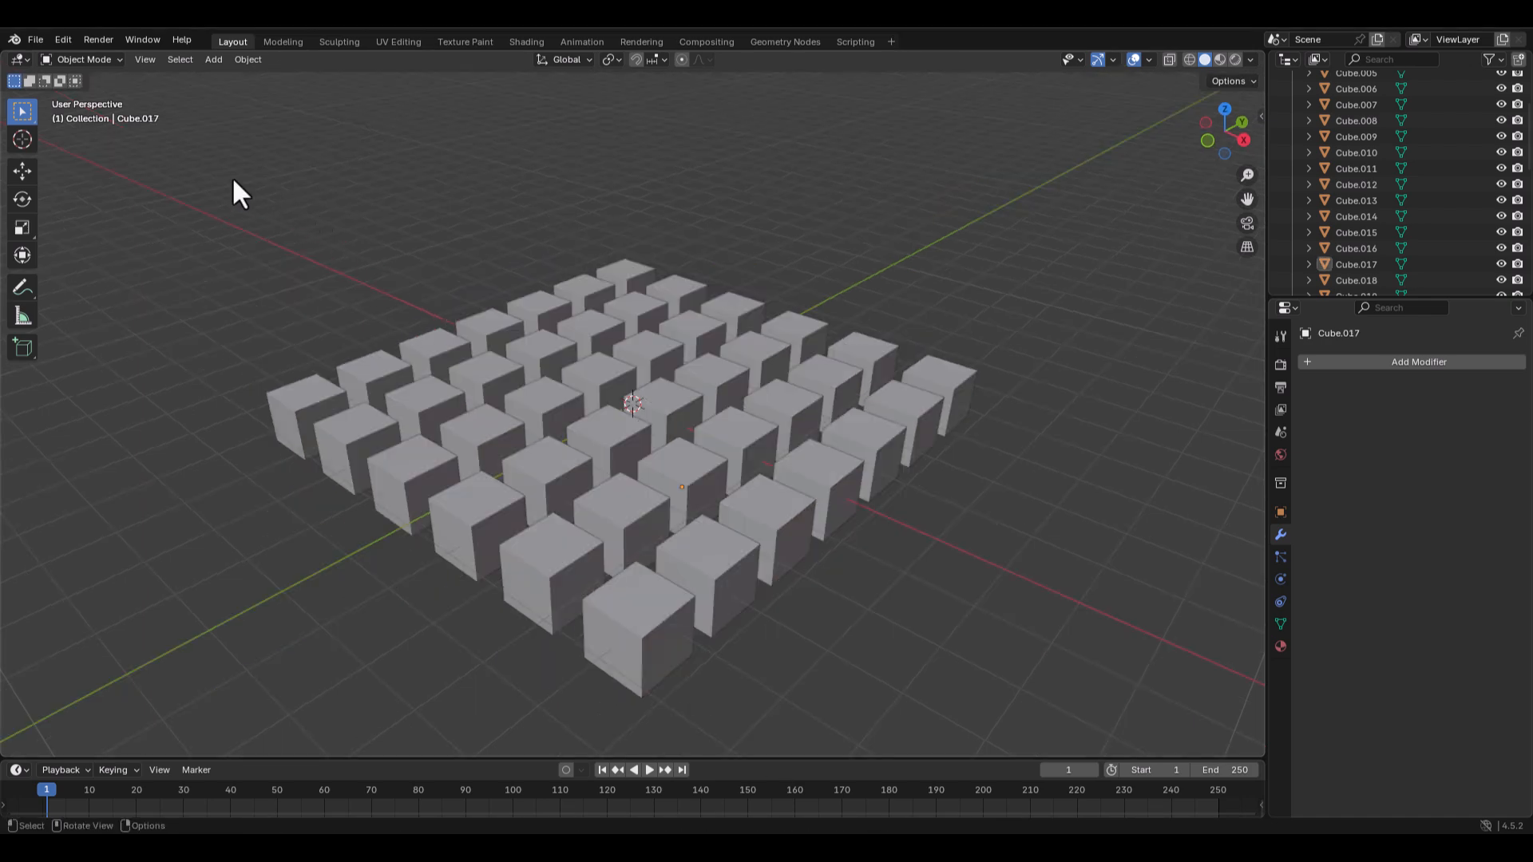
Select all the separated cubes and run Randomize Transform on them
left_click_drag(173, 152, 1143, 730)
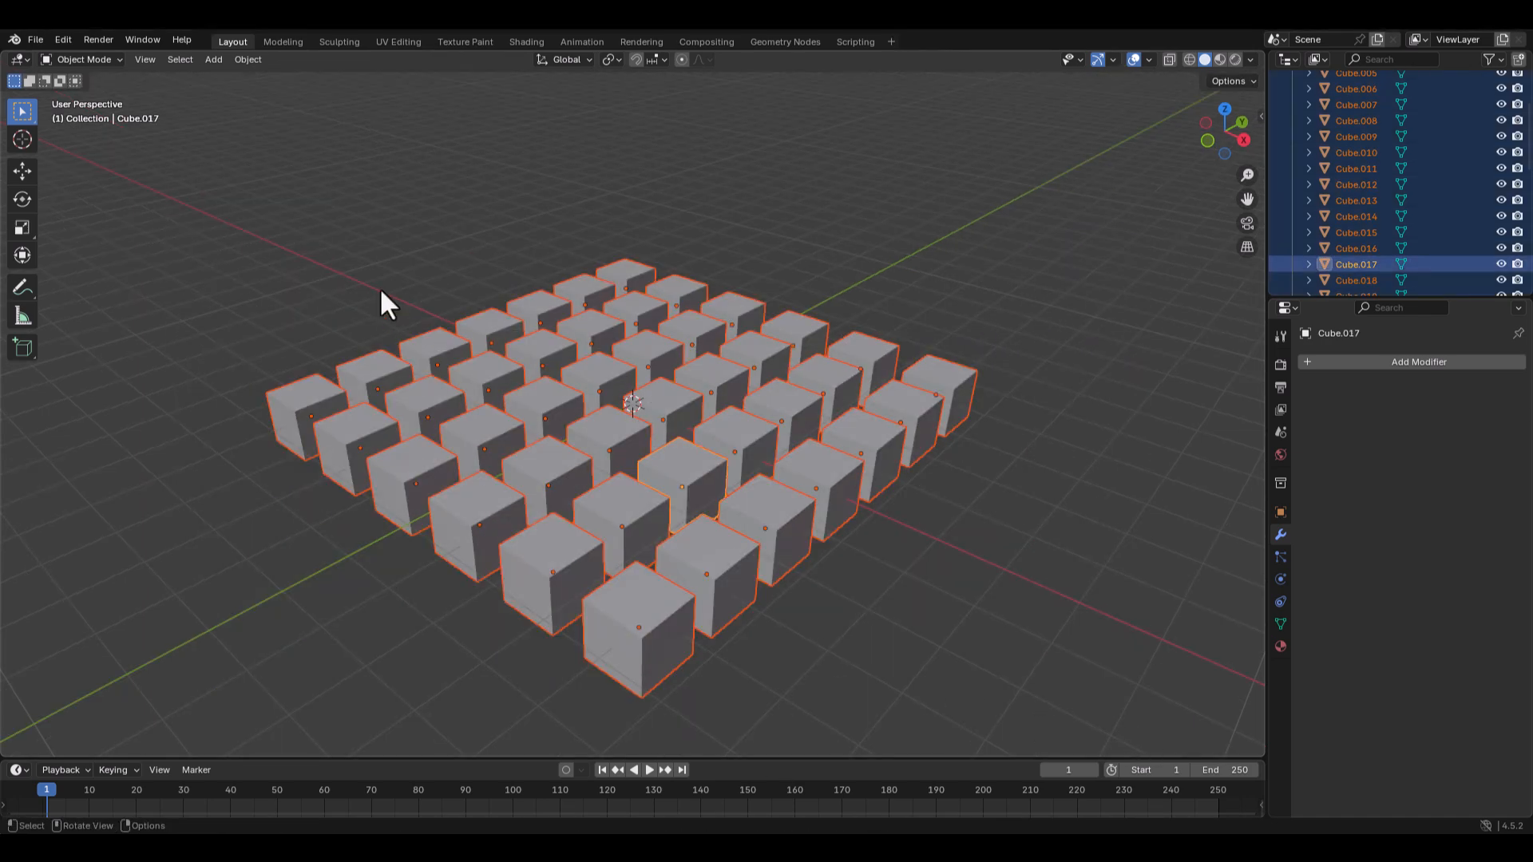
key("F3")
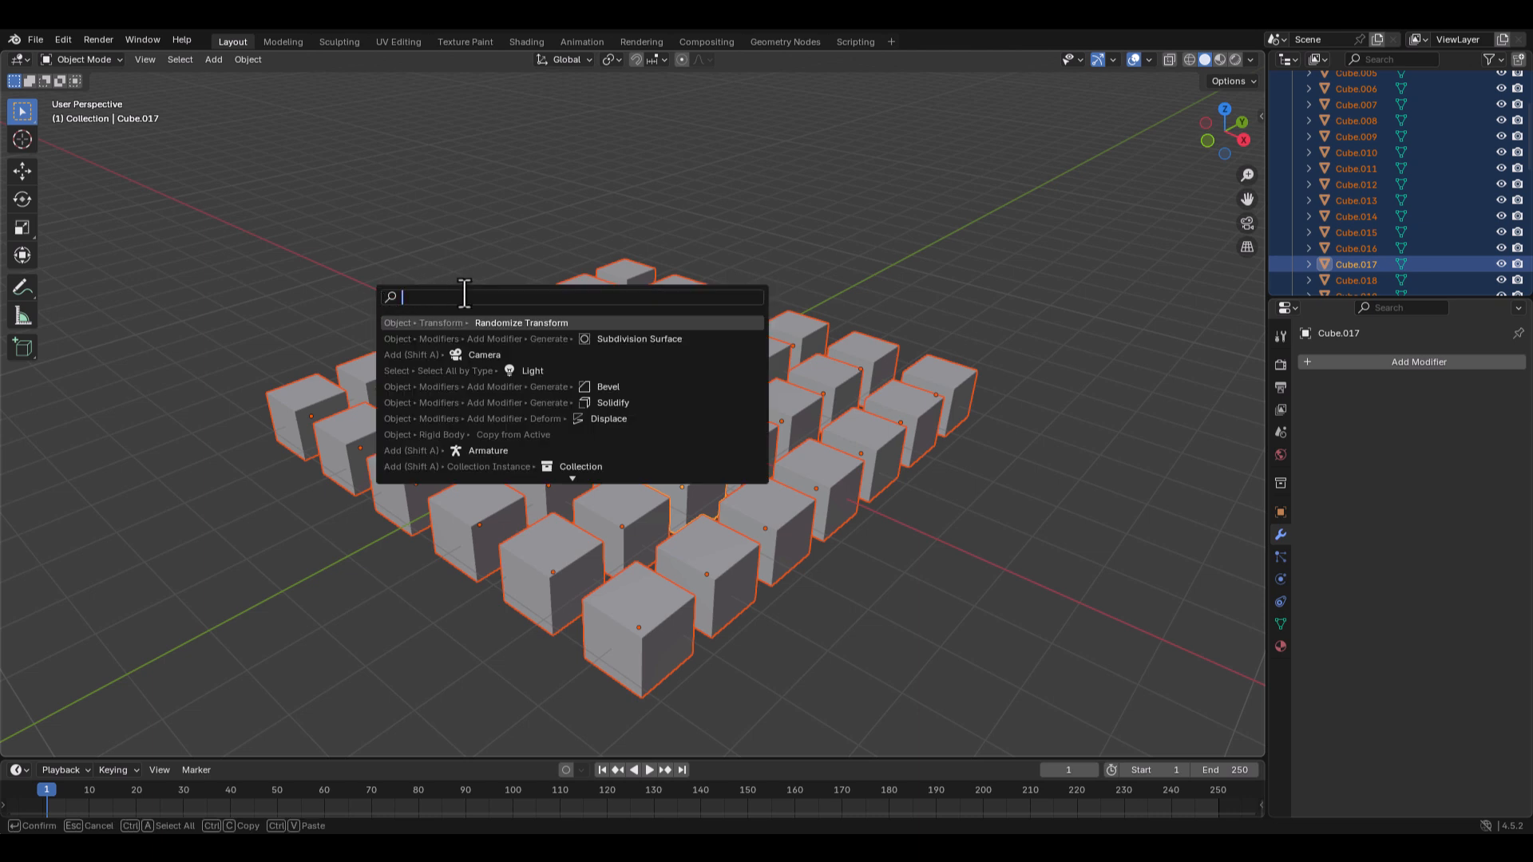
type("randomi")
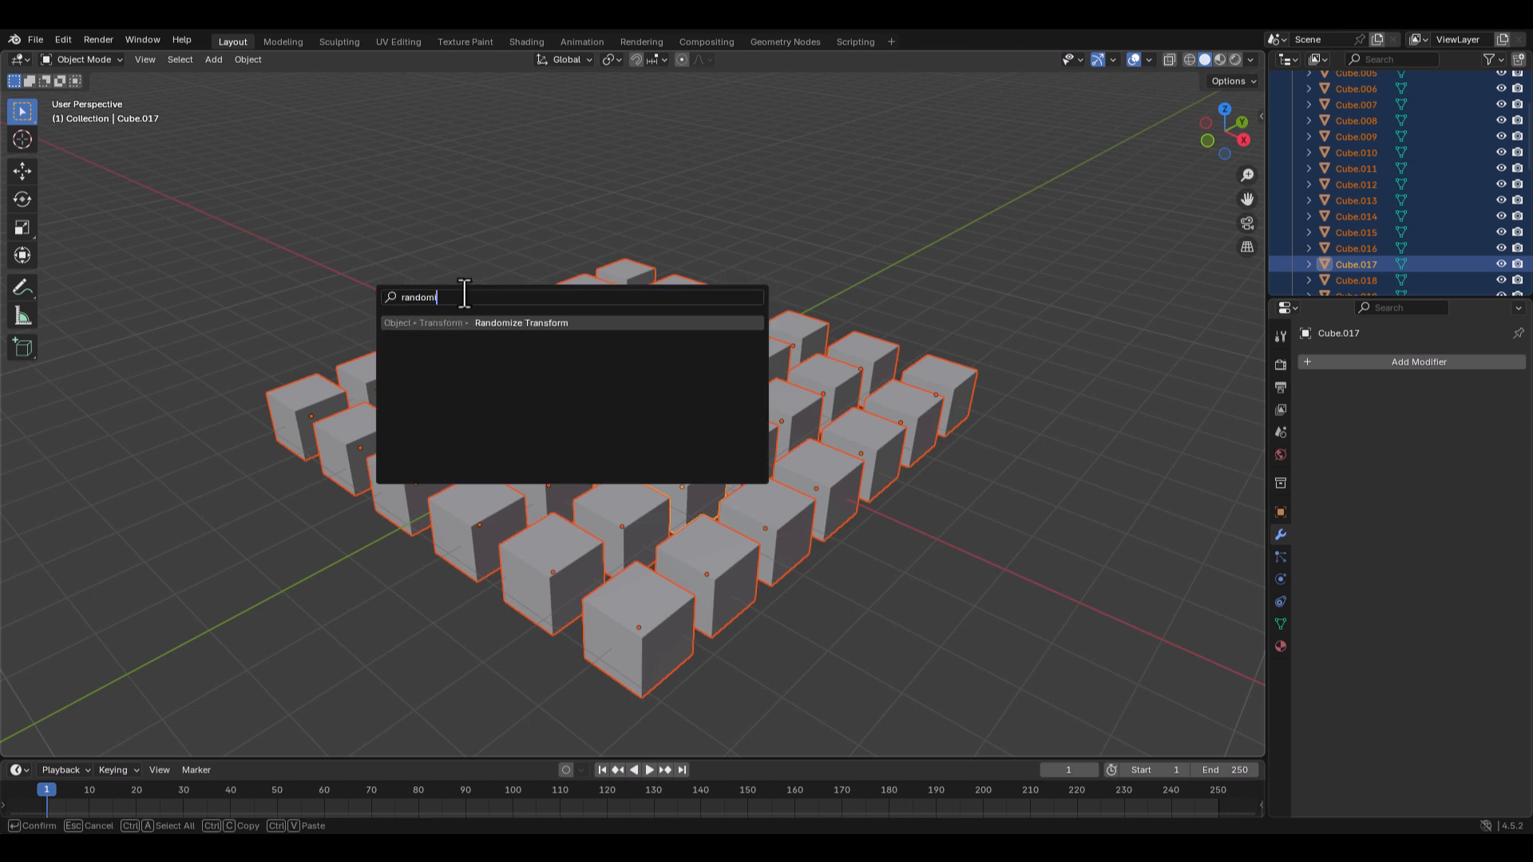
left_click(485, 323)
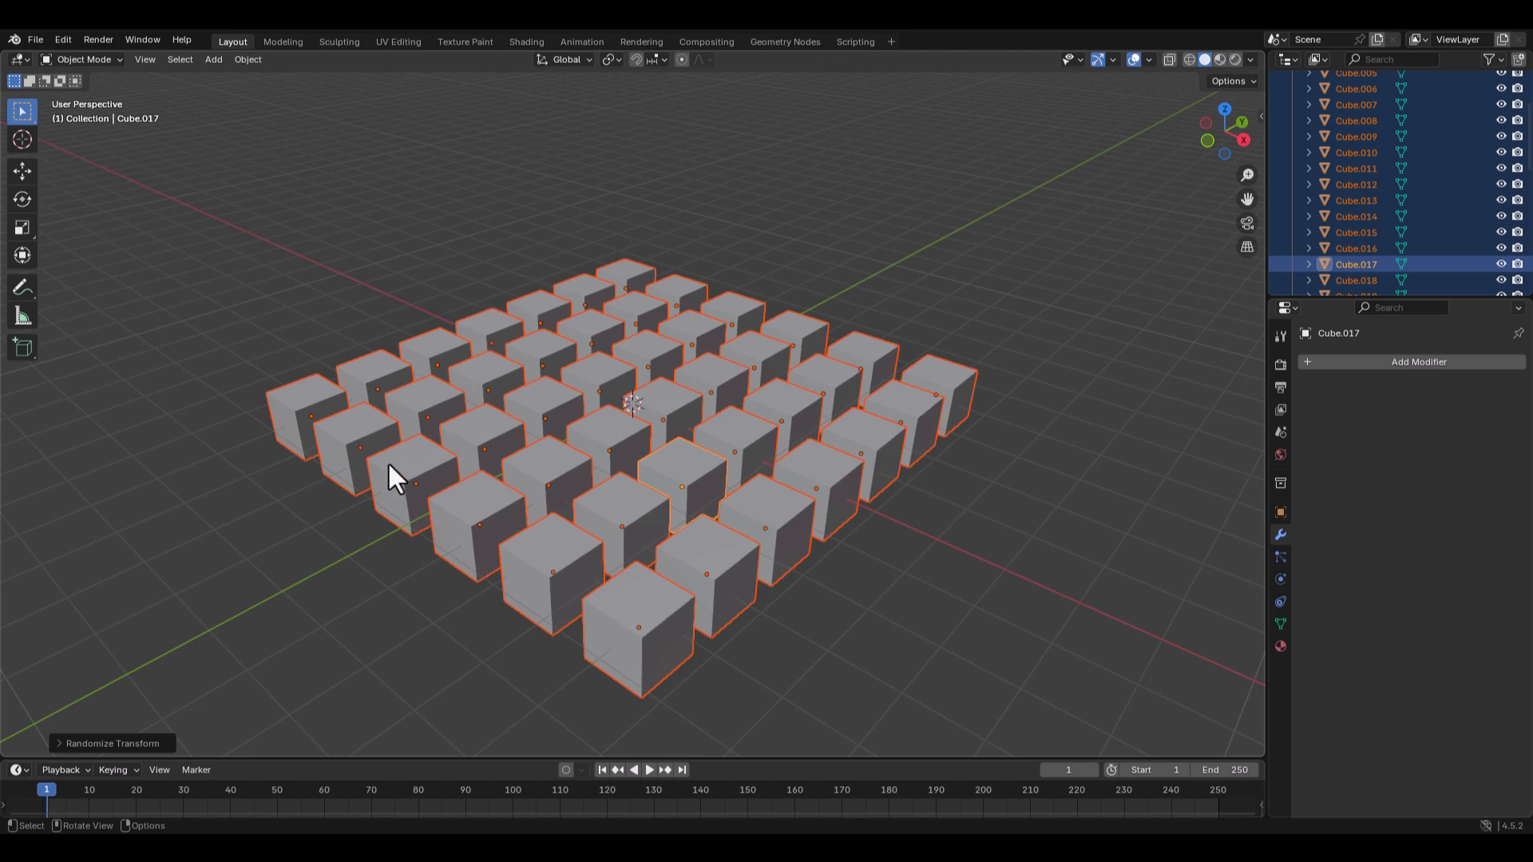
Randomize the cubes' location by 0.36 m in X, 0.2 m in Y and 0.92 m in Z, and their X rotation by about 0.52 radians
left_click(111, 742)
left_click_drag(182, 570, 220, 586)
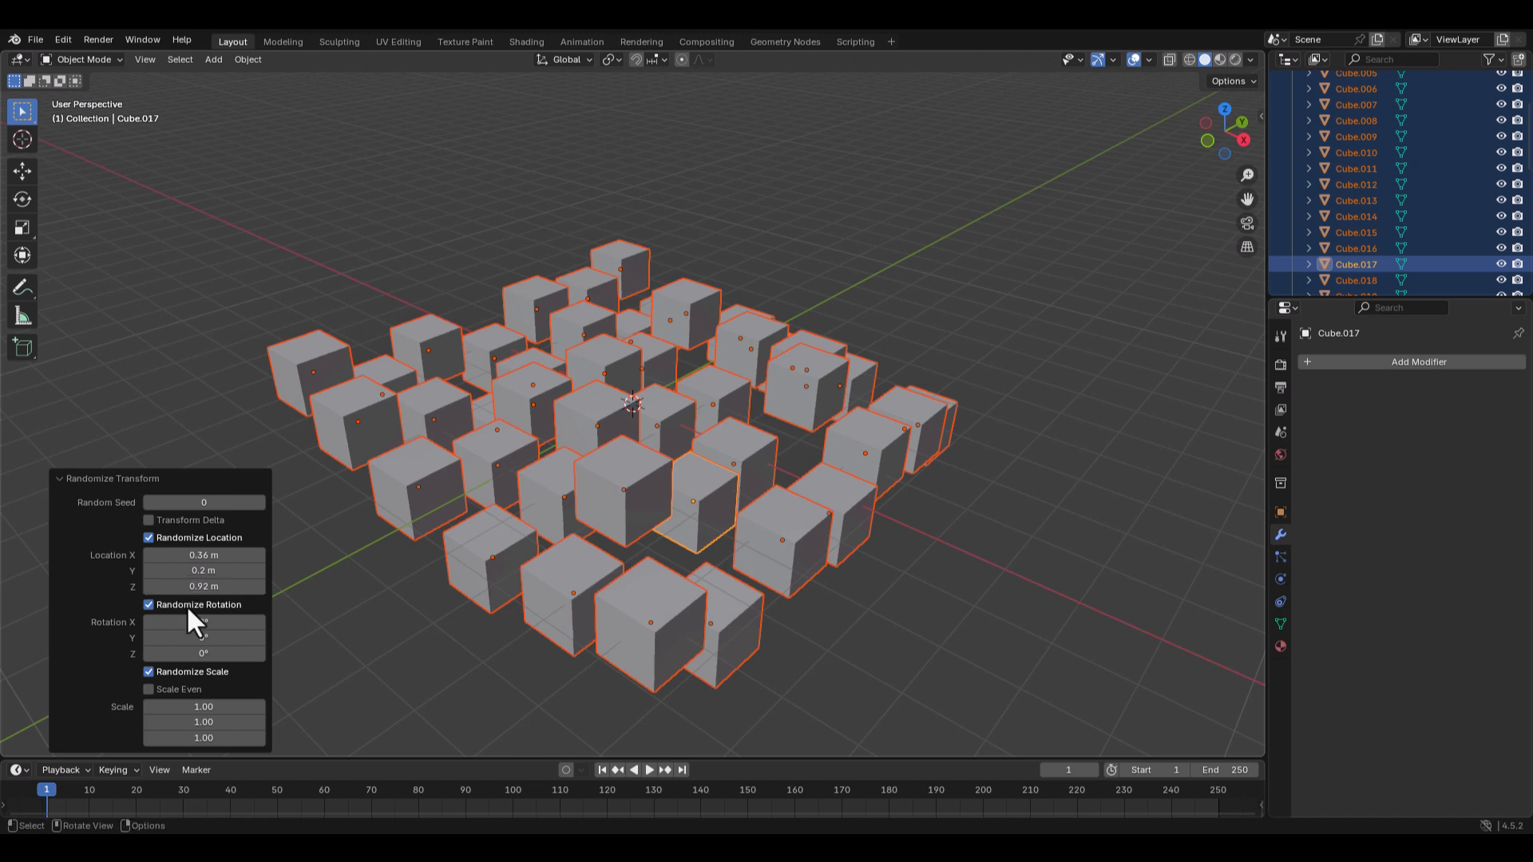
left_click_drag(200, 653, 192, 622)
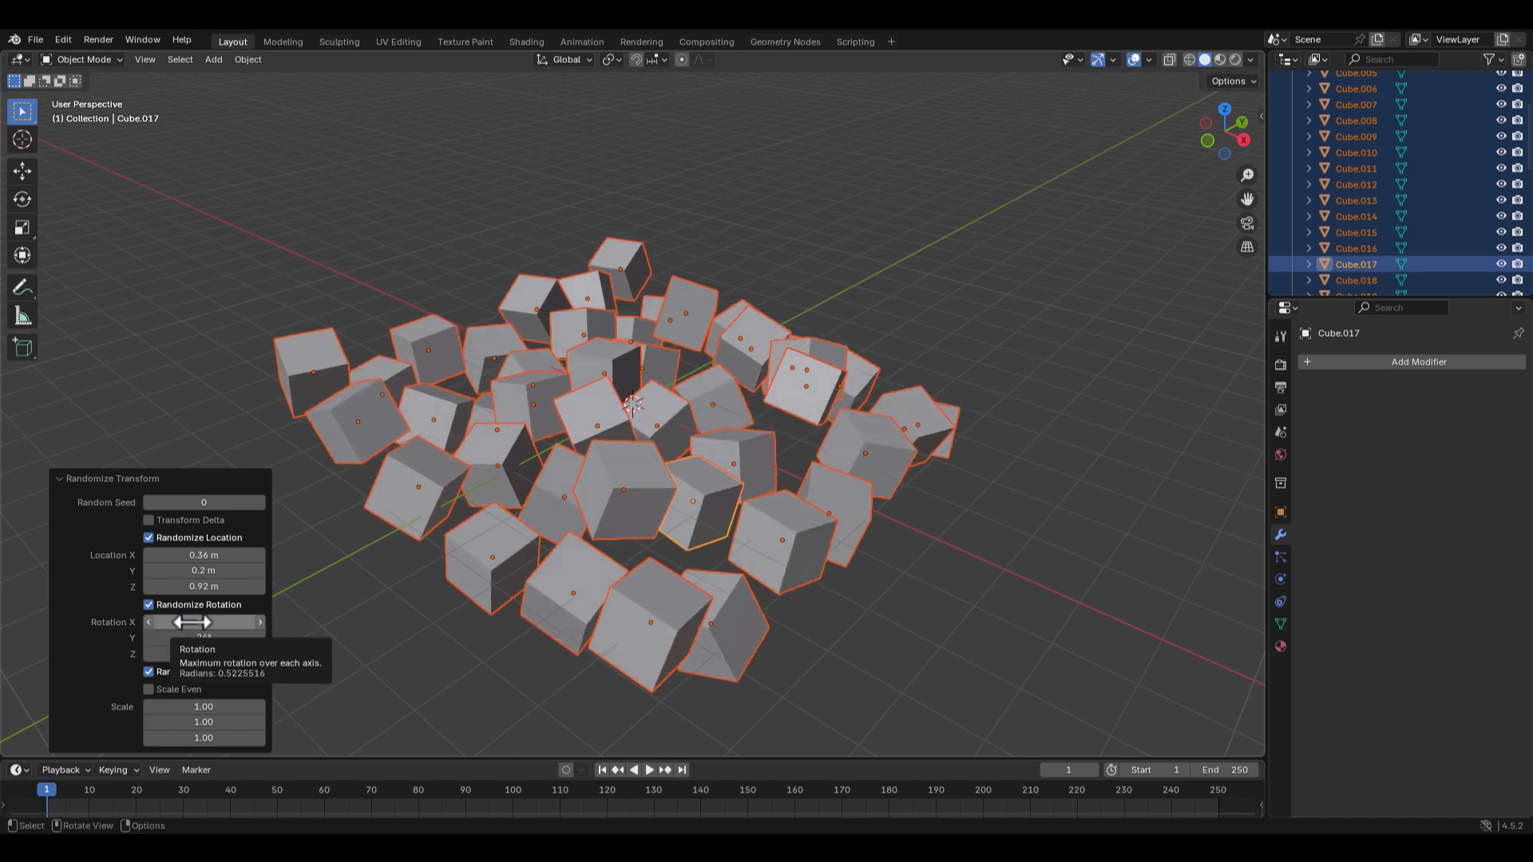
left_click(424, 644)
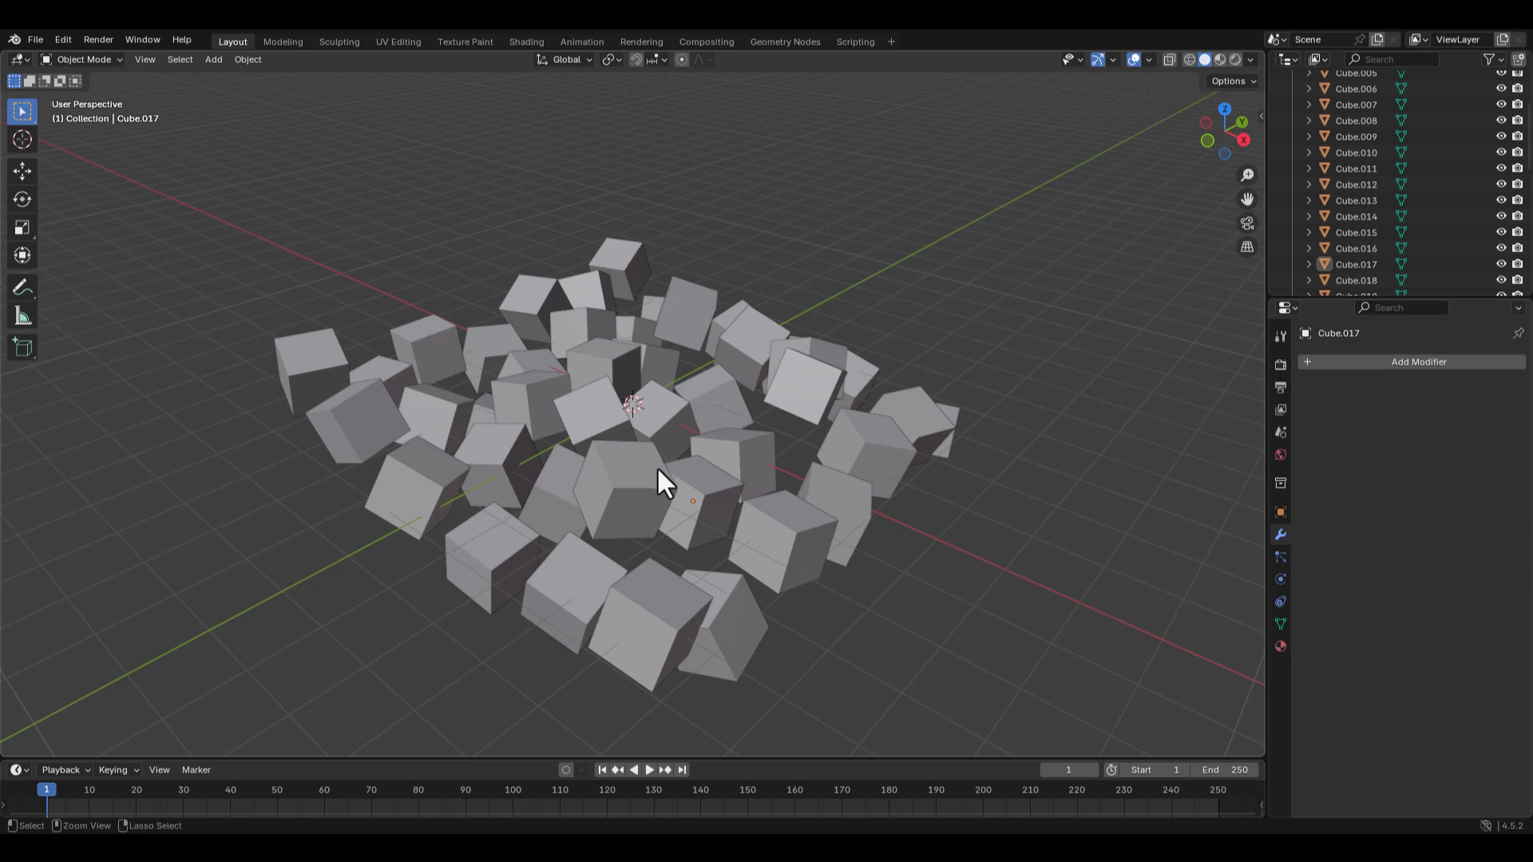
Examine the randomly scattered and rotated cubes from several angles and distances
scroll(658, 479, "down", 2)
middle_click_drag(659, 519, 498, 544)
scroll(648, 410, "up", 7)
middle_click_drag(651, 449, 736, 271)
scroll(726, 473, "down", 8)
middle_click_drag(727, 473, 631, 457)
scroll(650, 498, "up", 3)
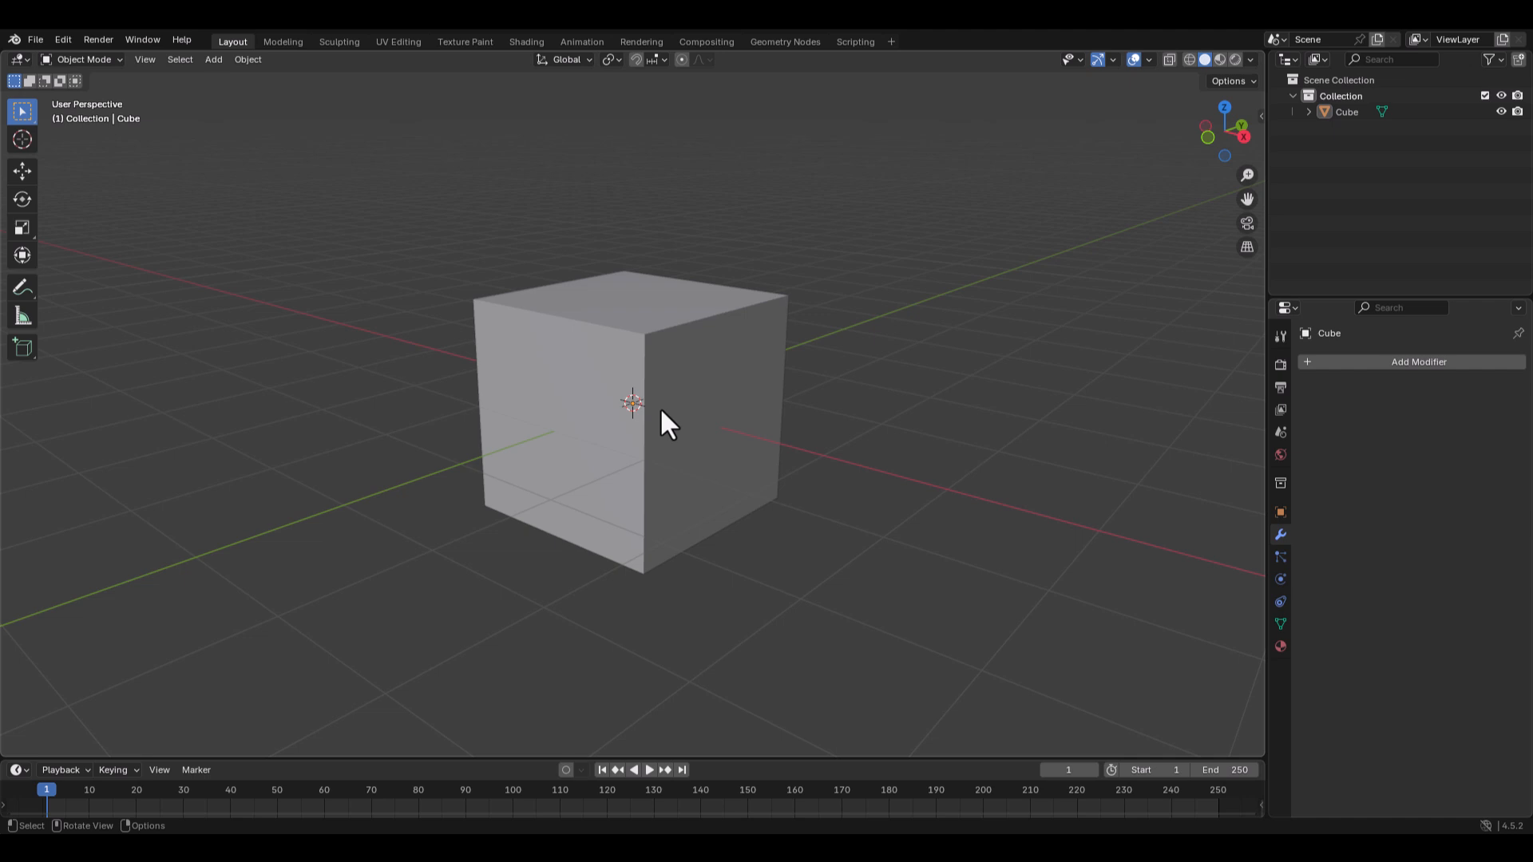
Select the outer faces of the single cube's negative X half in Edit Mode and delete them
left_click(647, 366)
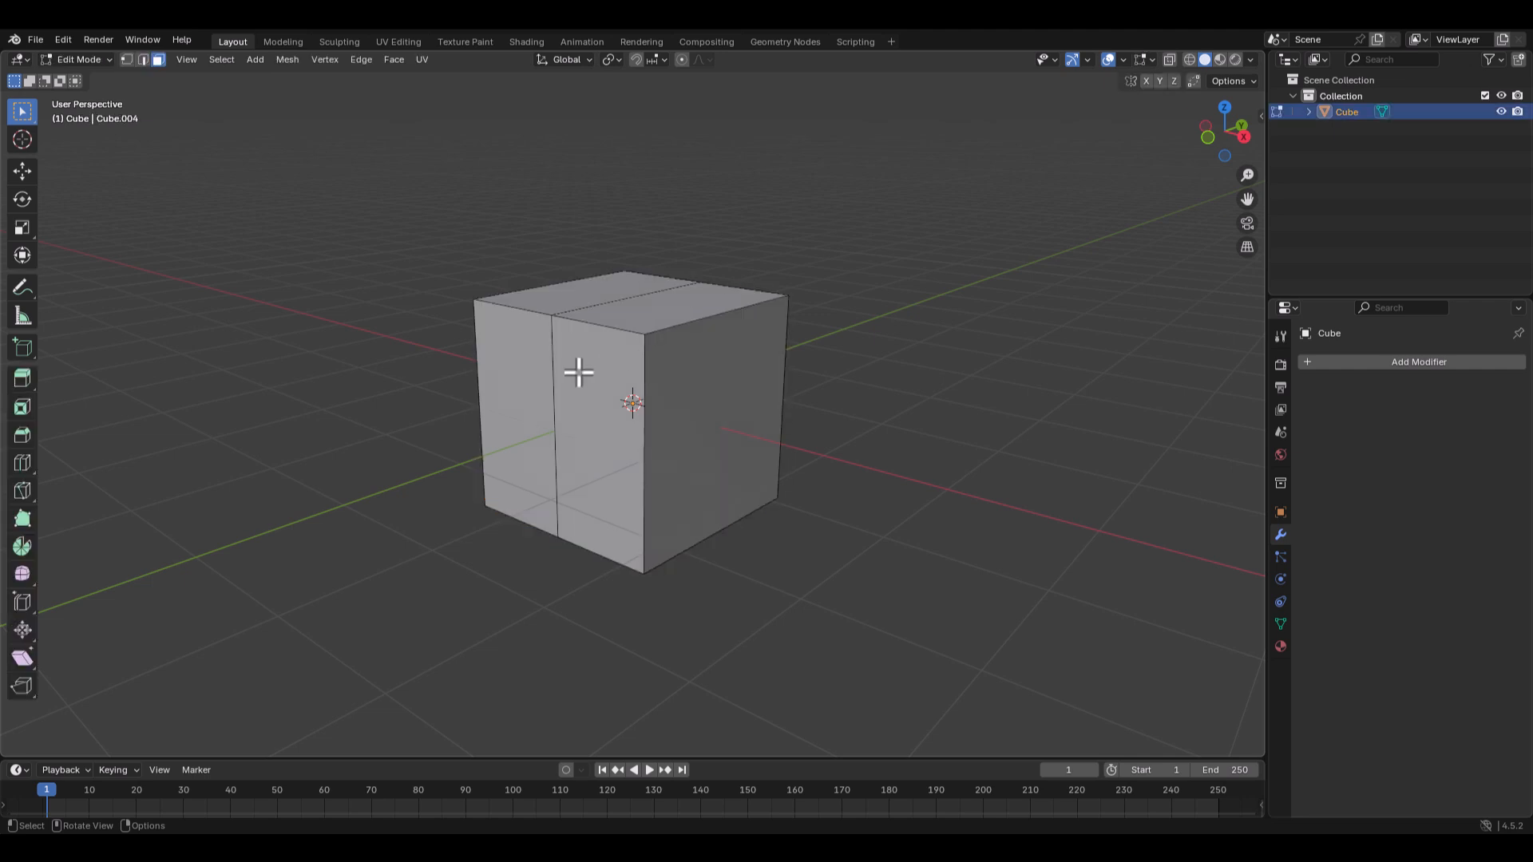
middle_click_drag(578, 372, 661, 362)
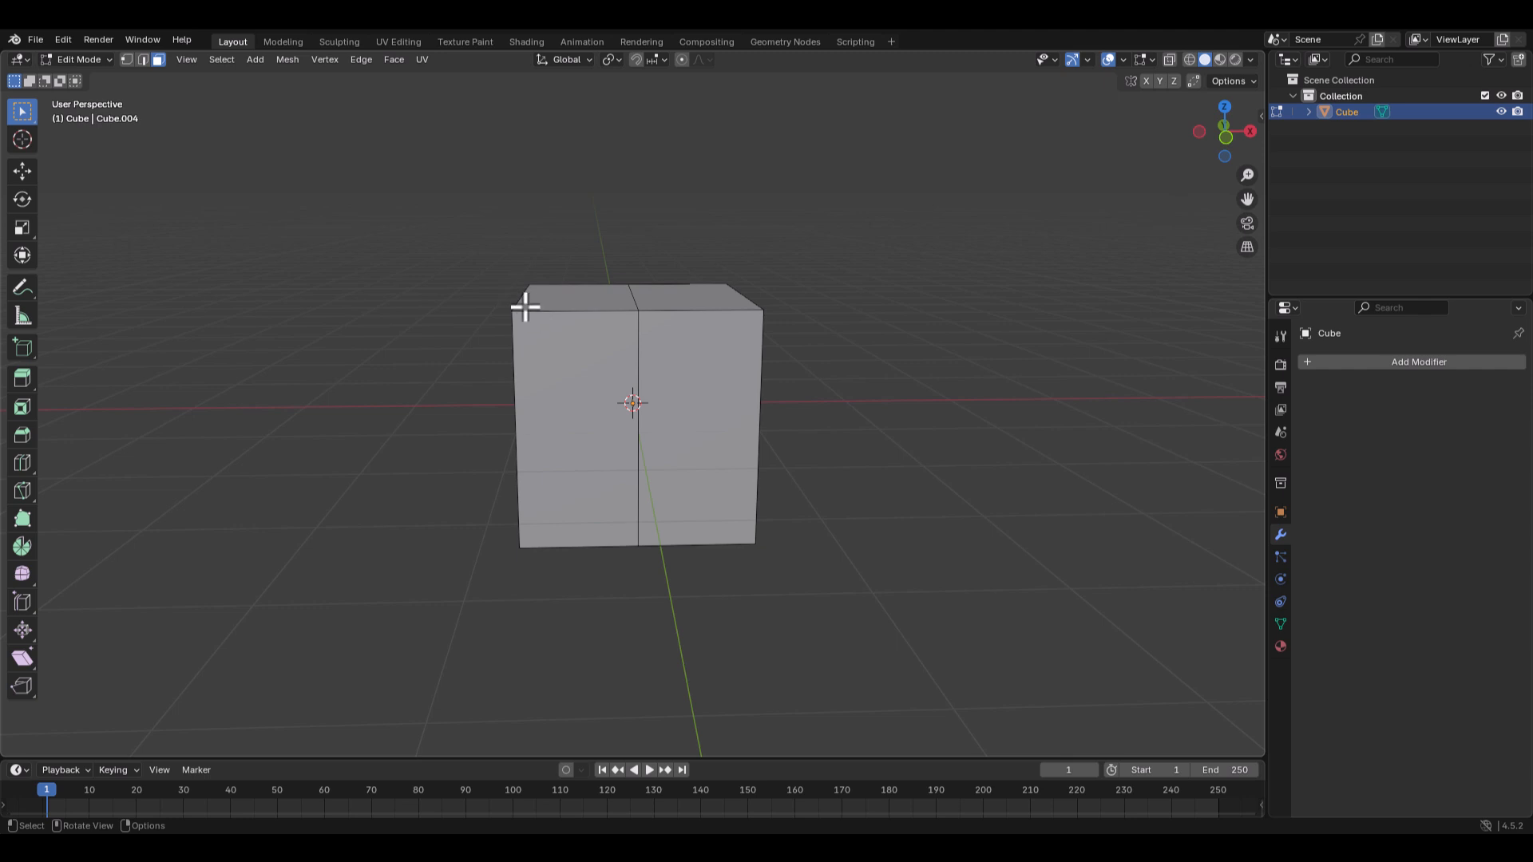
middle_click_drag(524, 308, 548, 290)
left_click_drag(424, 212, 550, 495)
middle_click_drag(602, 650, 828, 434)
left_click(612, 433, "shift")
key("x")
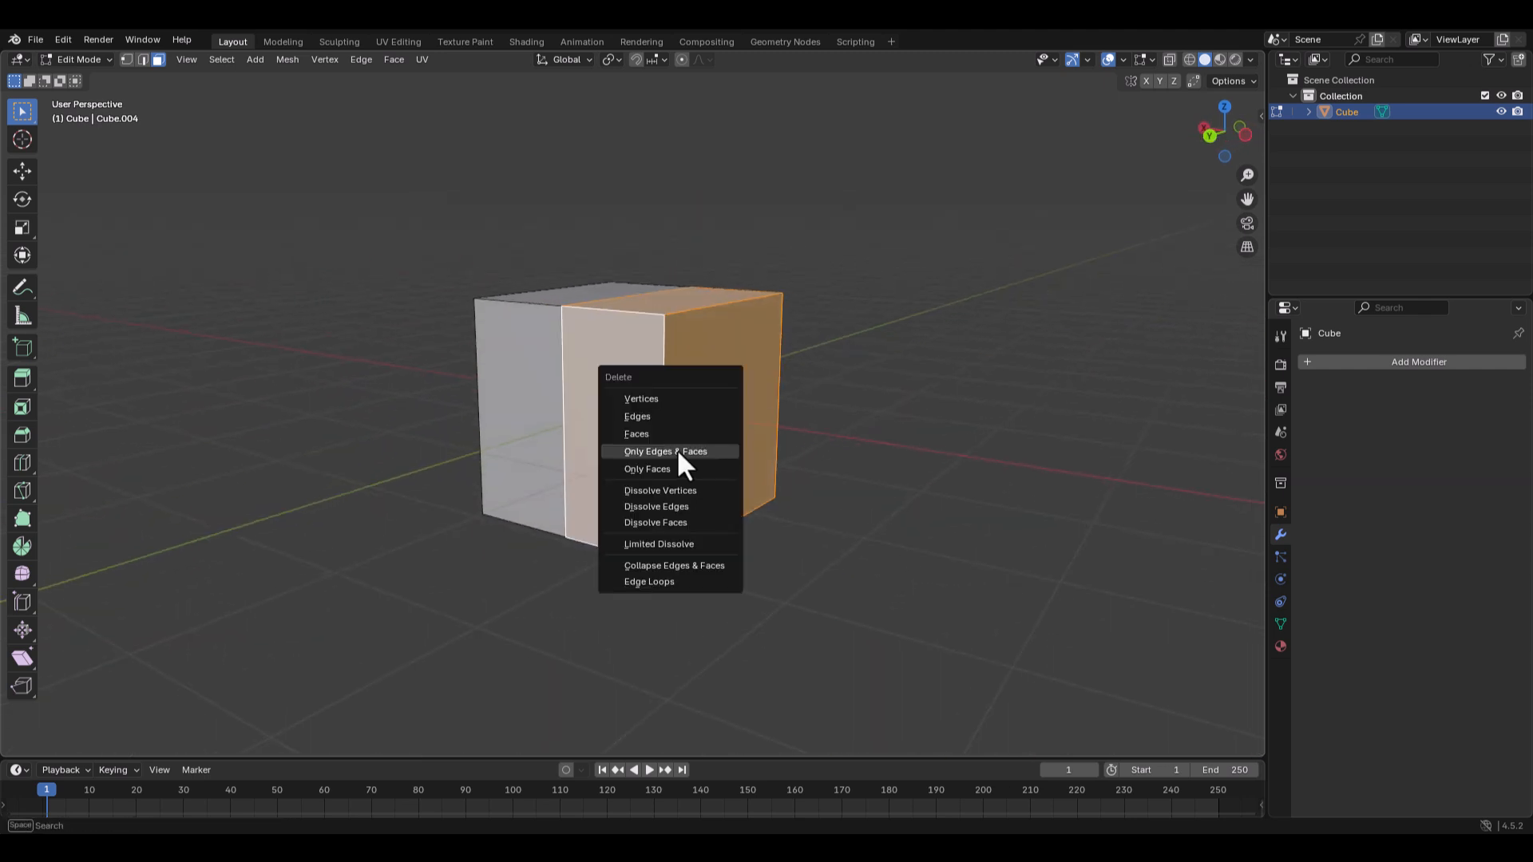
left_click(649, 431)
Delete the leftover bottom face of the removed half and return to Object Mode
left_click(681, 503)
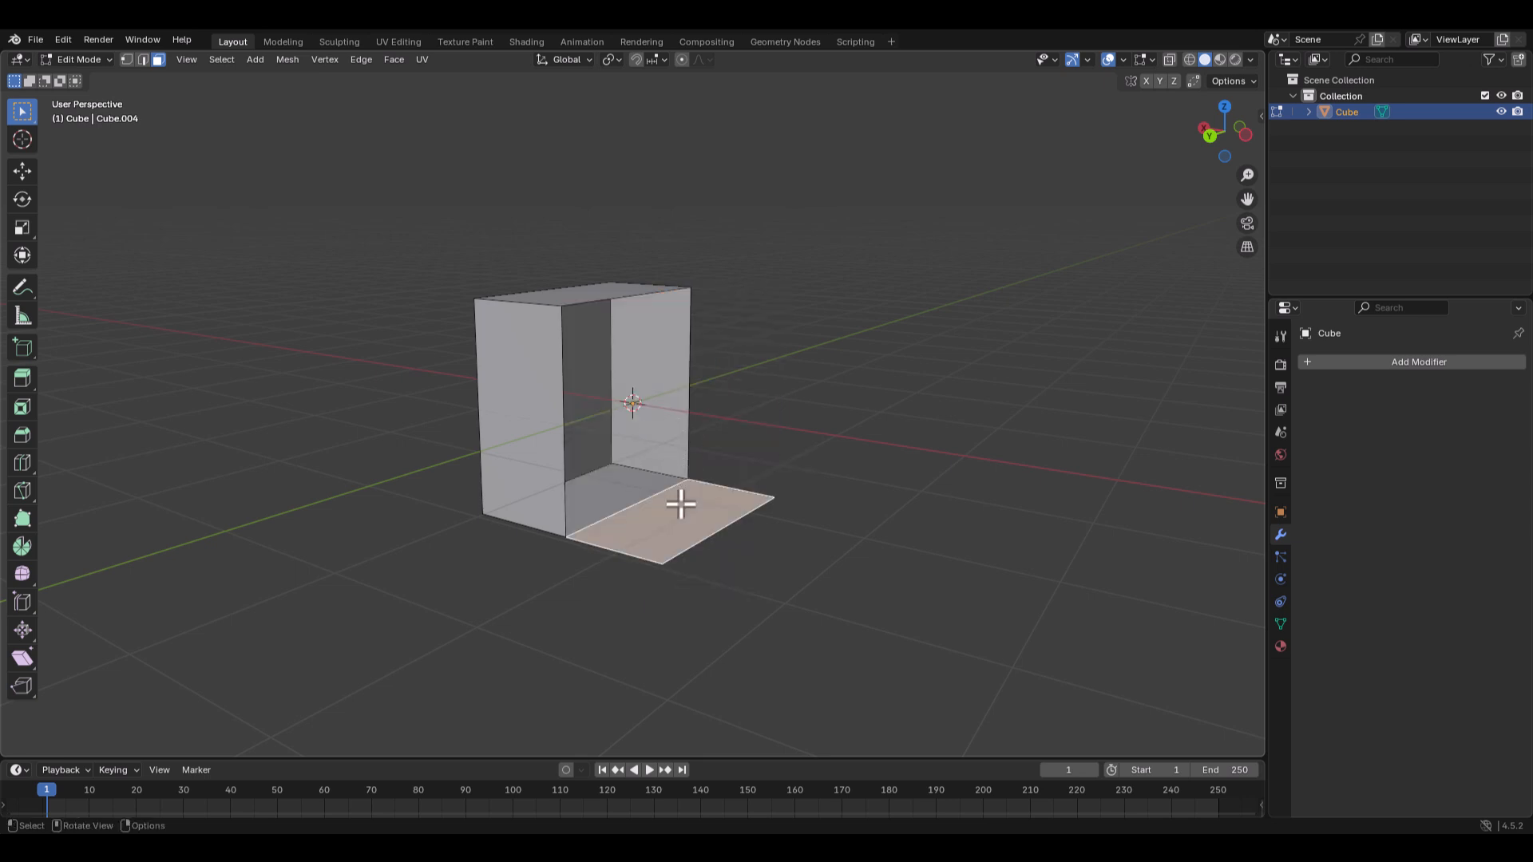
key("x")
left_click(622, 510)
middle_click_drag(708, 448, 481, 449)
key("Tab")
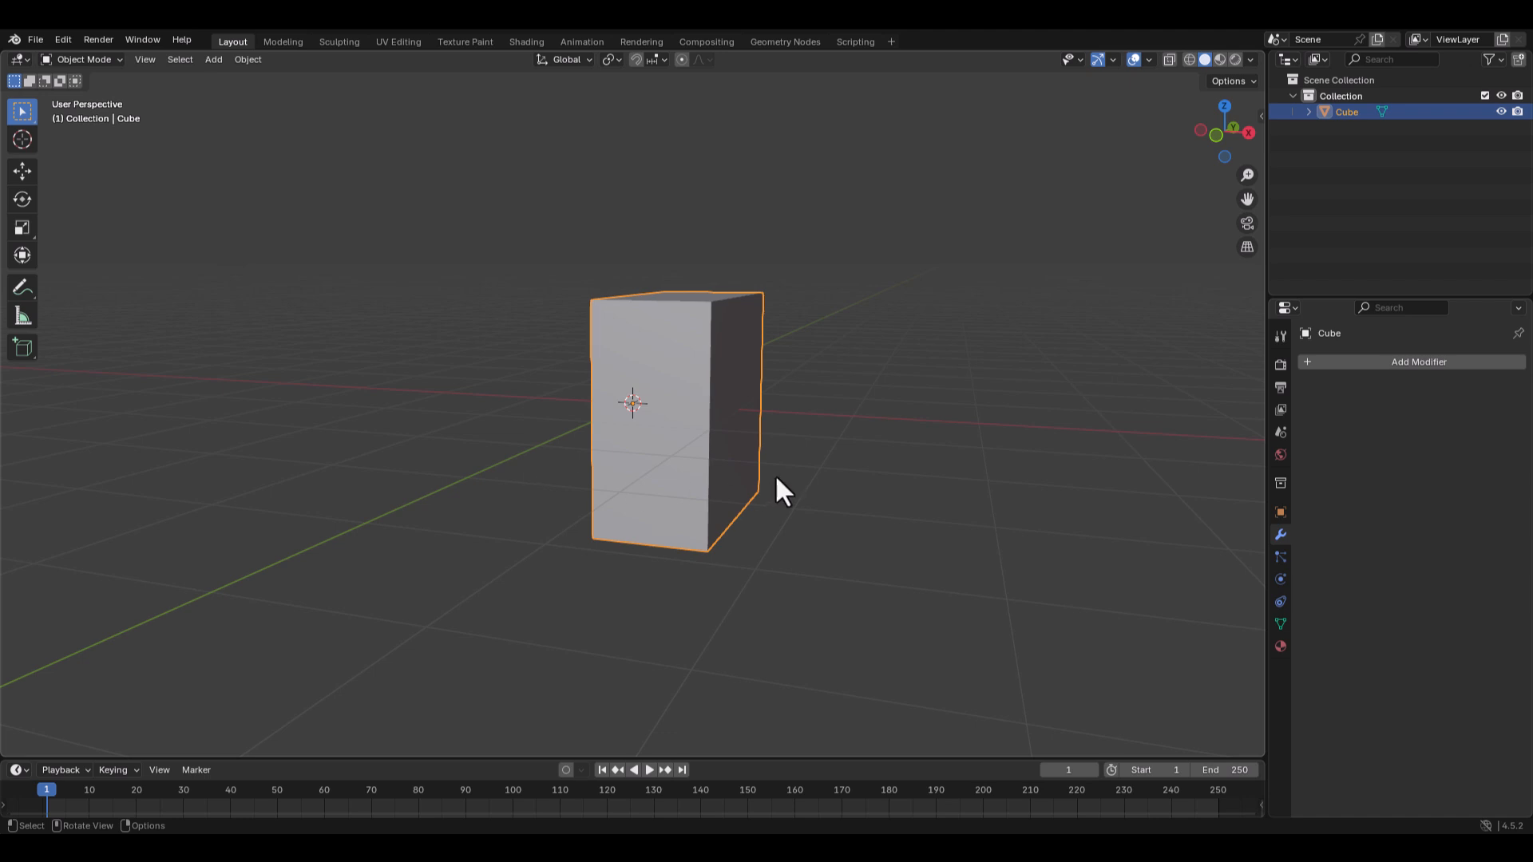
Add a Mirror modifier to the remaining half of the cube
left_click(1420, 362)
mouse_move(1392, 365)
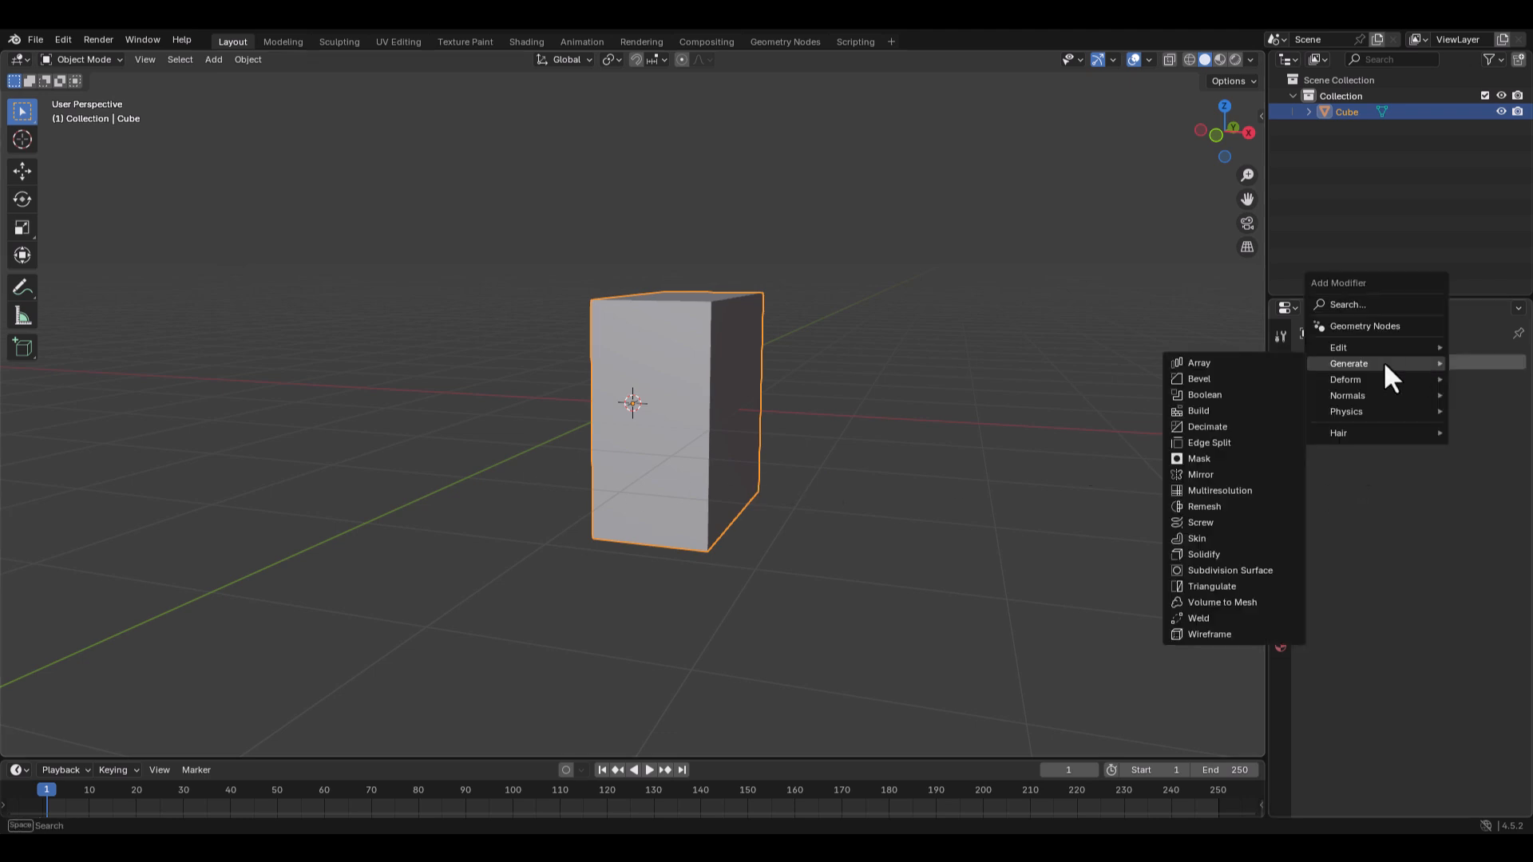
left_click(1201, 477)
mouse_move(606, 401)
middle_mouse_down()
mouse_move(597, 444)
mouse_move(546, 444)
mouse_move(596, 418)
middle_mouse_up()
Inset the positive X side face of the mirrored cube by about 0.45 m in Edit Mode
key("Tab")
middle_click_drag(739, 416, 729, 418)
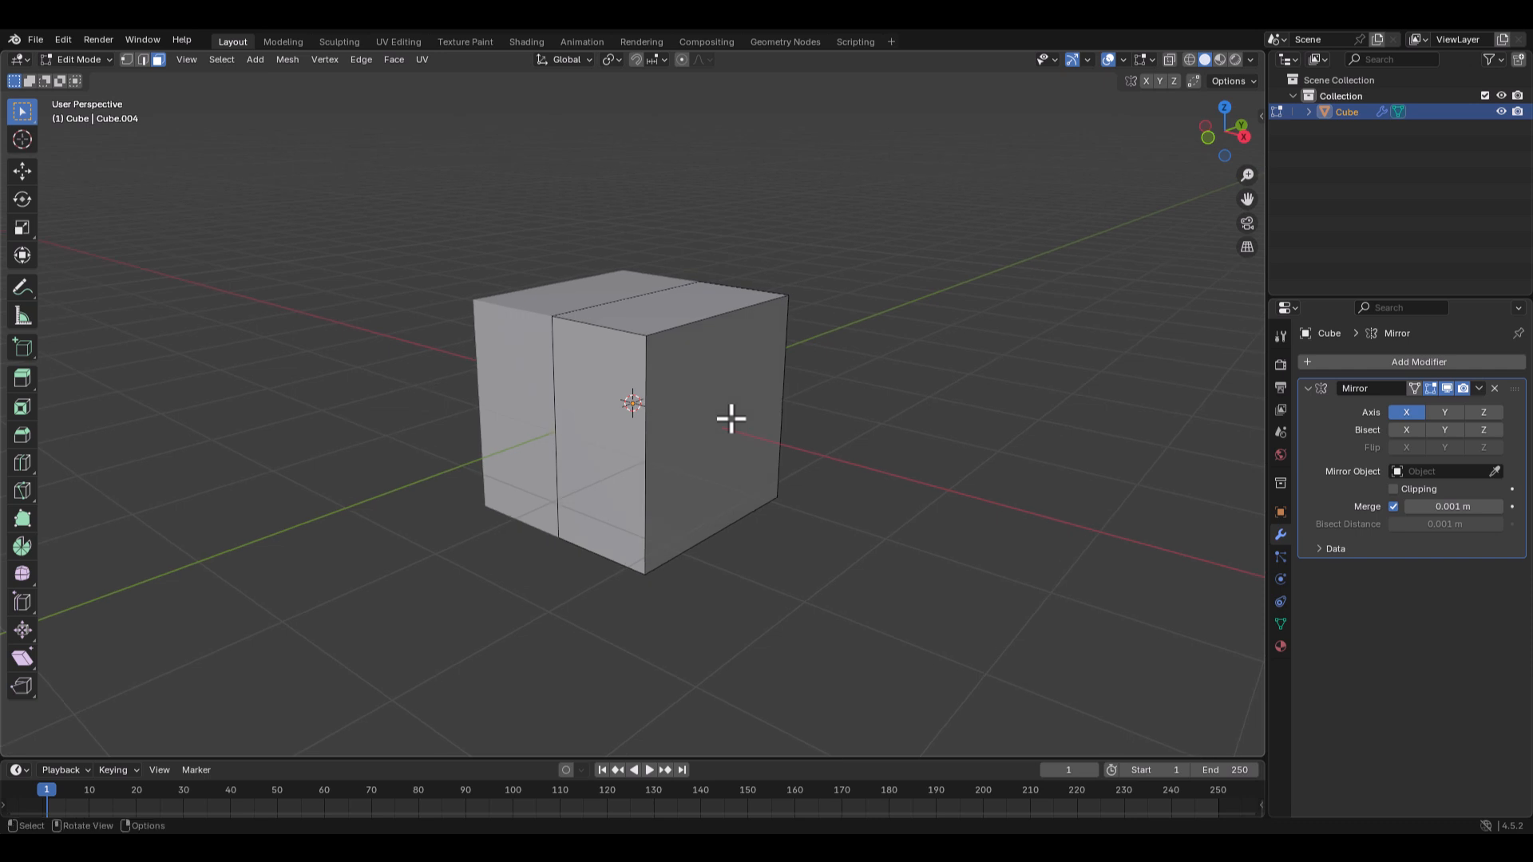
left_click(772, 395)
key("i")
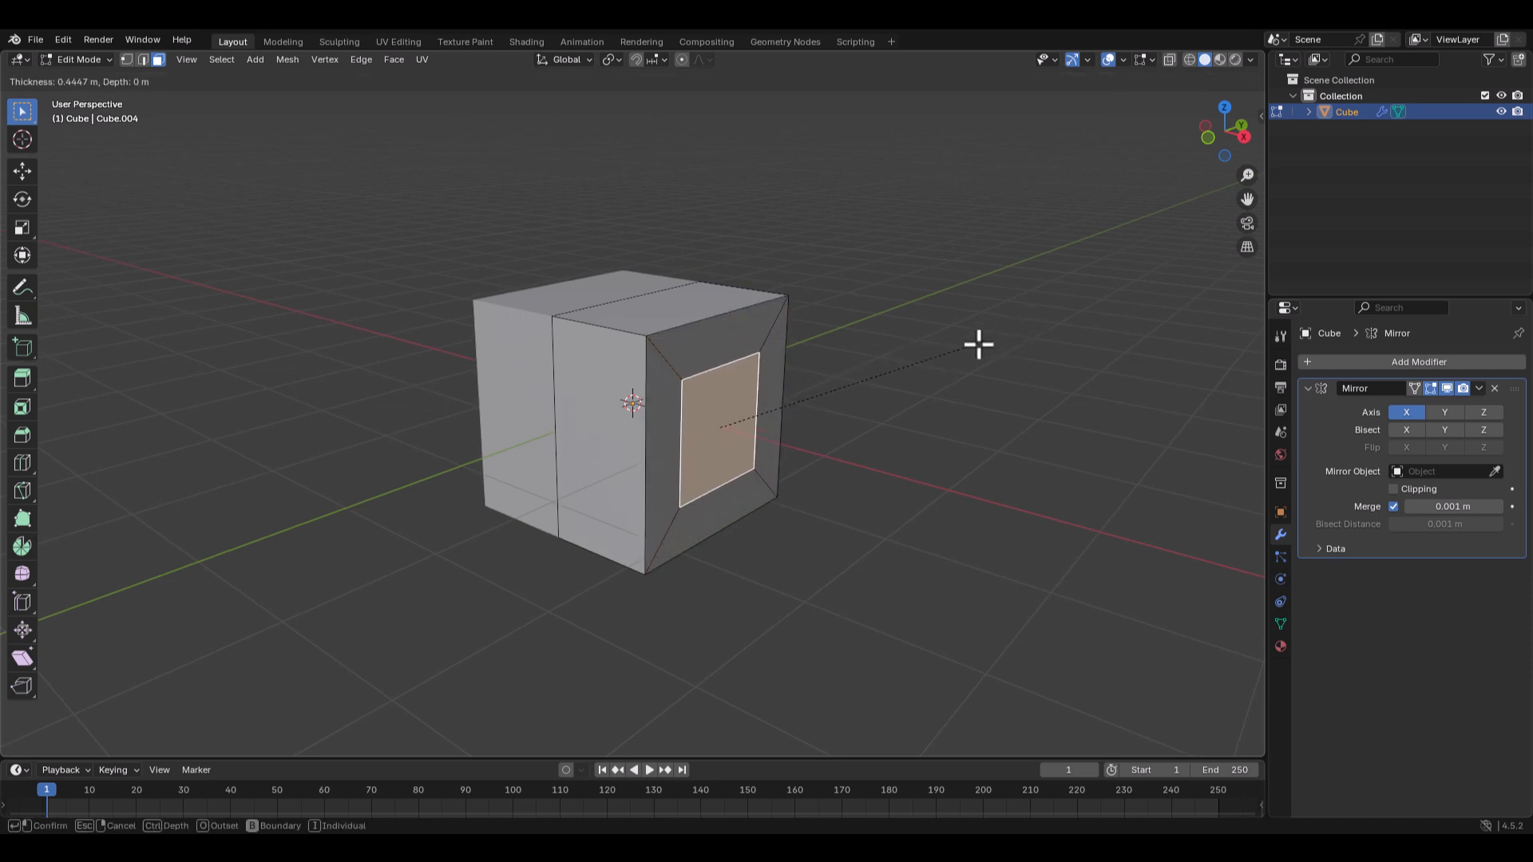
left_click(950, 361)
Extrude the inset side face and move it outward along the X axis
key("e")
right_click(924, 384)
key("g")
key("x")
left_click(969, 400)
middle_click_drag(694, 418, 650, 404)
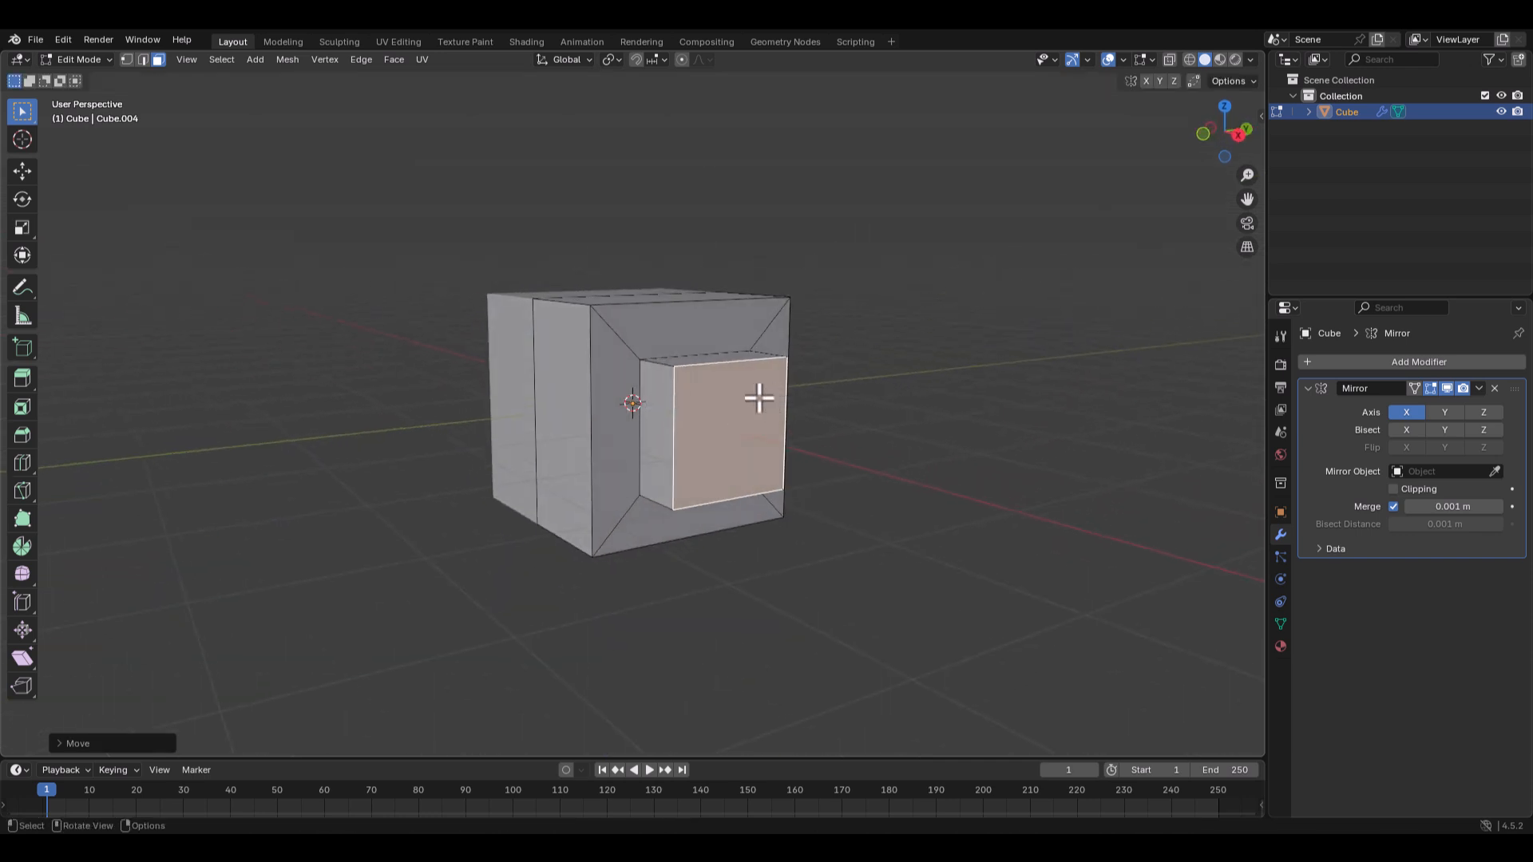
Try moving an upper corner vertex of the extruded block inward and down in vertex select mode
key("1")
left_click(693, 373)
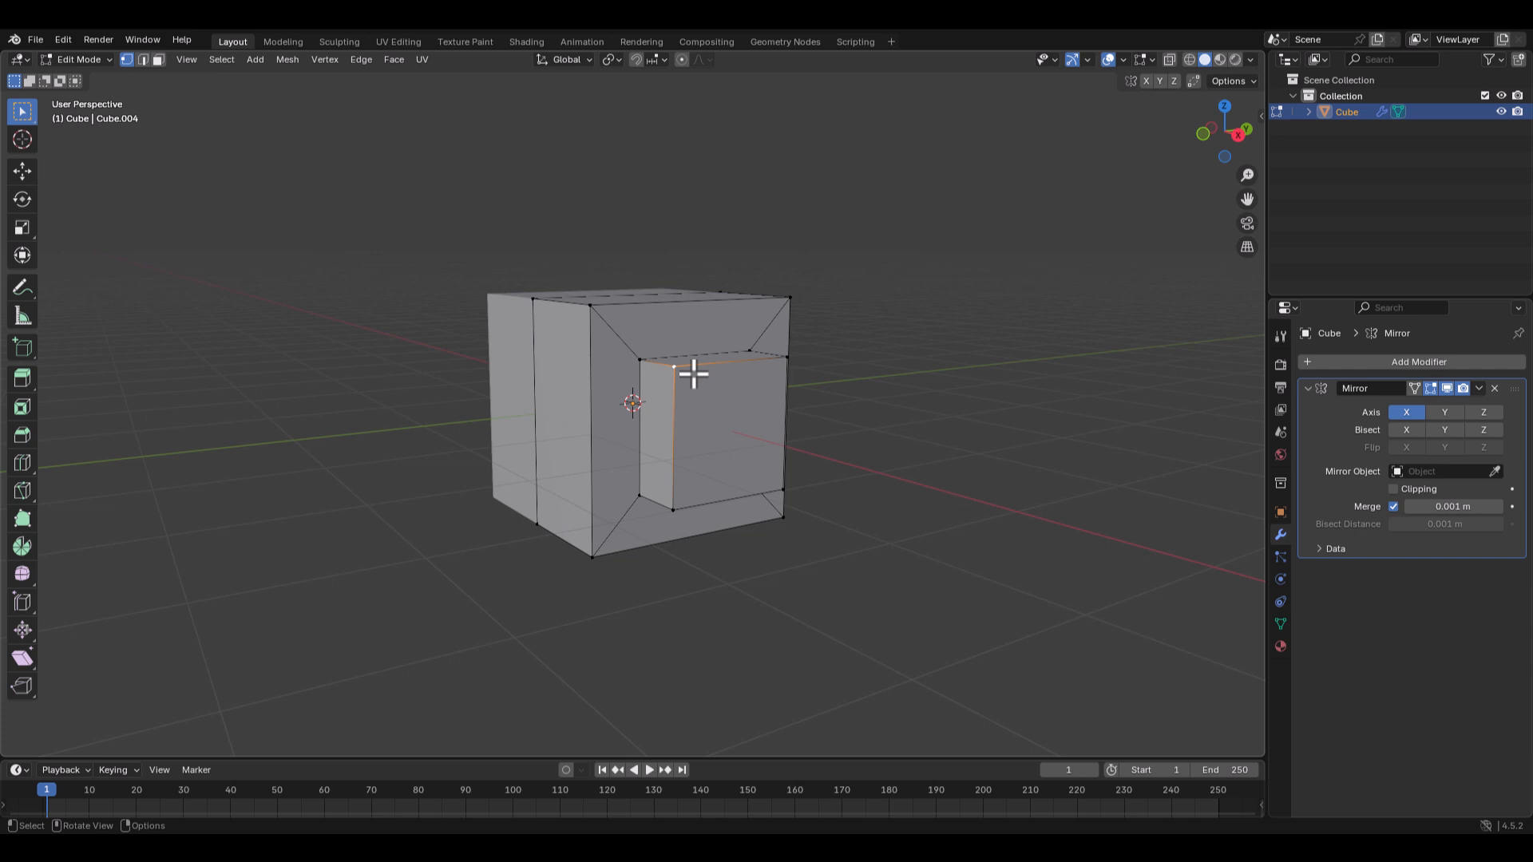
key("g")
left_click(713, 409)
middle_click_drag(688, 414, 634, 421)
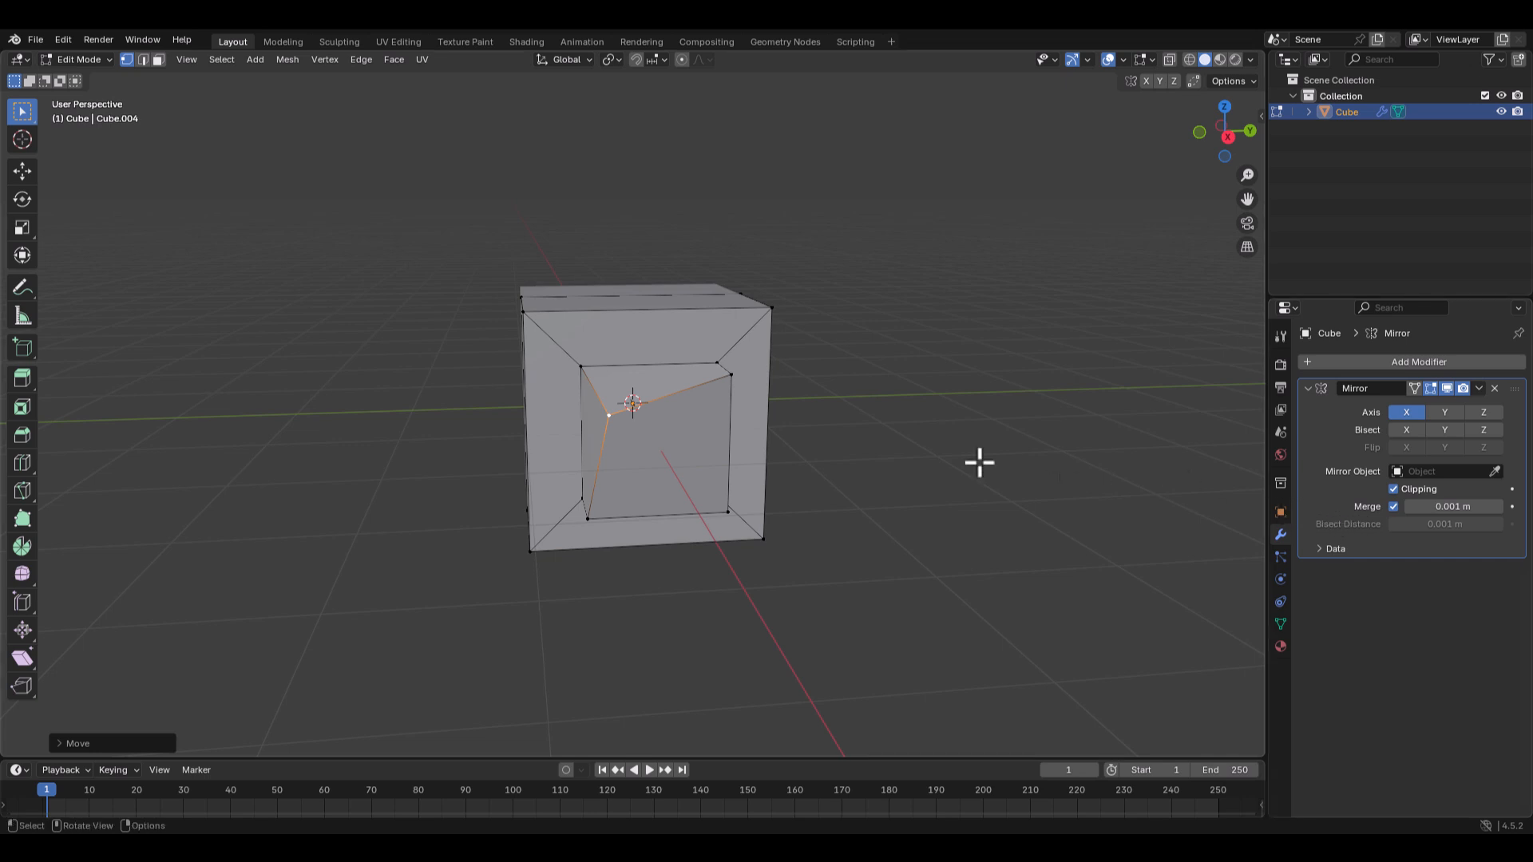
Try moving the same block corner vertex a second time, and undo both vertex moves
mouse_move(719, 445)
middle_mouse_down()
mouse_move(948, 432)
mouse_move(733, 435)
middle_mouse_up()
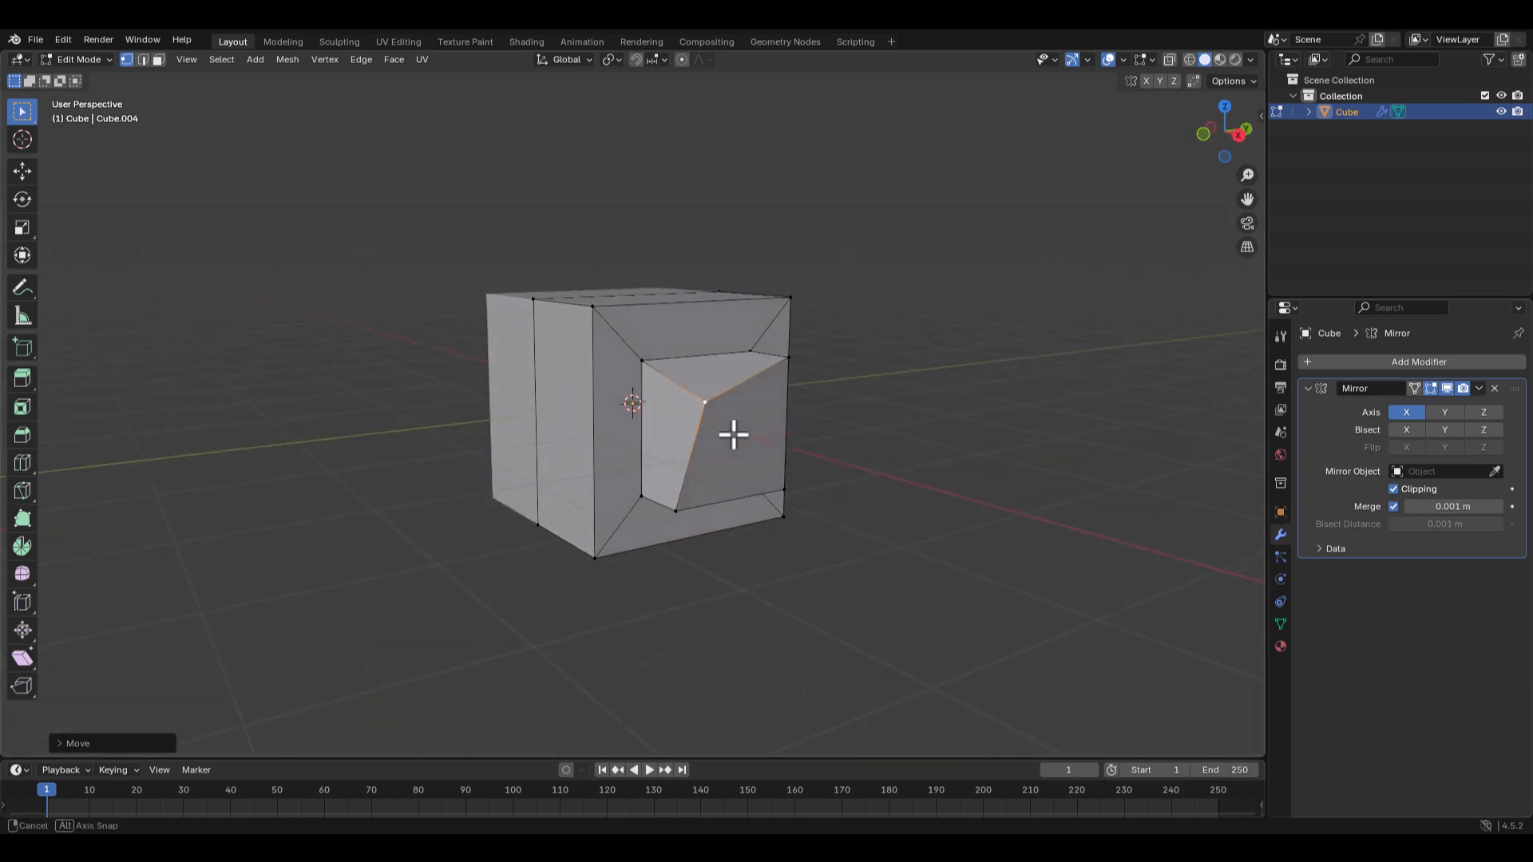
scroll(739, 386, "up", 2)
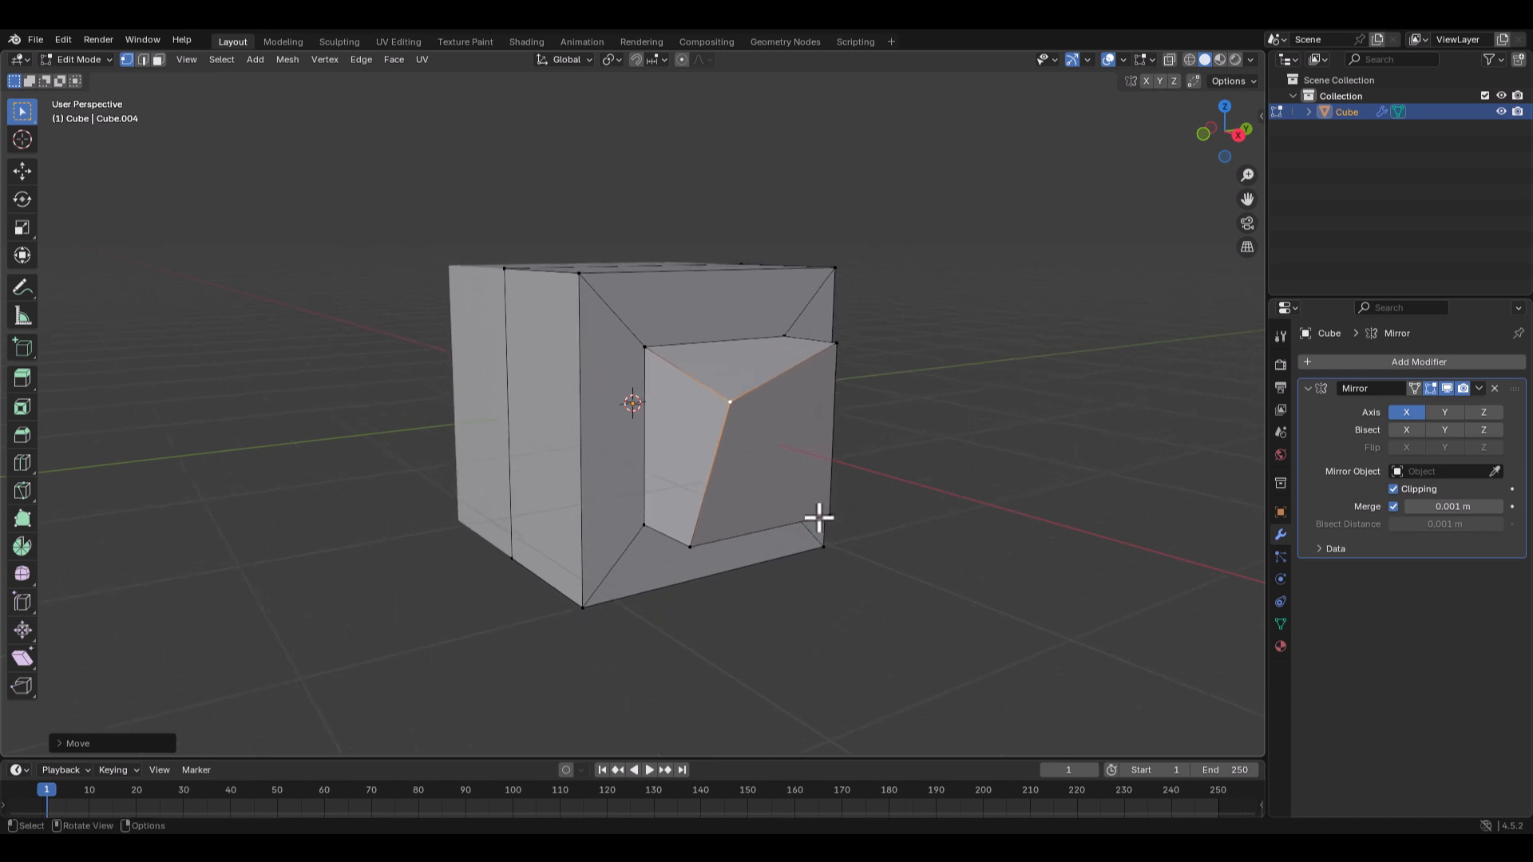
key("g")
left_click(778, 460)
middle_click_drag(780, 455, 793, 494)
key("ctrl+z")
key("ctrl+z")
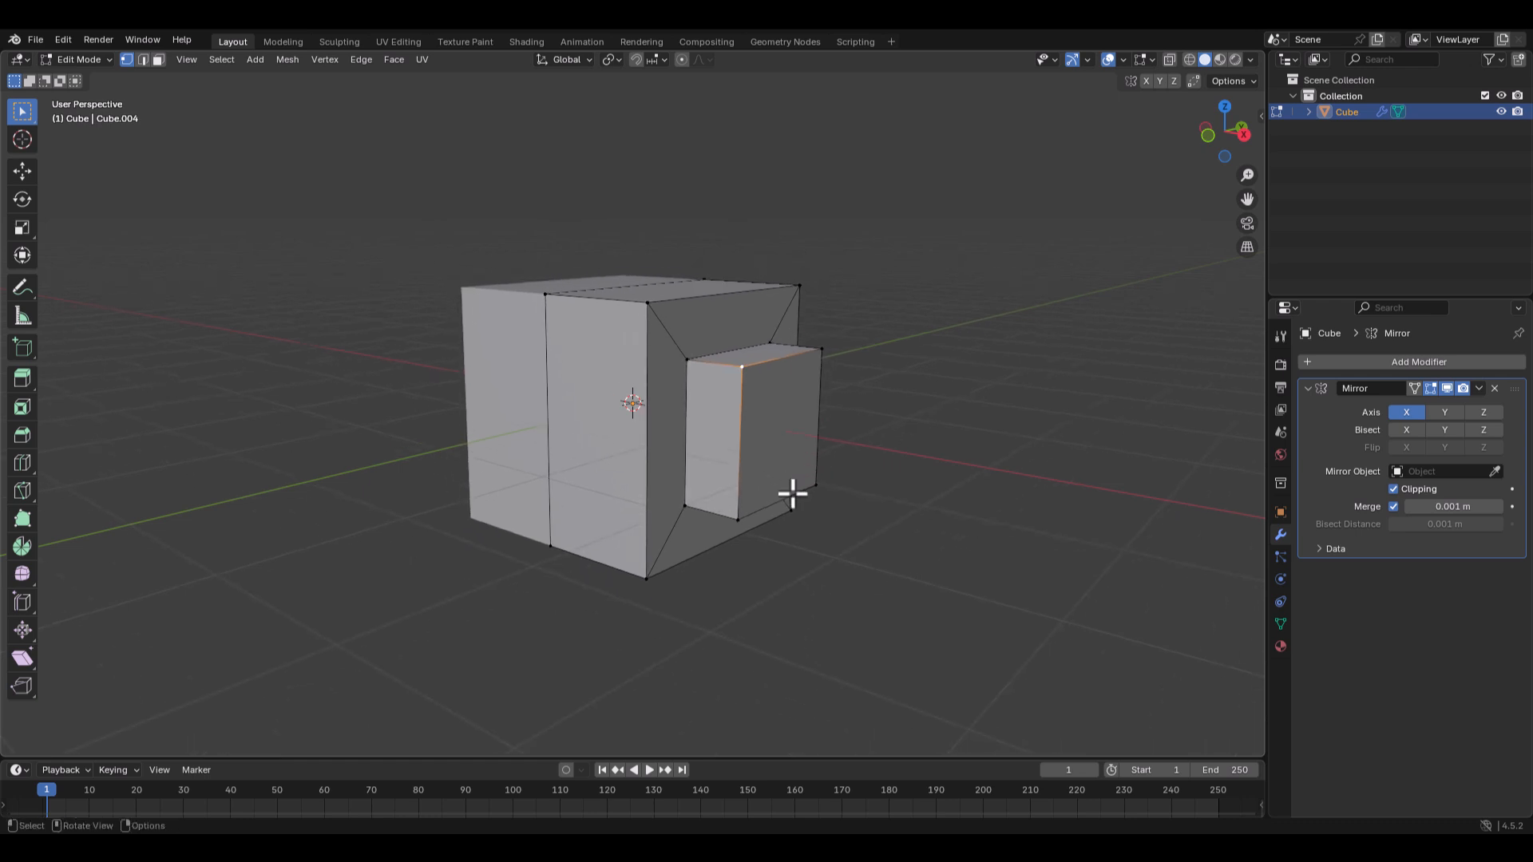
Return to Object Mode and review the mirrored cube from another angle
key("Tab")
middle_click_drag(611, 448, 755, 467)
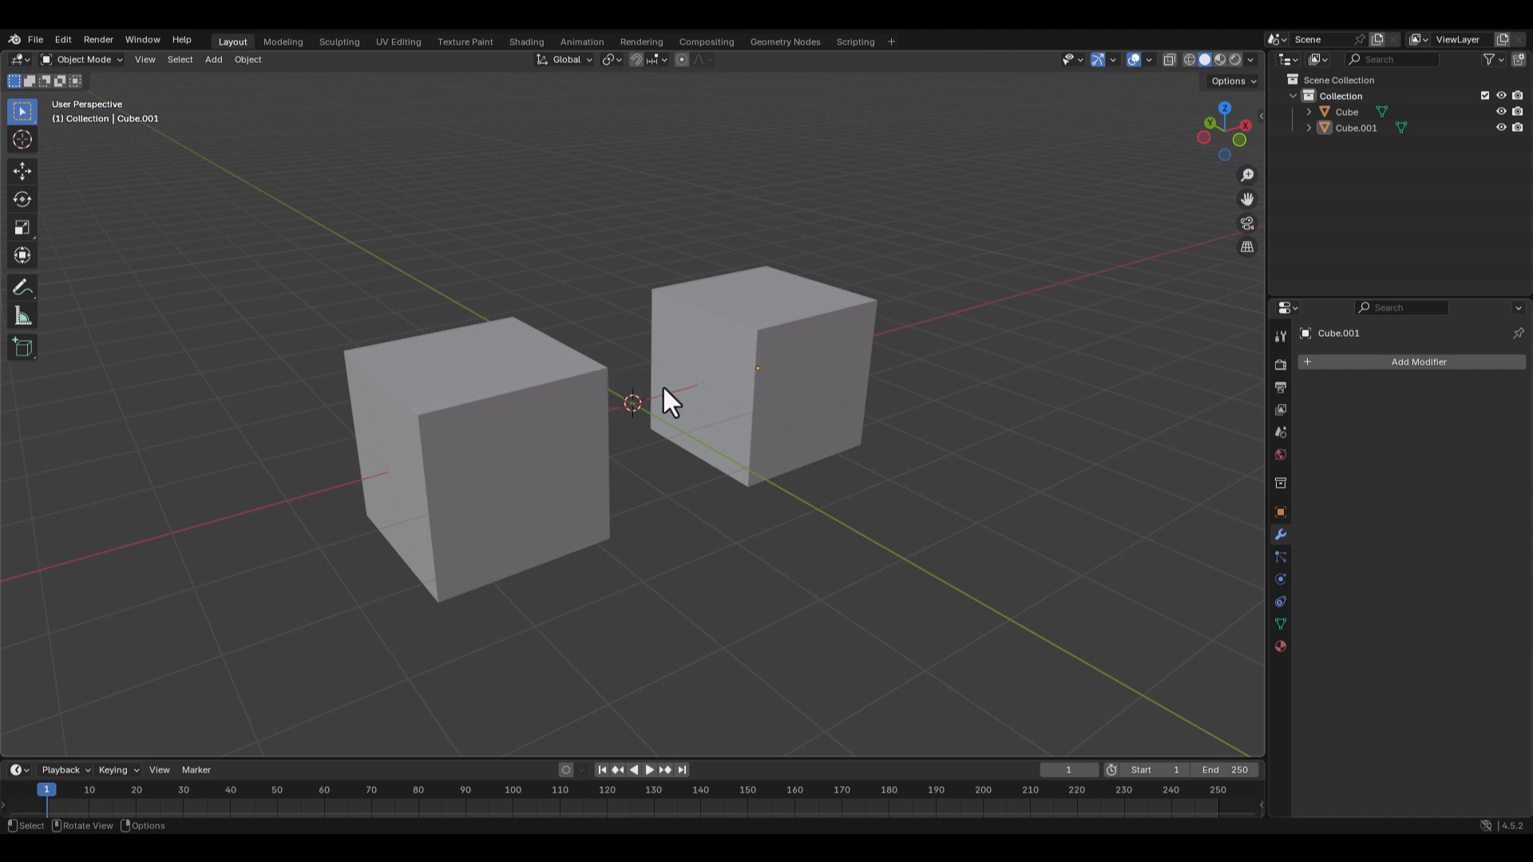
Add a Subdivision Surface modifier to the nearer of the two cubes
left_click(531, 407)
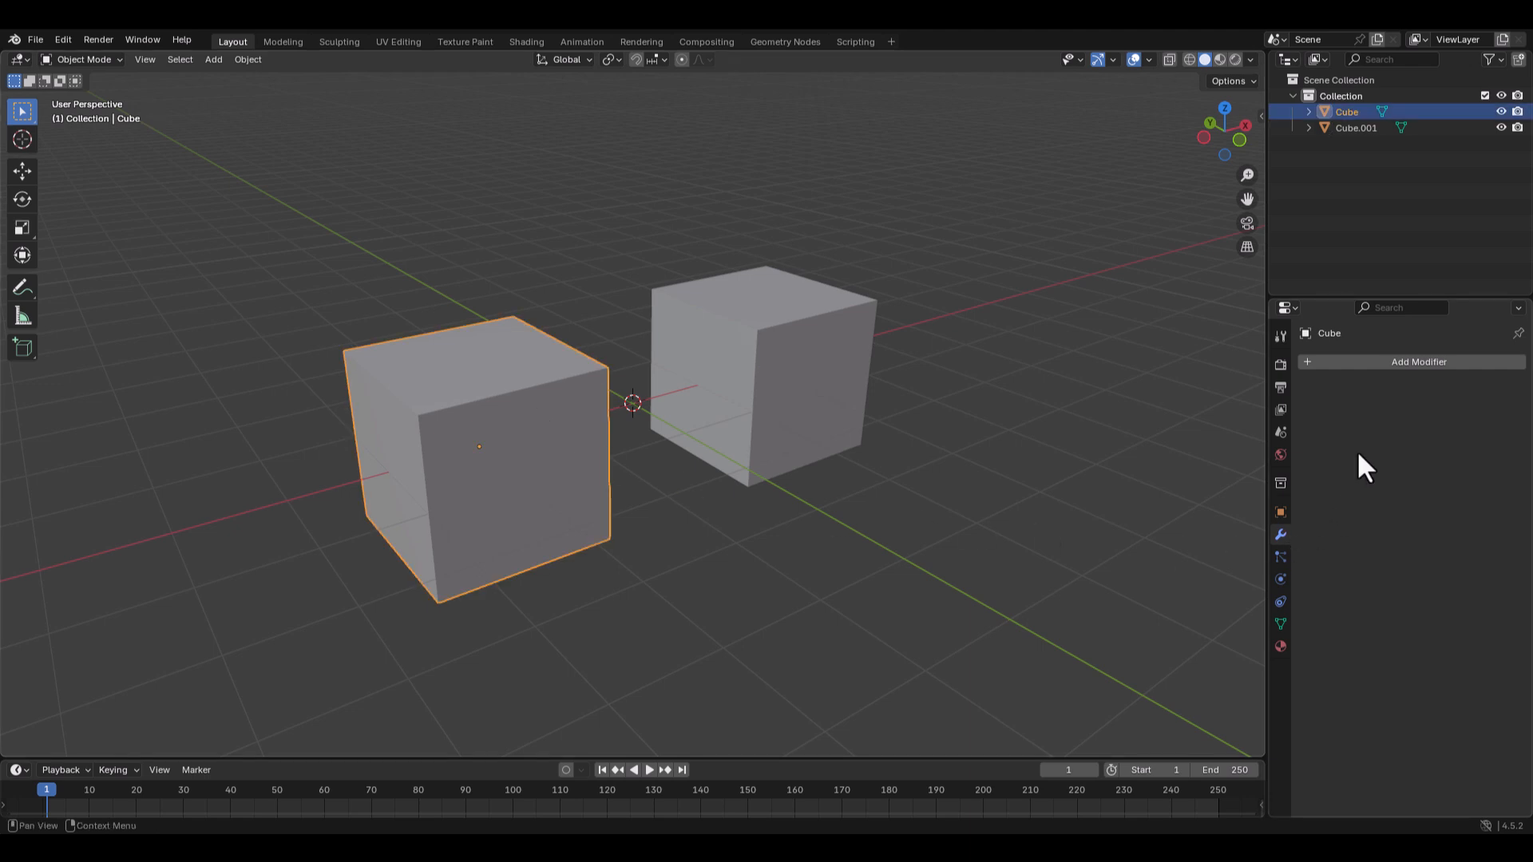
left_click(1392, 359)
mouse_move(1319, 359)
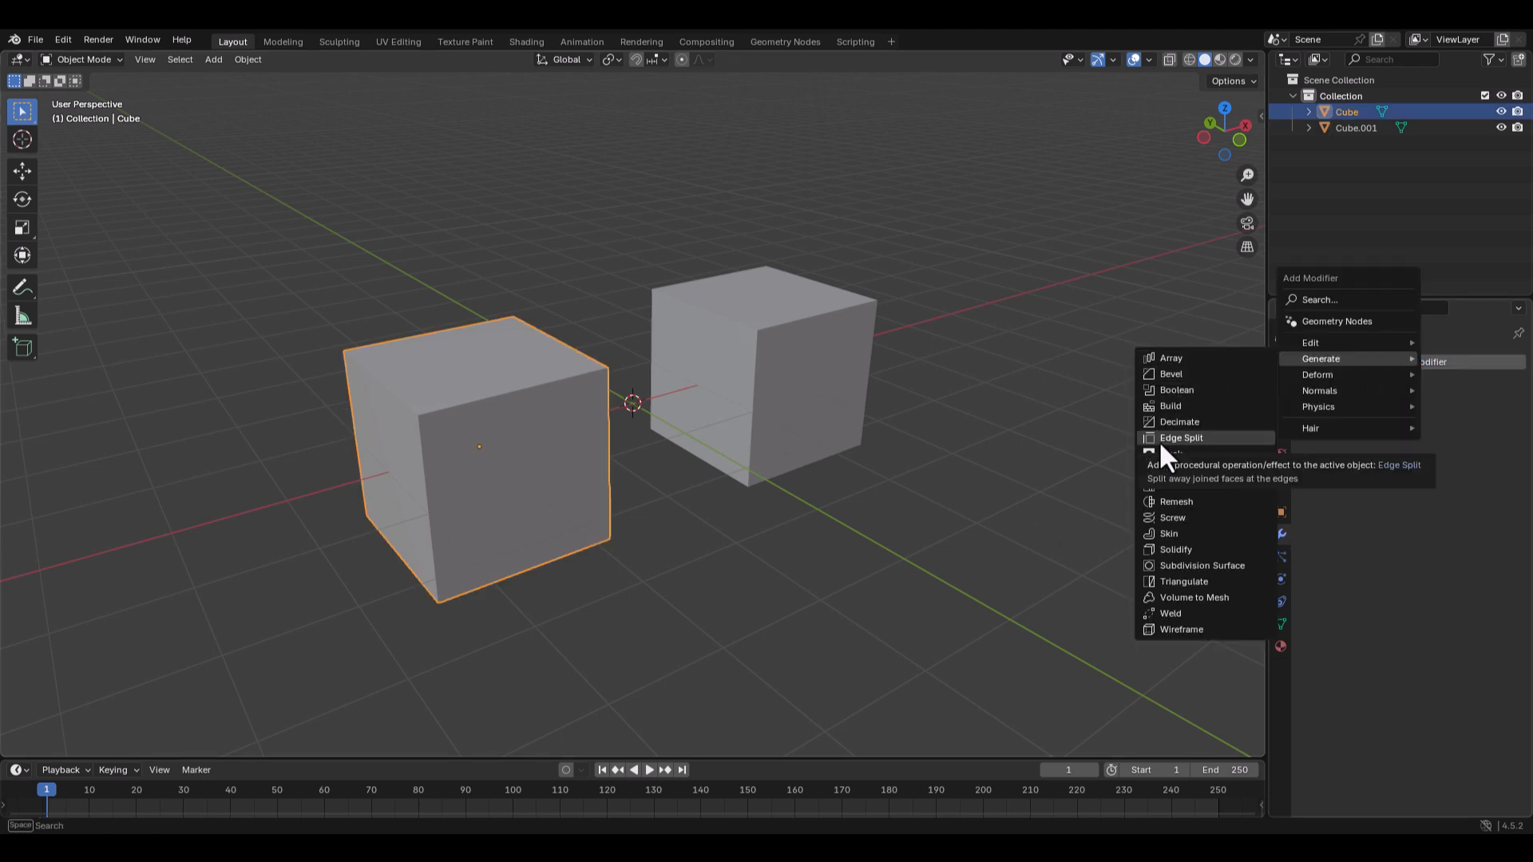
left_click(1186, 565)
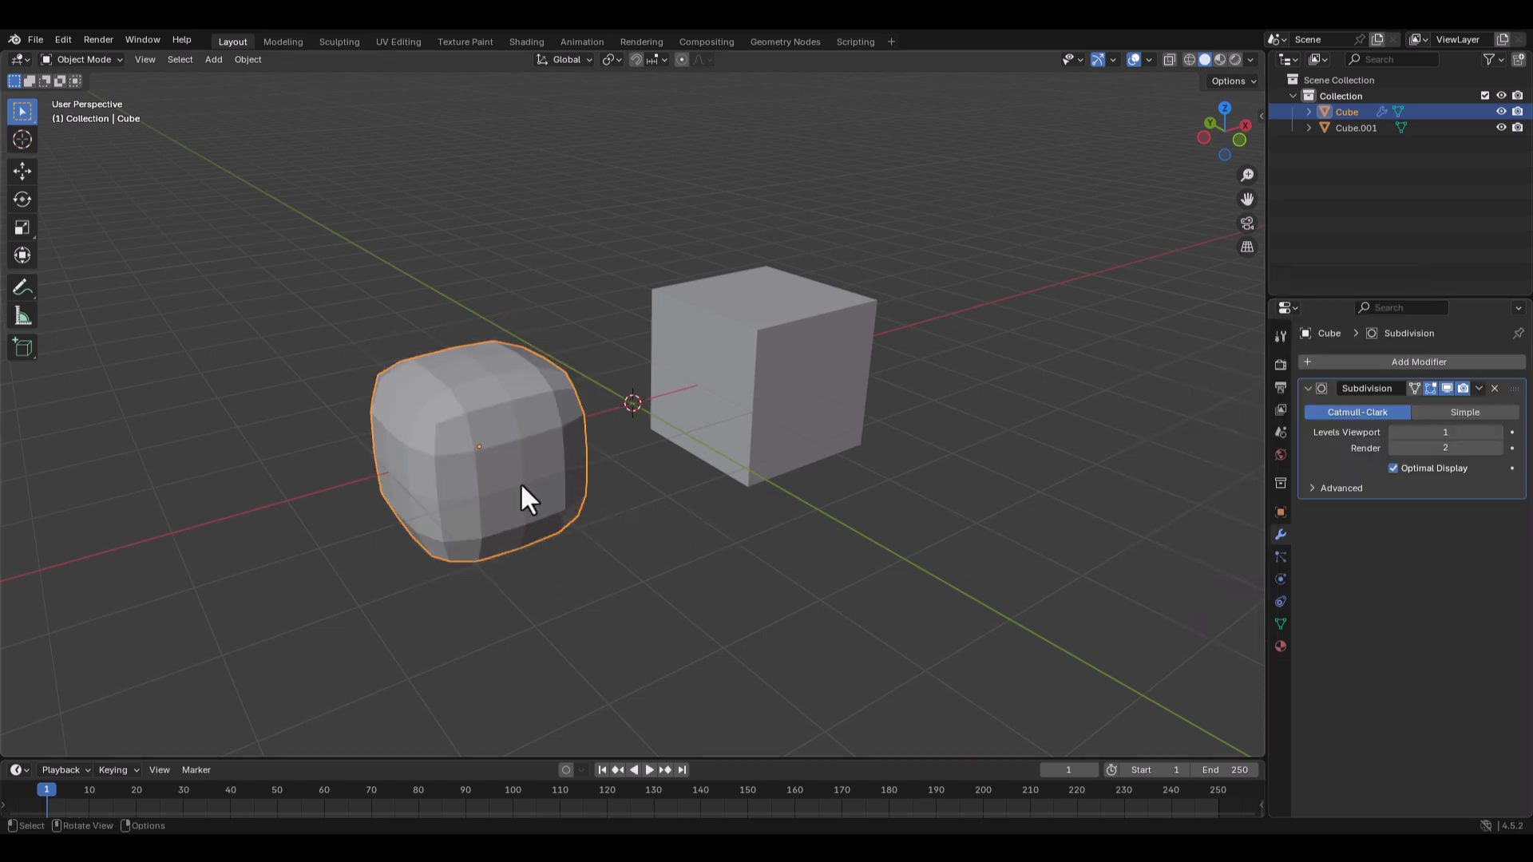
Set the nearer cube's viewport subdivision level to 3 and shade it smooth
scroll(531, 487, "up", 4)
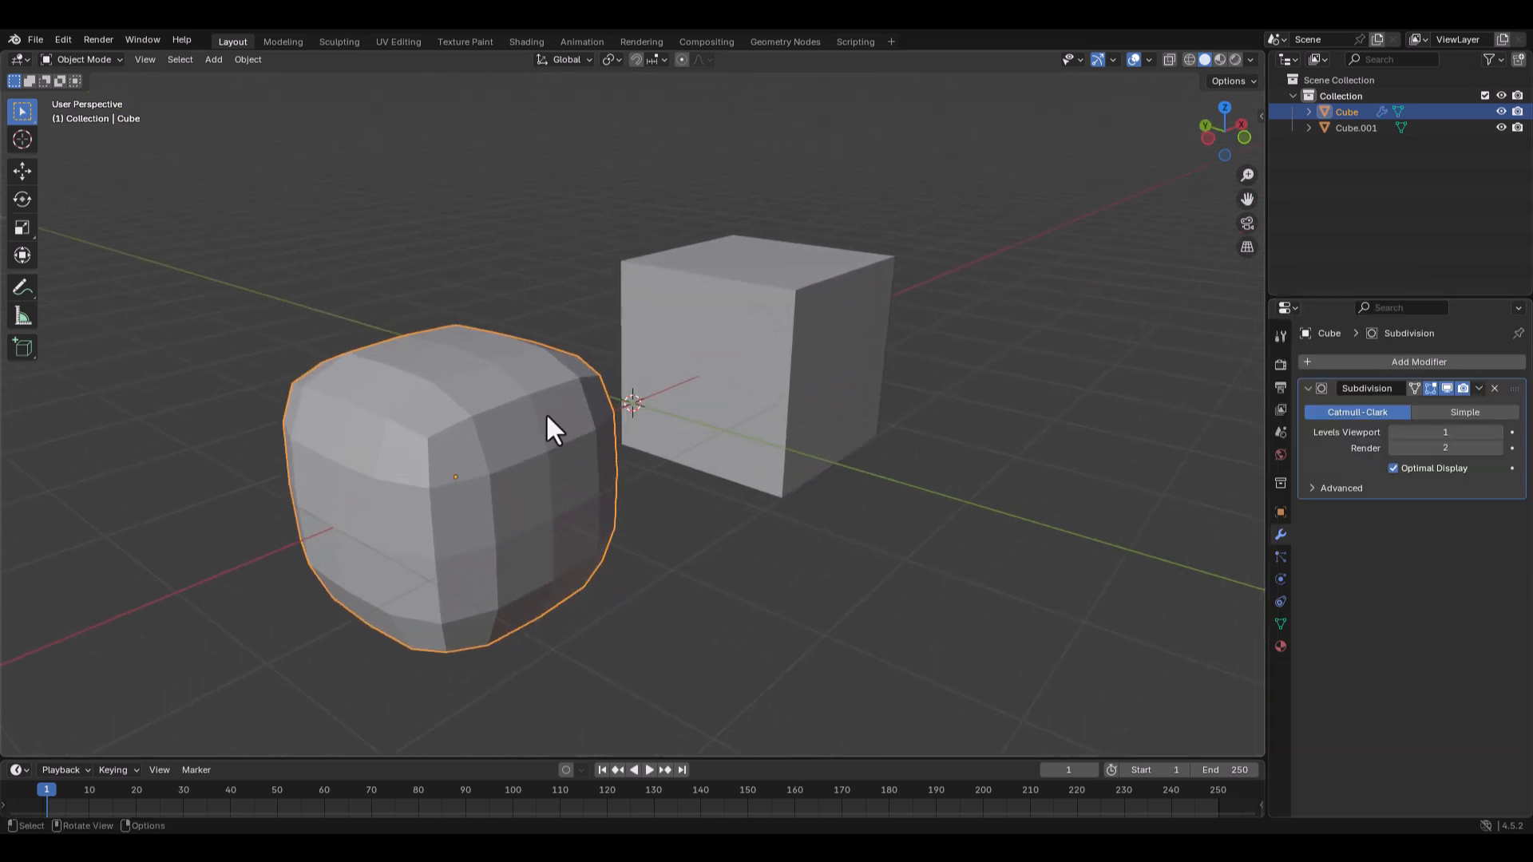
left_click(1498, 431)
left_click(1497, 431)
right_click(468, 438)
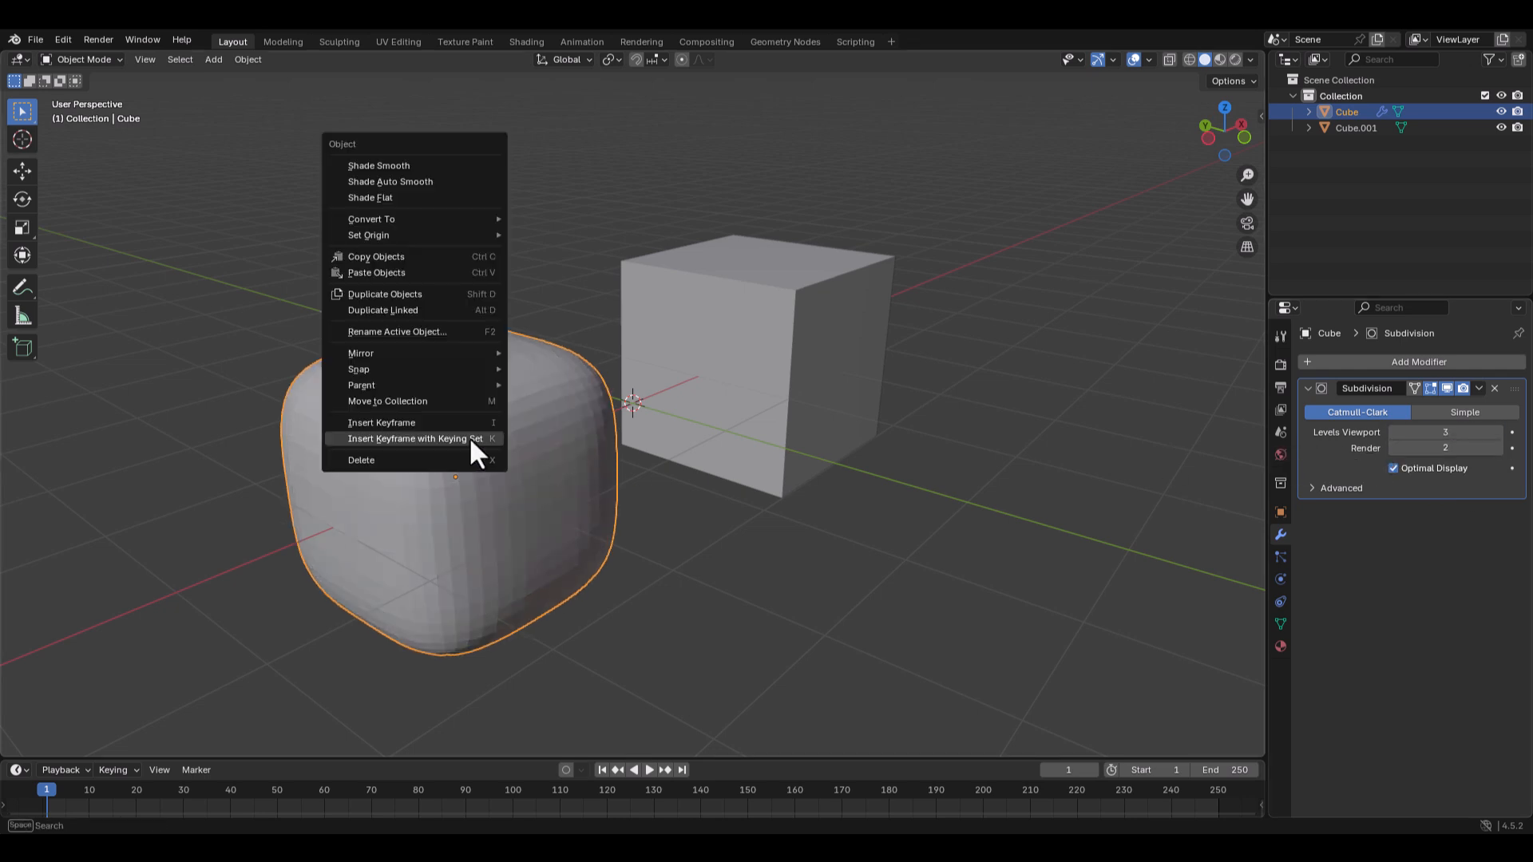
left_click(423, 165)
Add a Subdivision Surface modifier to the farther cube
left_click(802, 356)
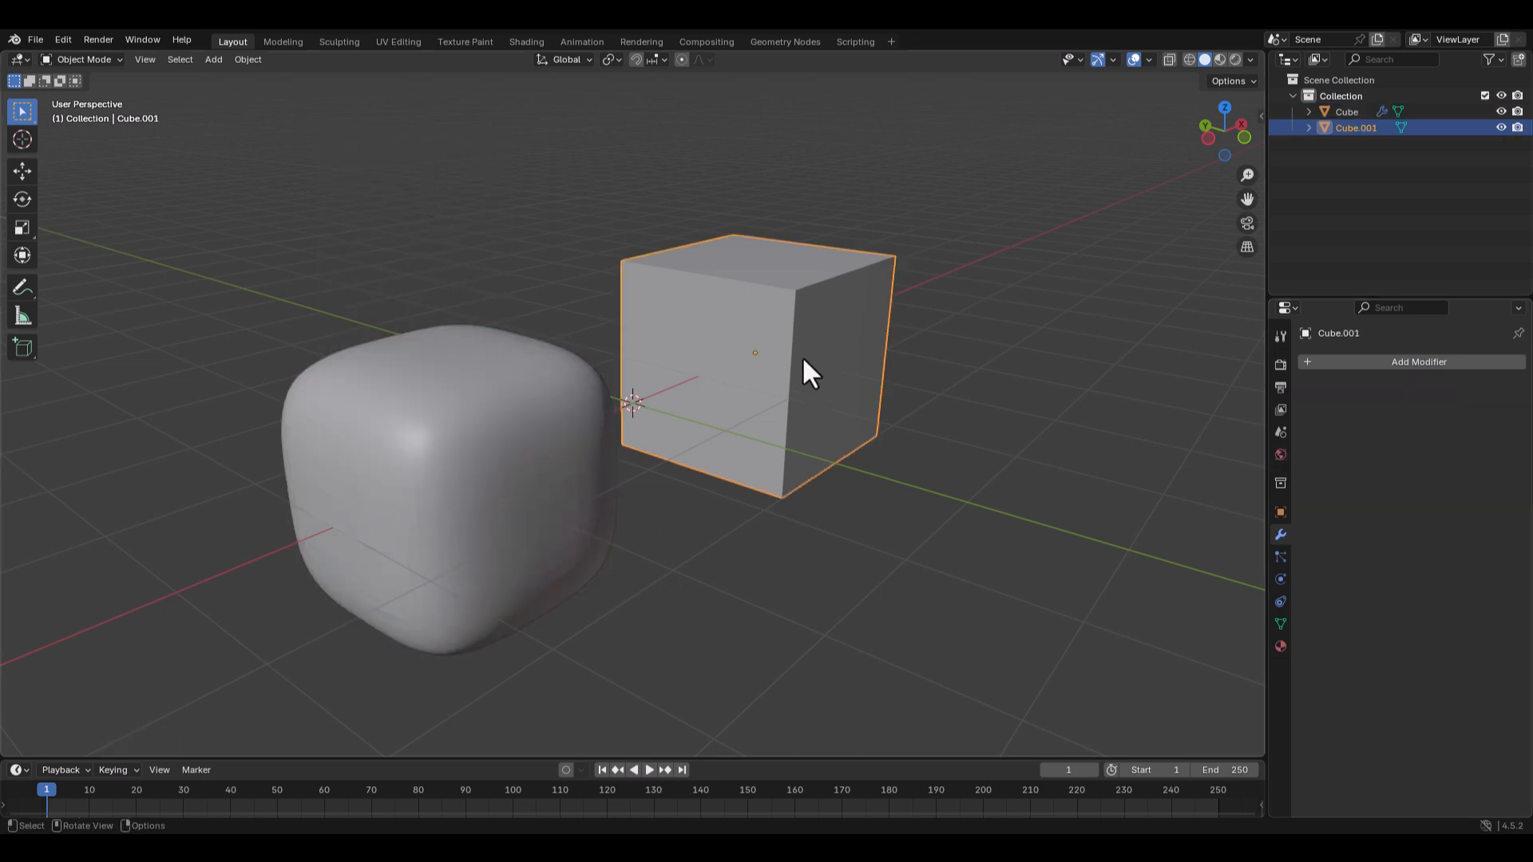
left_click(1412, 362)
mouse_move(1411, 362)
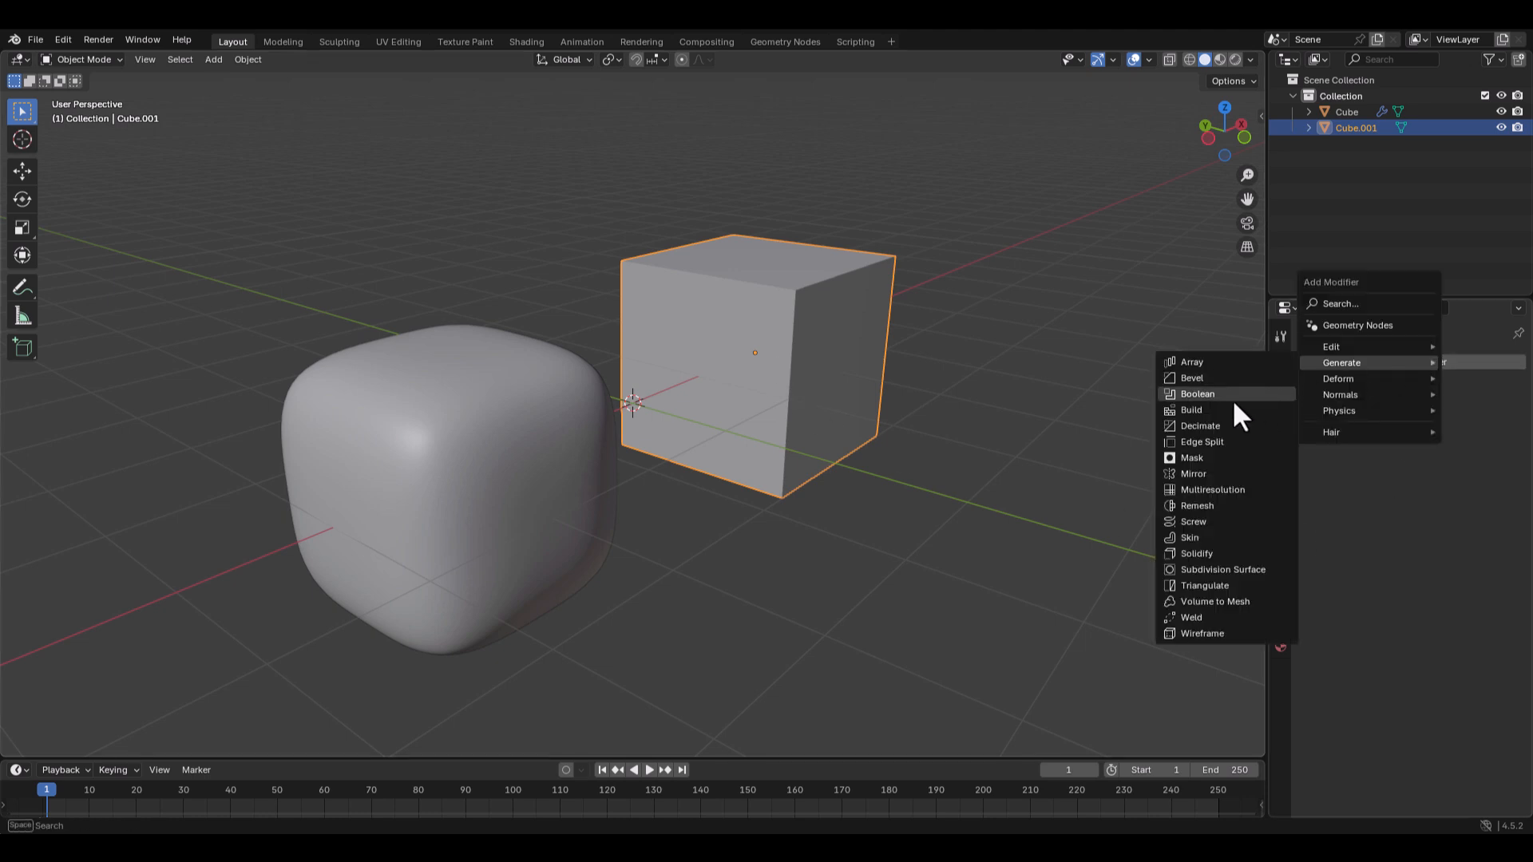
left_click(1219, 572)
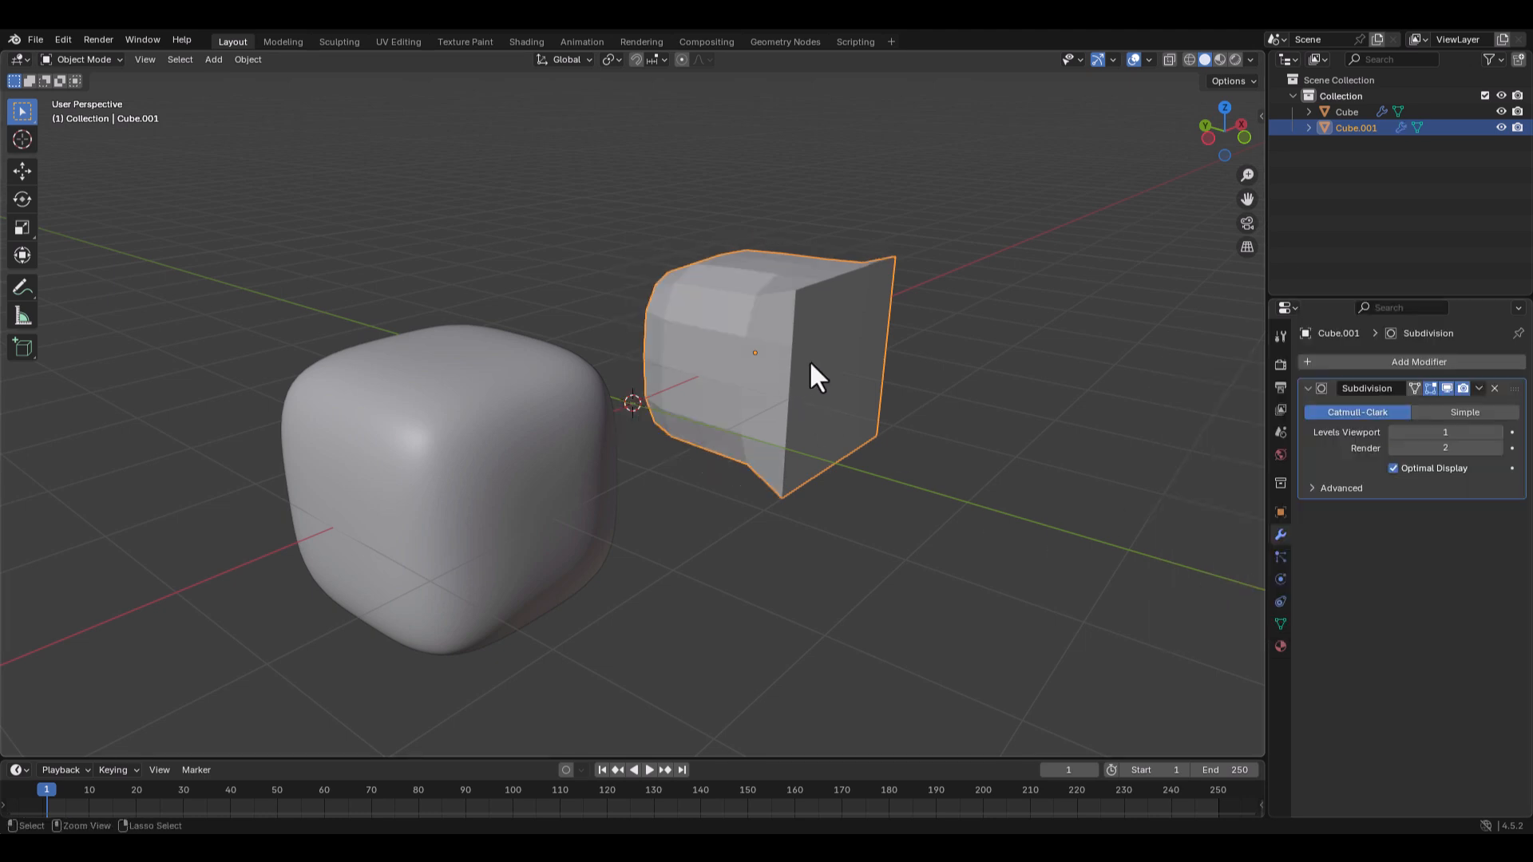
Set the farther cube's viewport subdivision level to 3 and shade it smooth
scroll(804, 365, "up", 3)
left_click(1498, 432)
left_click(1498, 432)
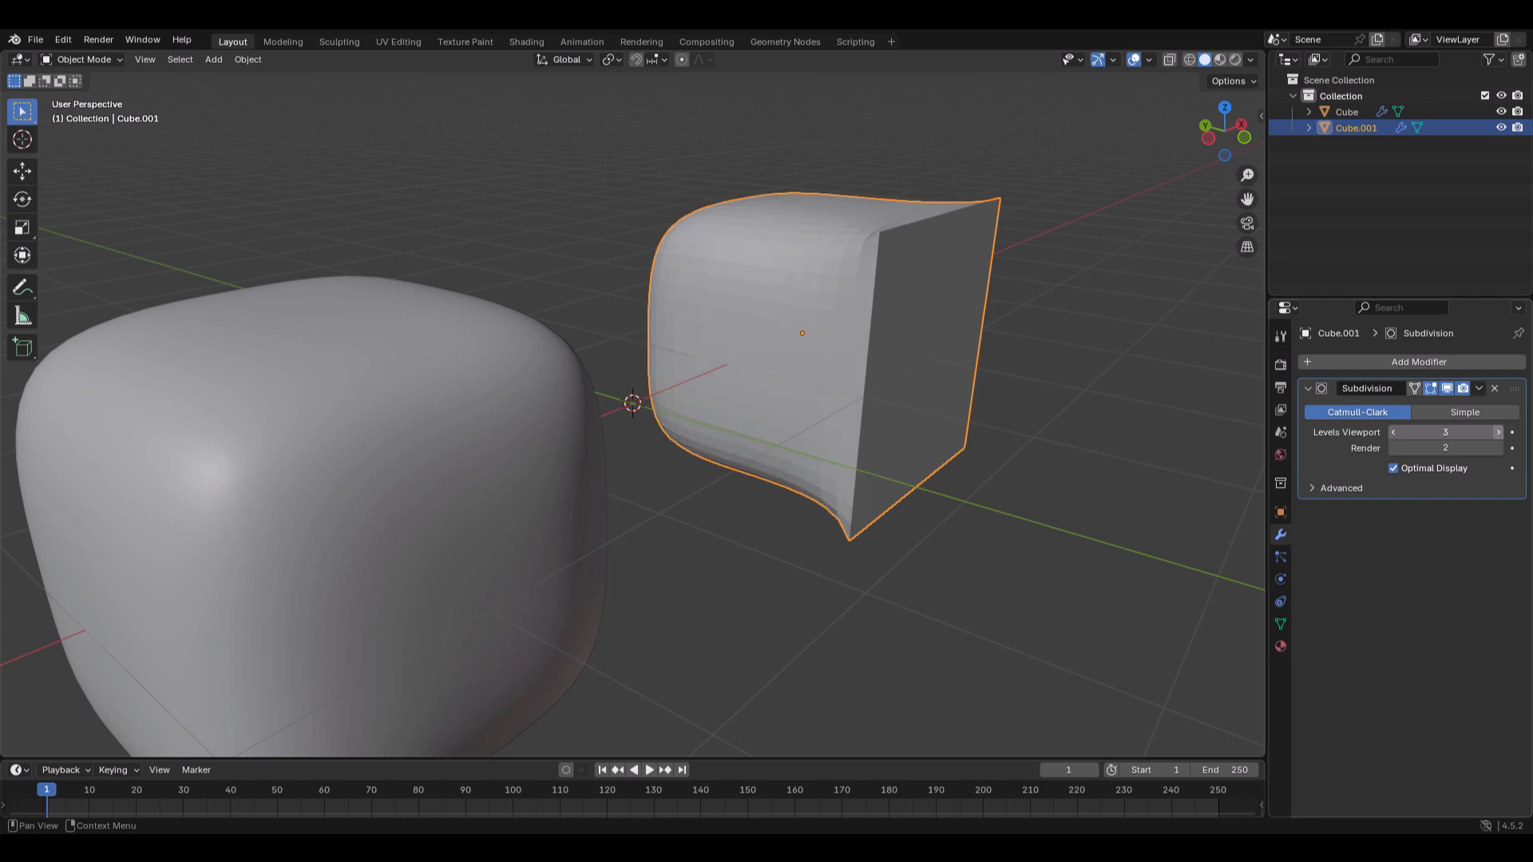
right_click(783, 276)
left_click(783, 282)
middle_click_drag(870, 305, 918, 365)
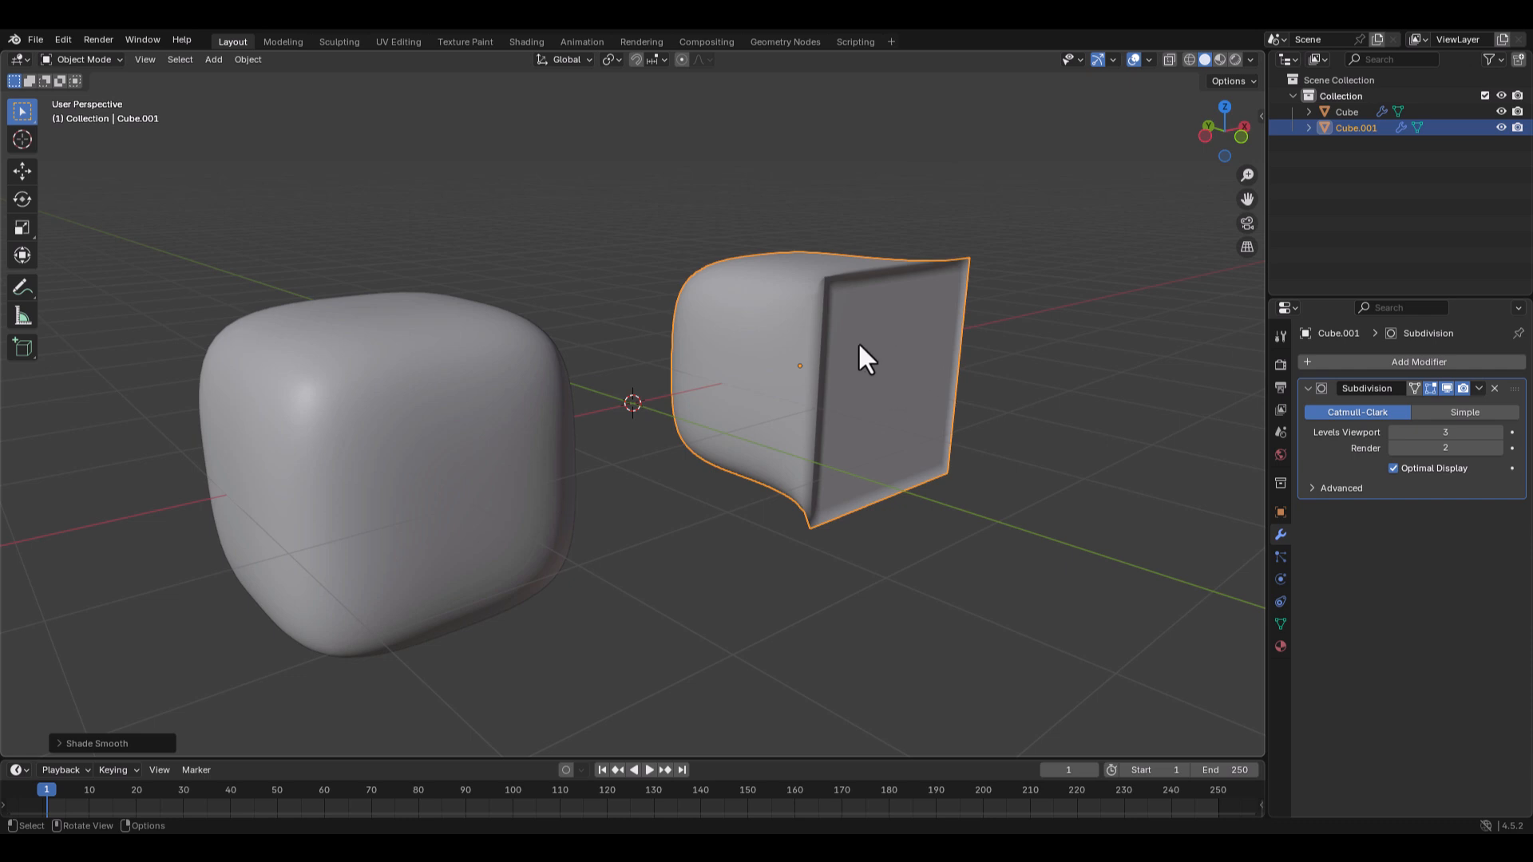
Flip the normals of the four faces on the farther cube's creased, sharp-edged side, and return to Object Mode
key("Tab")
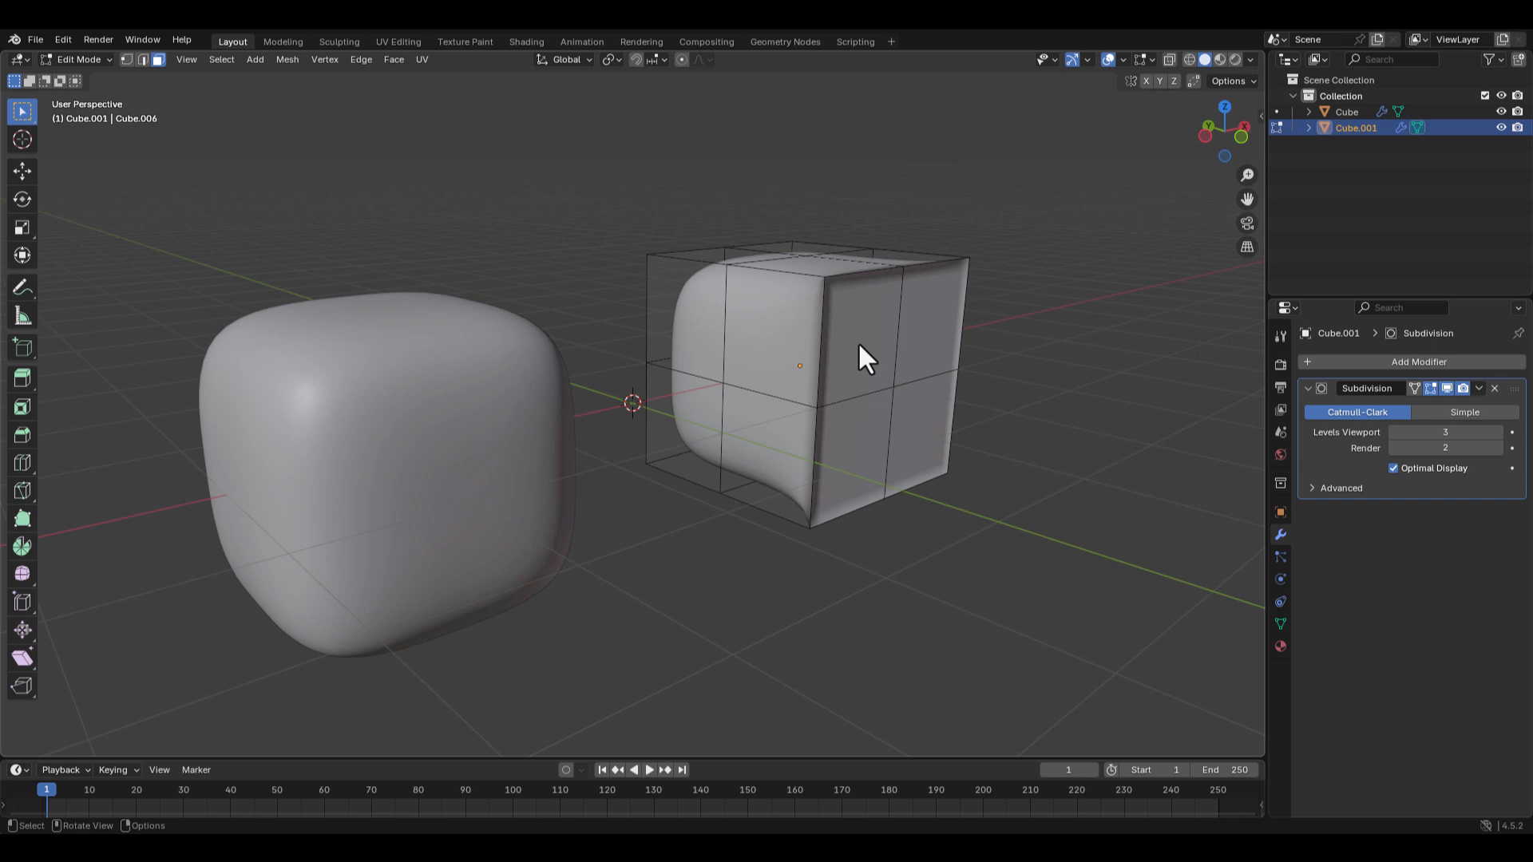
left_click(860, 344)
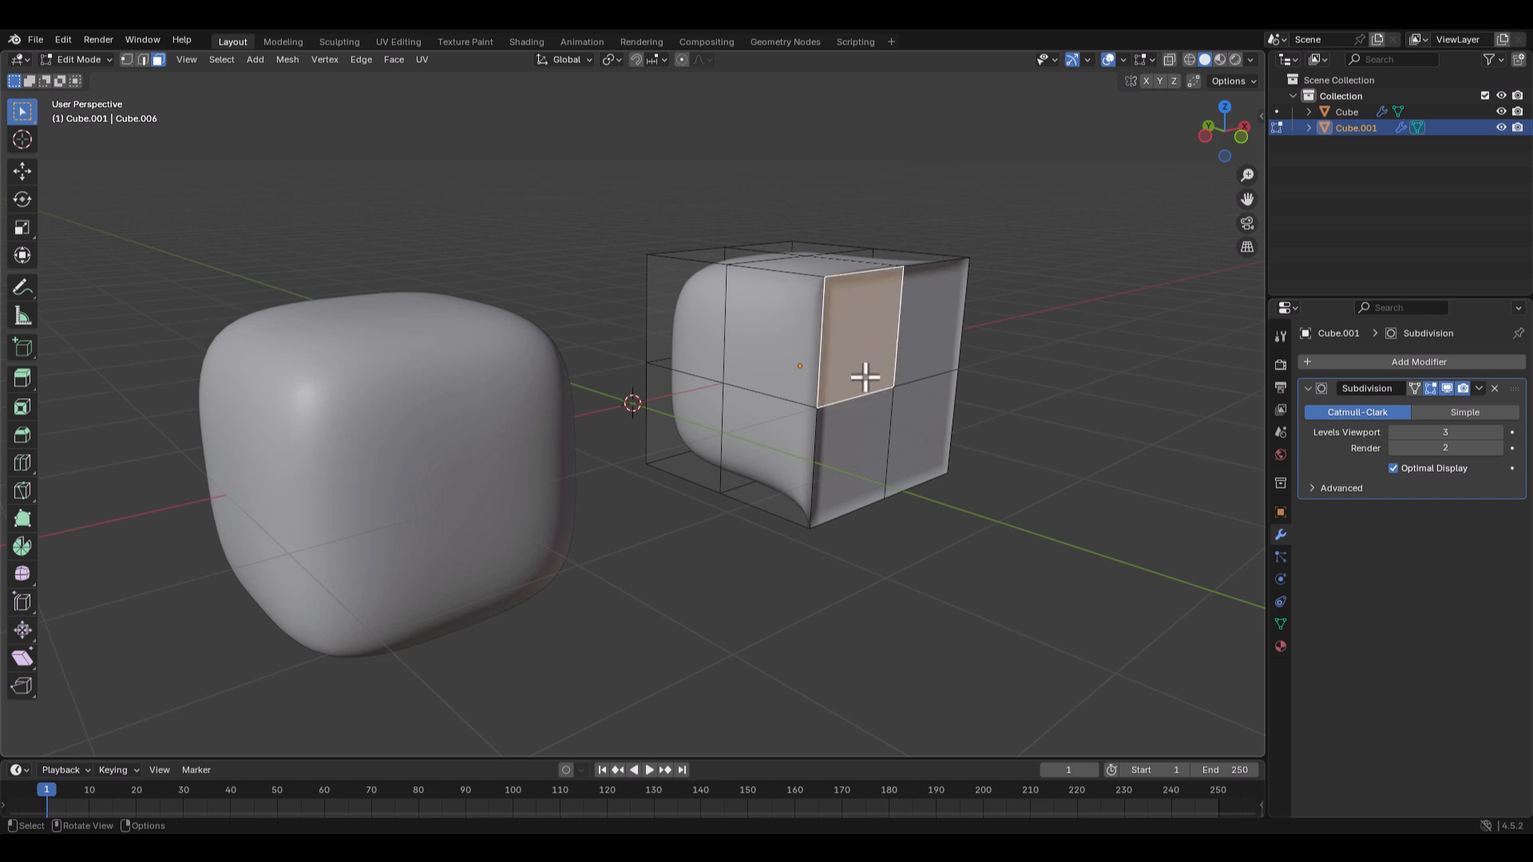
left_click(873, 445, "shift")
left_click(916, 445, "shift")
left_click(917, 345, "shift")
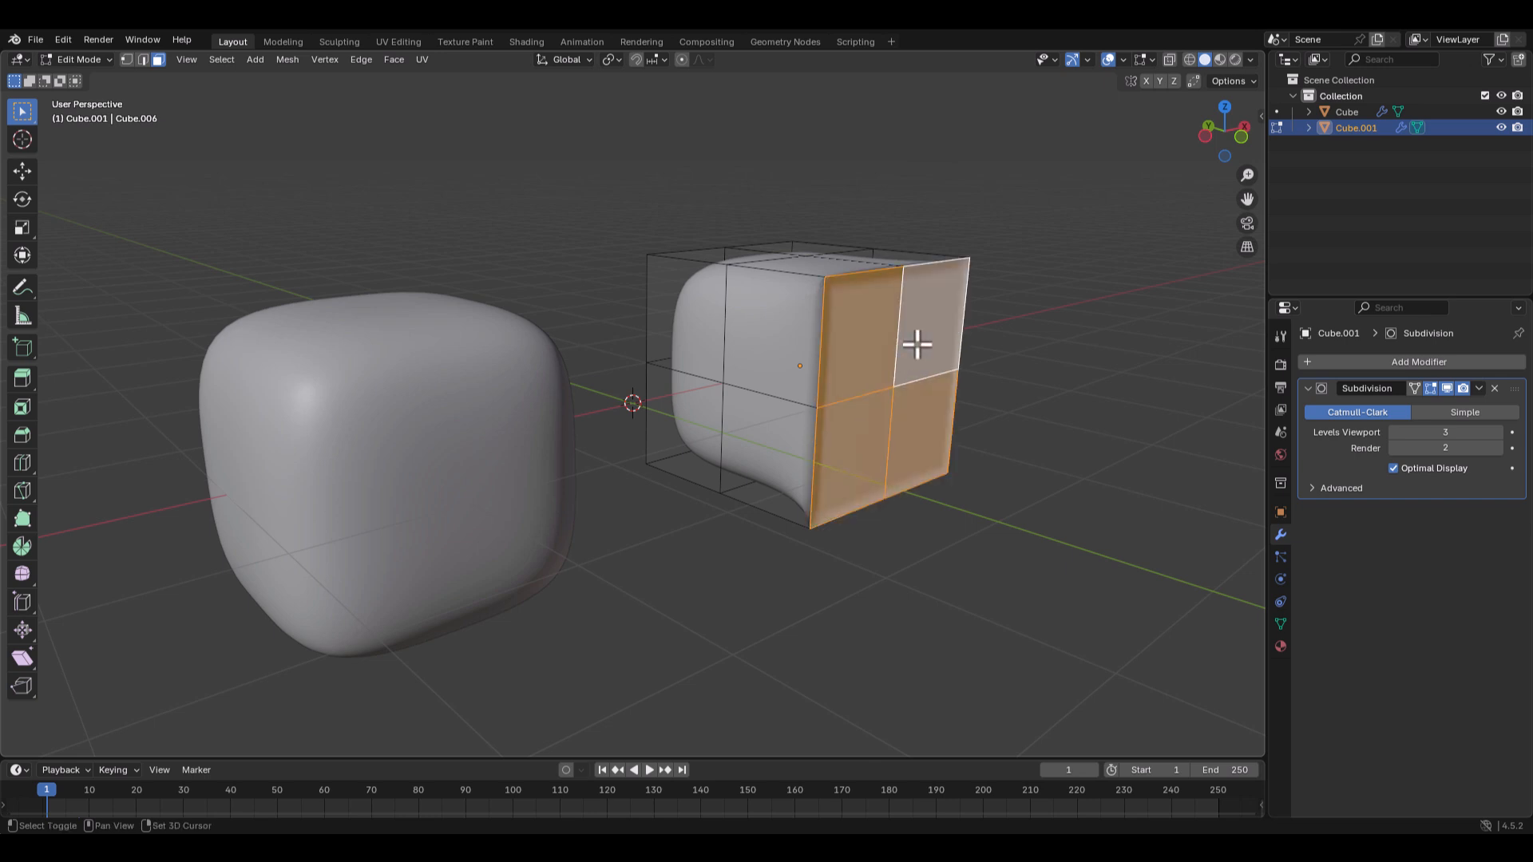
key("alt+n")
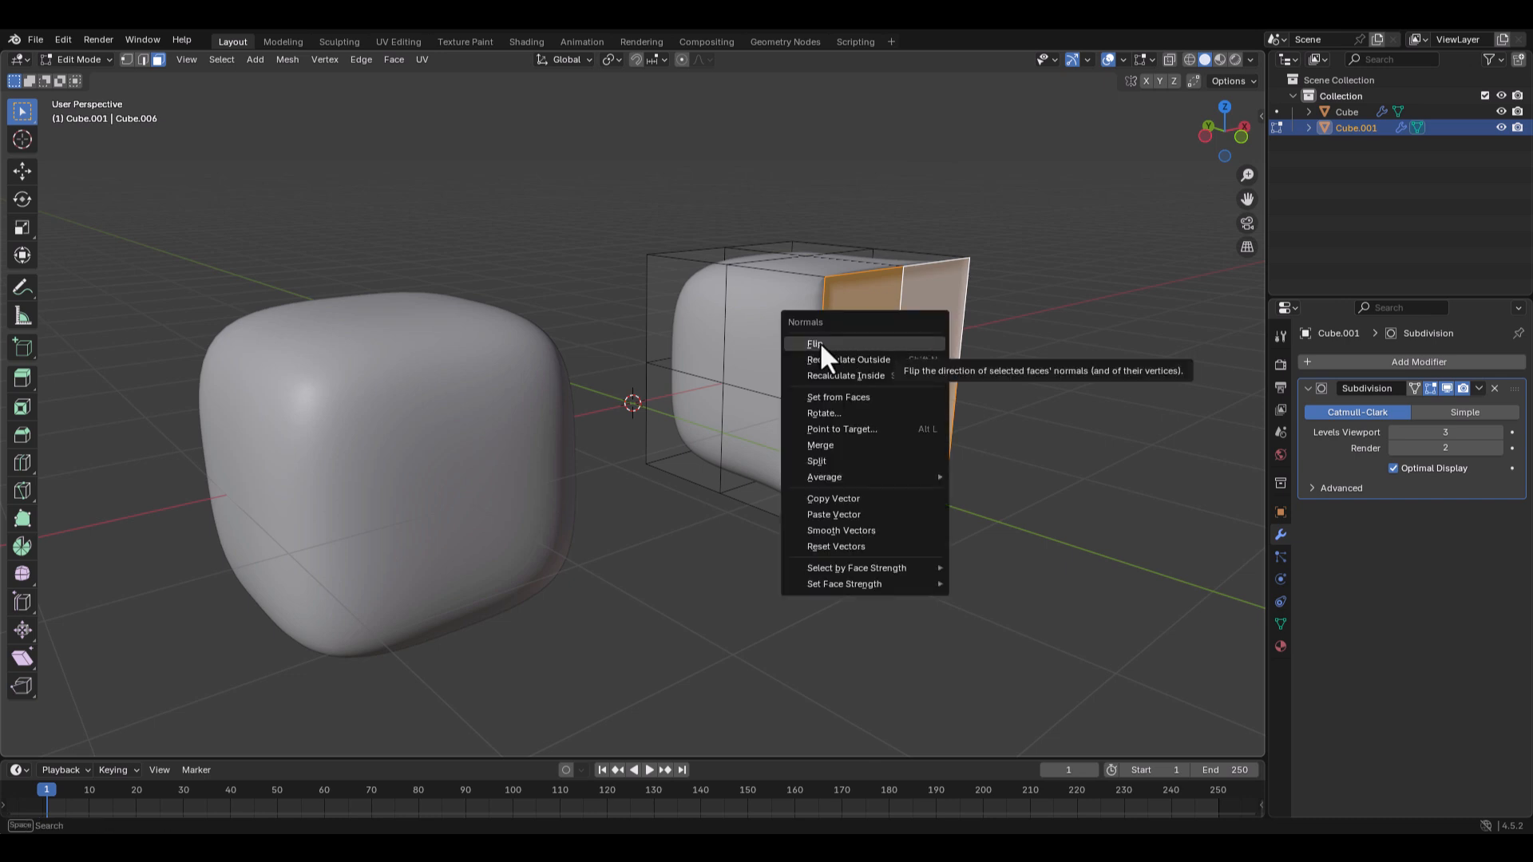
left_click(860, 343)
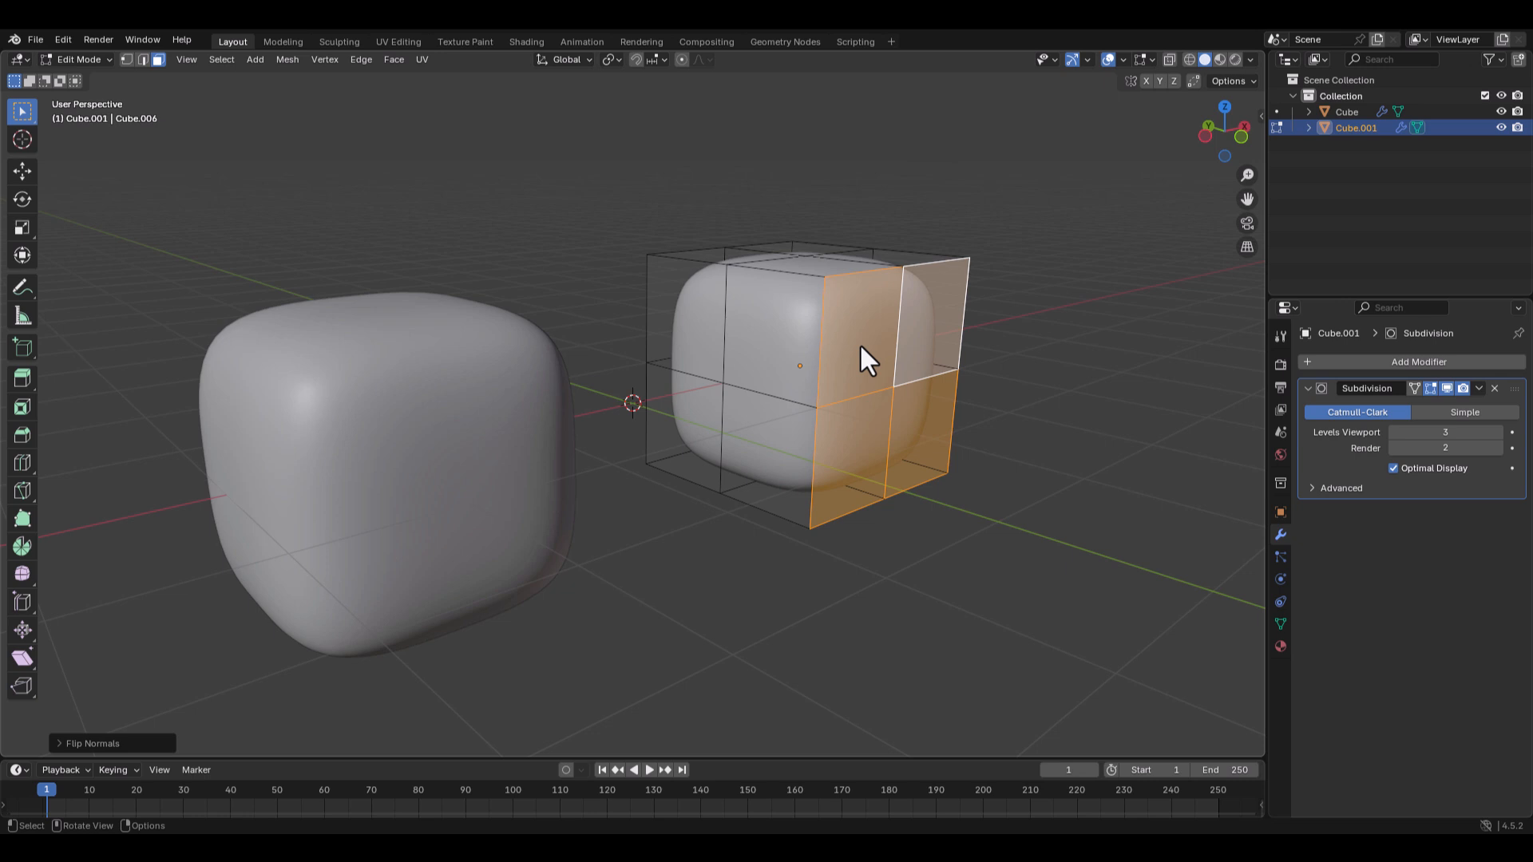
key("Tab")
middle_click_drag(777, 358, 807, 412)
scroll(805, 396, "up", 2)
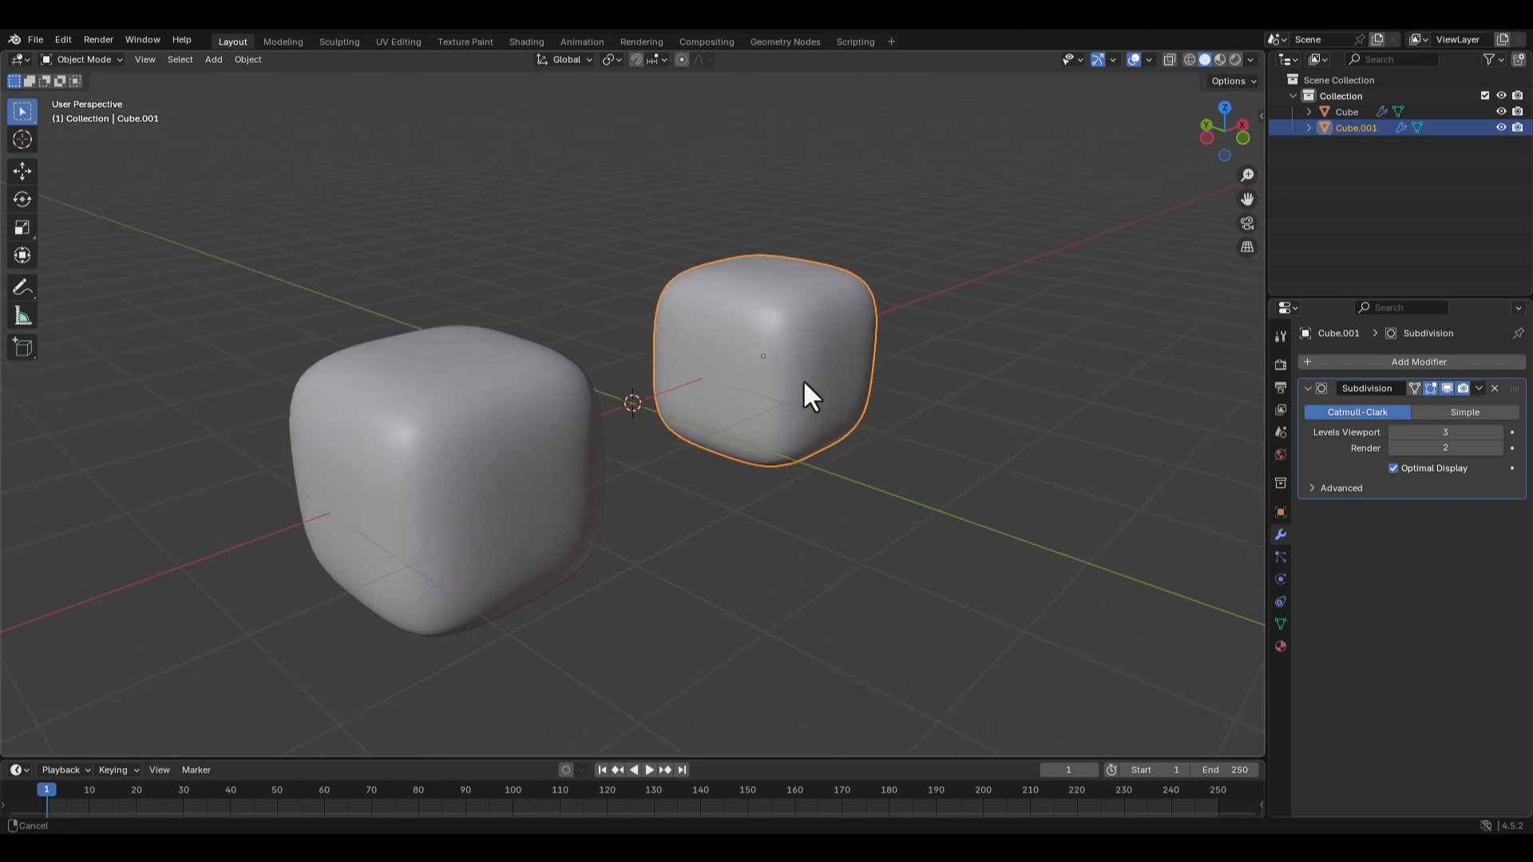